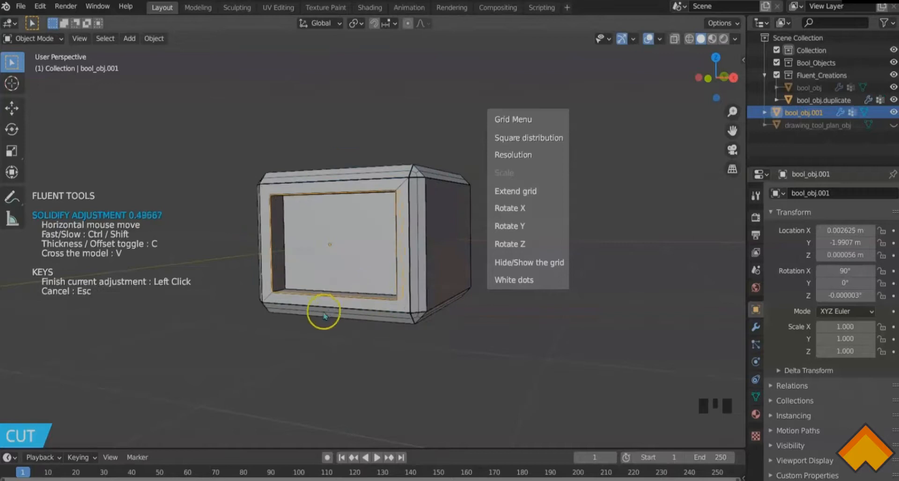
Set the depth of the rectangular cut in the box's front face to about 0.41
{"action": "middle_click_drag", "start_coordinate": [311, 315], "coordinate": [377, 298]}
{"action": "left_click", "coordinate": [377, 296]}
{"action": "left_click", "coordinate": [452, 232]}
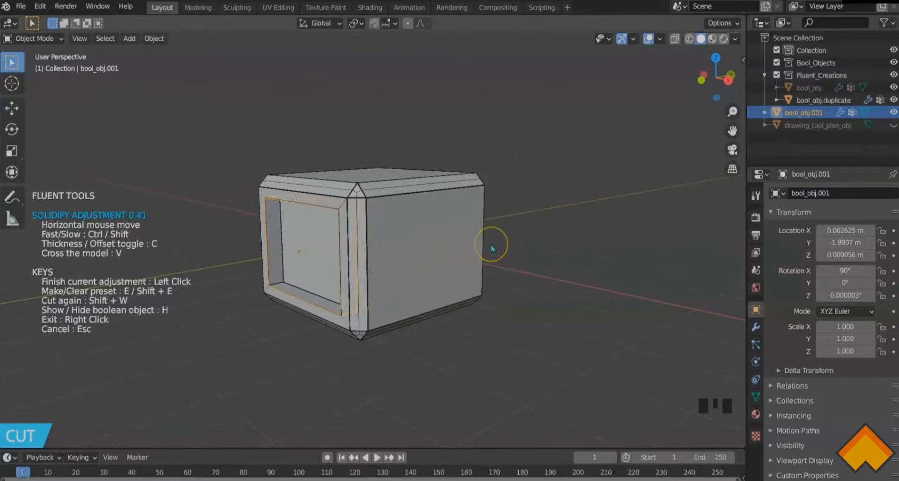
{"action": "left_click", "coordinate": [485, 247]}
Add a first bevel to round the corners of the front rectangular cut
{"action": "middle_click_drag", "start_coordinate": [485, 247], "coordinate": [421, 262]}
{"action": "left_click", "coordinate": [422, 262]}
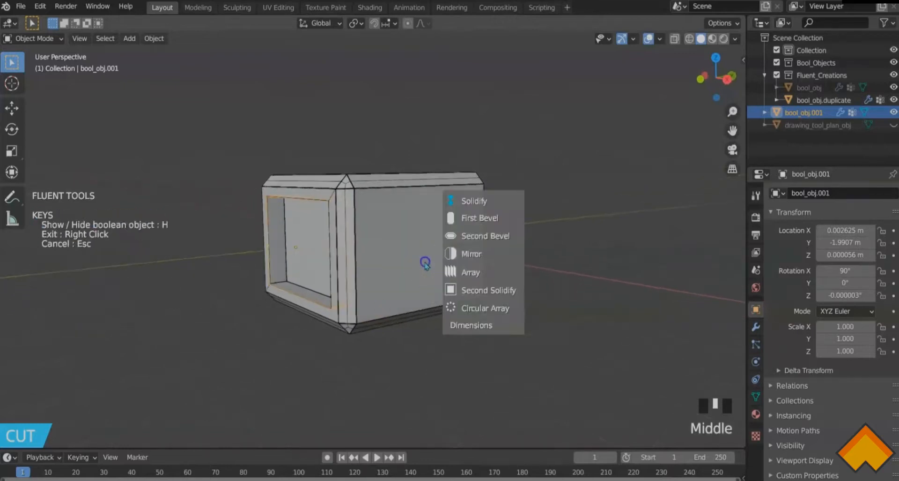
{"action": "left_click", "coordinate": [486, 227]}
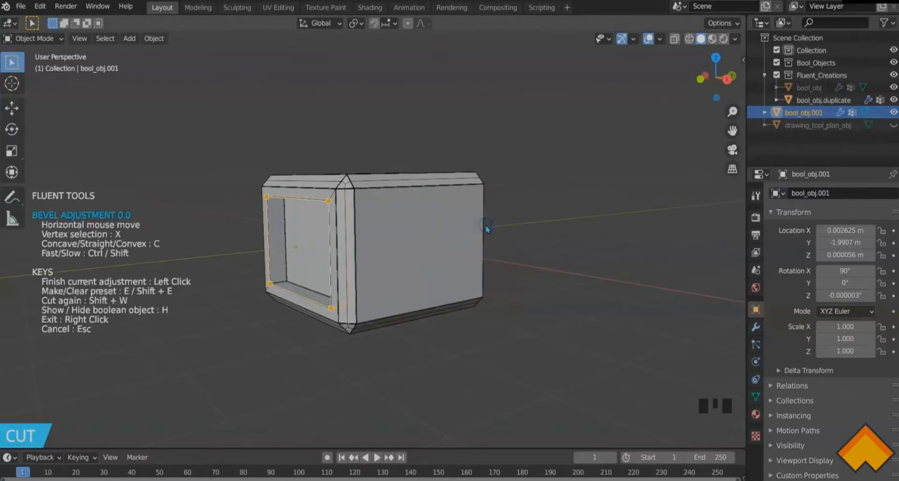
{"action": "middle_click_drag", "start_coordinate": [477, 250], "coordinate": [575, 227]}
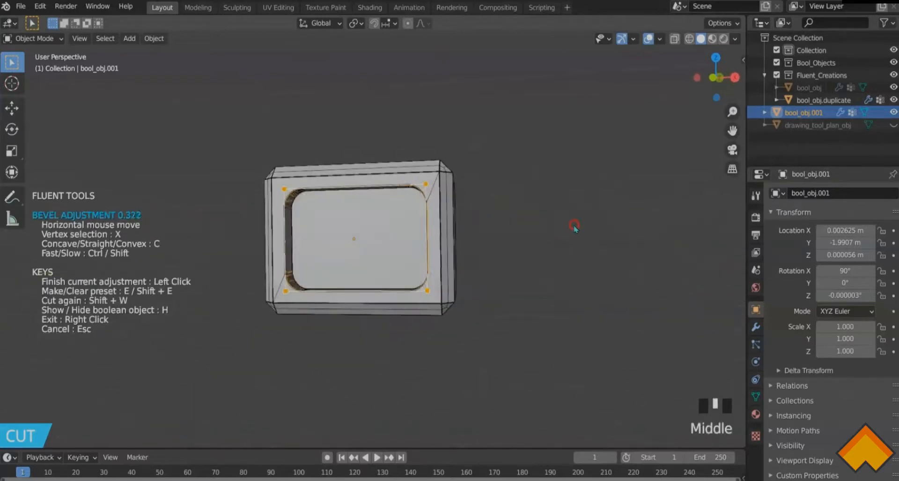
{"action": "left_click", "coordinate": [527, 237]}
{"action": "middle_click_drag", "start_coordinate": [526, 237], "coordinate": [454, 267]}
{"action": "scroll", "coordinate": [429, 280], "scroll_direction": "up", "scroll_amount": 2}
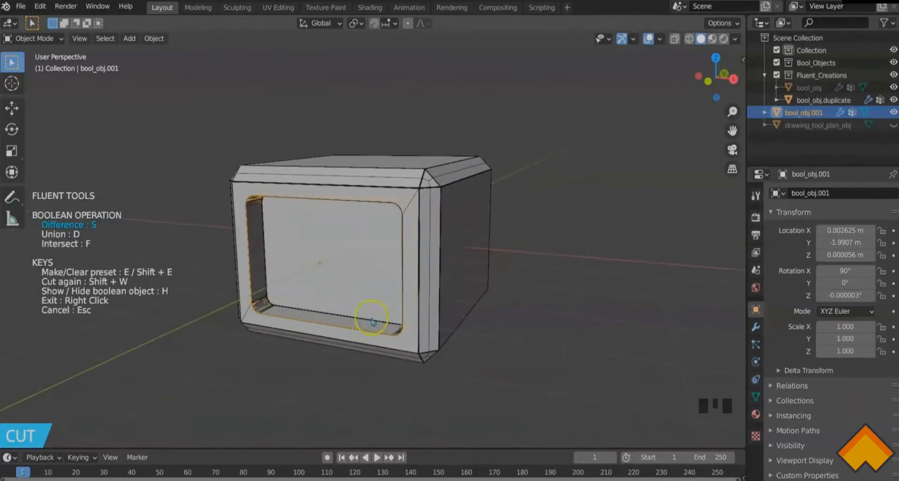
Mirror the rounded rectangular cut onto the opposite end of the box
{"action": "middle_click_drag", "start_coordinate": [538, 324], "coordinate": [523, 329]}
{"action": "left_click", "coordinate": [523, 244]}
{"action": "left_click", "coordinate": [558, 226]}
{"action": "middle_click_drag", "start_coordinate": [561, 256], "coordinate": [536, 266]}
{"action": "left_click", "coordinate": [424, 222]}
{"action": "middle_click_drag", "start_coordinate": [424, 222], "coordinate": [563, 255]}
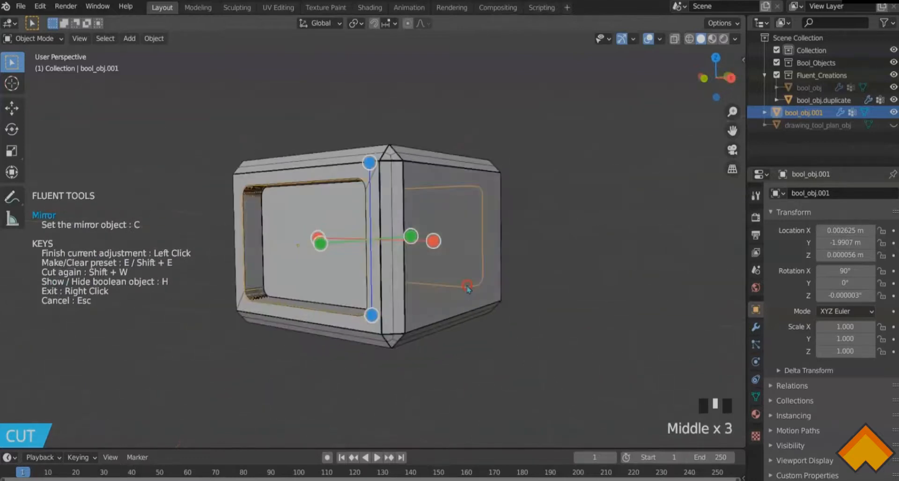
{"action": "left_click", "coordinate": [570, 258]}
Apply a second solidify to the mirrored cut so it forms a groove around a raised centre panel, and finish the cut
{"action": "left_click", "coordinate": [570, 257]}
{"action": "left_click", "coordinate": [563, 253]}
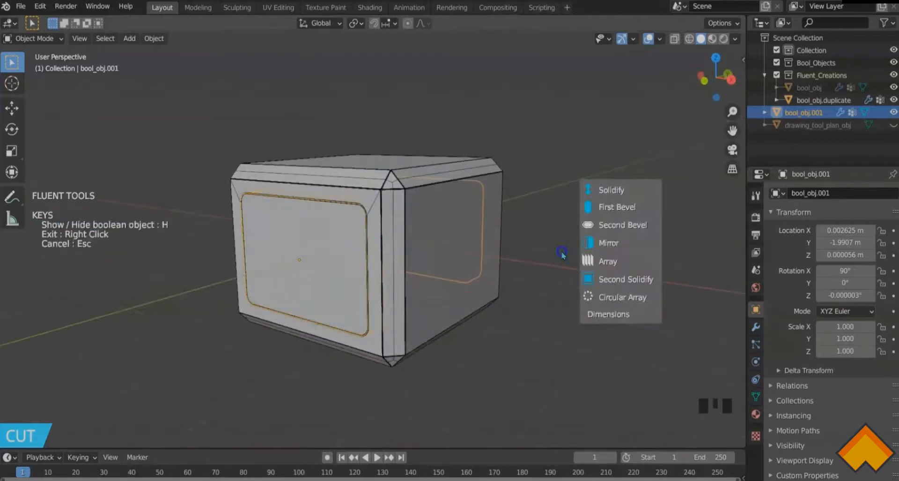
{"action": "left_click", "coordinate": [609, 279]}
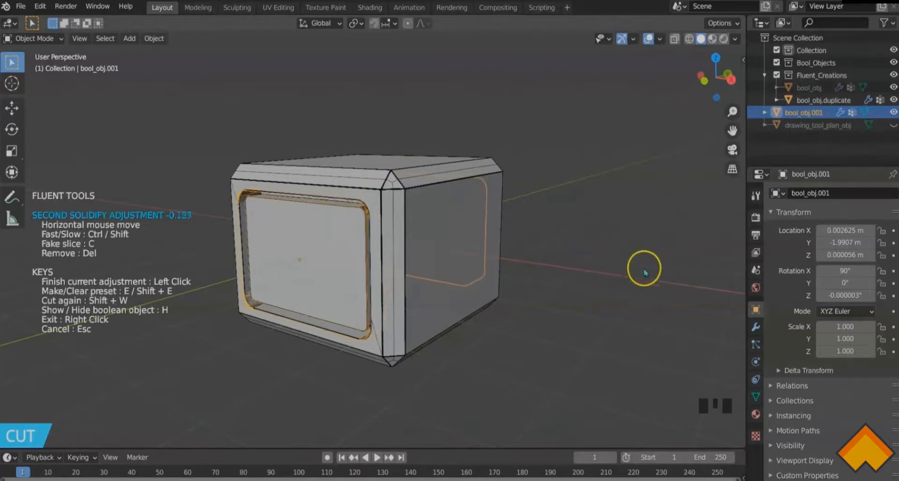
{"action": "left_click", "coordinate": [608, 275]}
{"action": "mouse_move", "coordinate": [608, 275]}
{"action": "middle_mouse_down"}
{"action": "mouse_move", "coordinate": [587, 271]}
{"action": "mouse_move", "coordinate": [605, 290]}
{"action": "mouse_move", "coordinate": [432, 269]}
{"action": "mouse_move", "coordinate": [605, 273]}
{"action": "middle_mouse_up"}
{"action": "scroll", "coordinate": [421, 274], "scroll_direction": "up", "scroll_amount": 2}
{"action": "middle_click_drag", "start_coordinate": [385, 286], "coordinate": [392, 244]}
{"action": "left_click", "coordinate": [334, 243]}
{"action": "mouse_move", "coordinate": [334, 242]}
{"action": "middle_mouse_down"}
{"action": "mouse_move", "coordinate": [327, 275]}
{"action": "mouse_move", "coordinate": [338, 259]}
{"action": "middle_mouse_up"}
{"action": "middle_click_drag", "start_coordinate": [553, 319], "coordinate": [434, 321]}
{"action": "scroll", "coordinate": [438, 322], "scroll_direction": "down", "scroll_amount": 2}
{"action": "middle_click_drag", "start_coordinate": [278, 262], "coordinate": [302, 237]}
Cut a smaller rectangle drawn from the centre of the raised front panel, giving it a shallow depth
{"action": "key", "text": "f"}
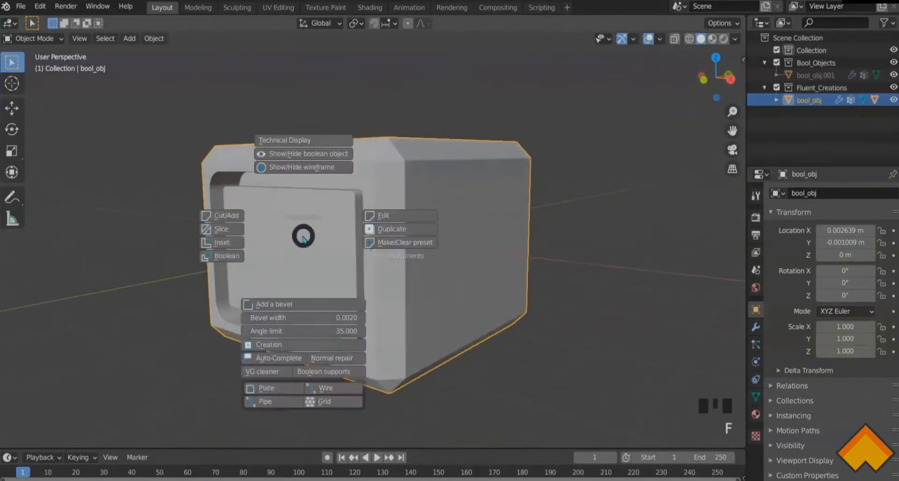
{"action": "left_click", "coordinate": [228, 218]}
{"action": "right_click", "coordinate": [274, 268]}
{"action": "middle_click_drag", "start_coordinate": [276, 268], "coordinate": [318, 257]}
{"action": "middle_click_drag", "start_coordinate": [536, 157], "coordinate": [517, 155]}
{"action": "left_click", "coordinate": [313, 245]}
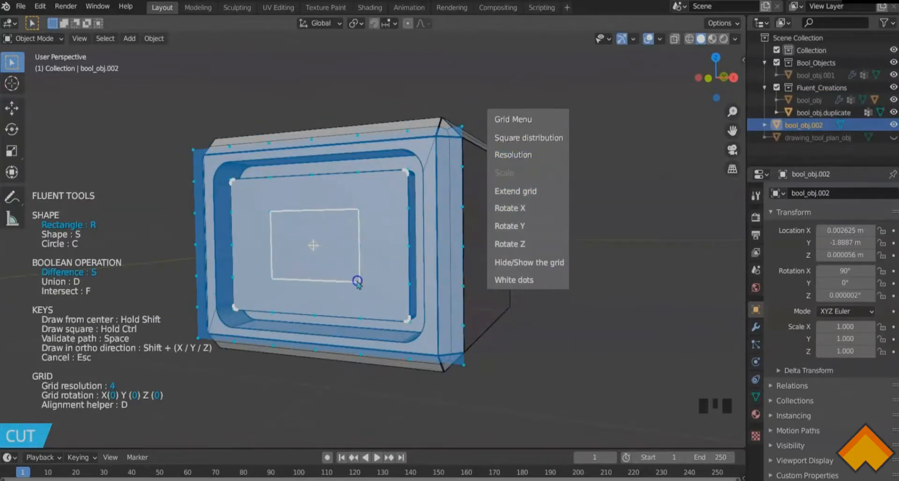
{"action": "left_click", "coordinate": [386, 298]}
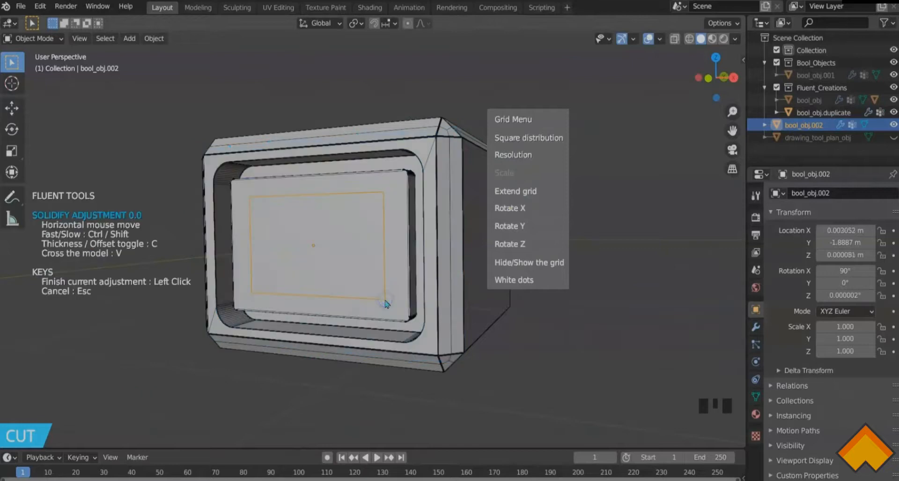
{"action": "left_click", "coordinate": [374, 303]}
Round the corners of the shallow rectangular recess with a first bevel
{"action": "middle_click_drag", "start_coordinate": [374, 301], "coordinate": [428, 267]}
{"action": "left_click", "coordinate": [521, 212]}
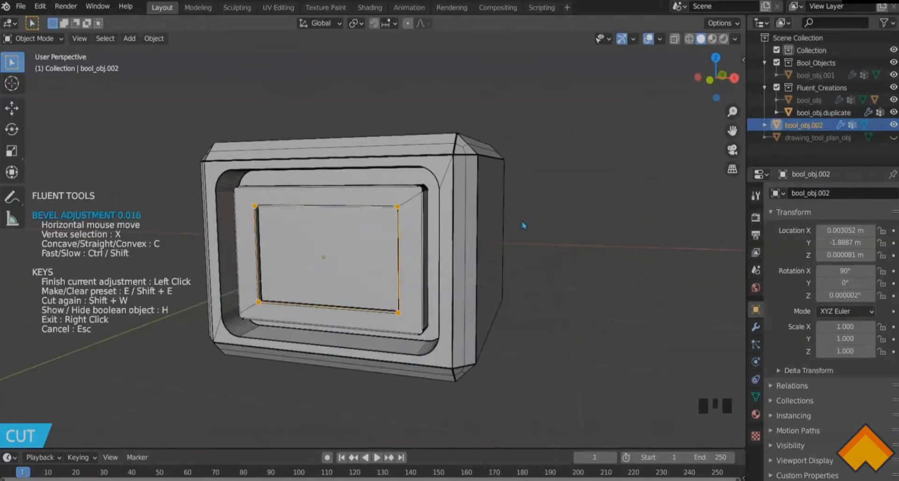
{"action": "left_click", "coordinate": [446, 281]}
{"action": "middle_click_drag", "start_coordinate": [445, 281], "coordinate": [393, 300]}
{"action": "scroll", "coordinate": [376, 286], "scroll_direction": "up", "scroll_amount": 2}
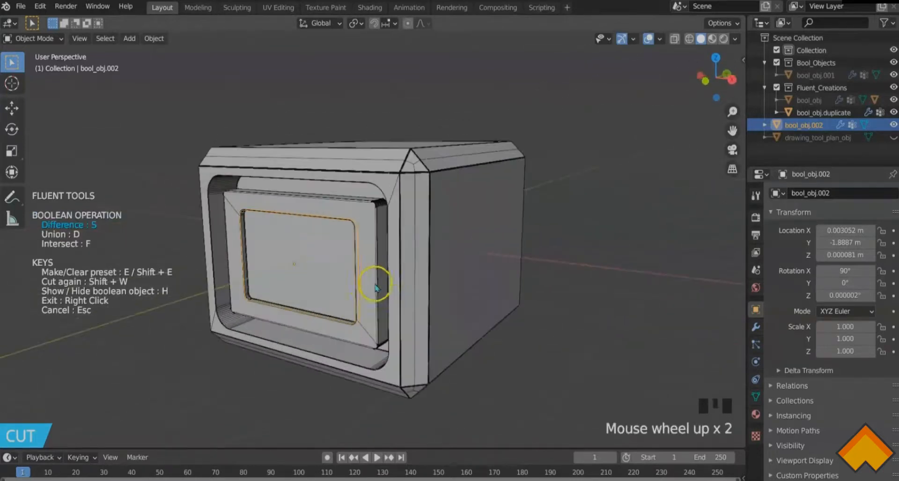
Mirror the shallow rounded recess onto the box's opposite end and complete the cut
{"action": "left_click", "coordinate": [413, 290]}
{"action": "left_click", "coordinate": [502, 255]}
{"action": "middle_click_drag", "start_coordinate": [501, 255], "coordinate": [526, 234]}
{"action": "left_click", "coordinate": [543, 259]}
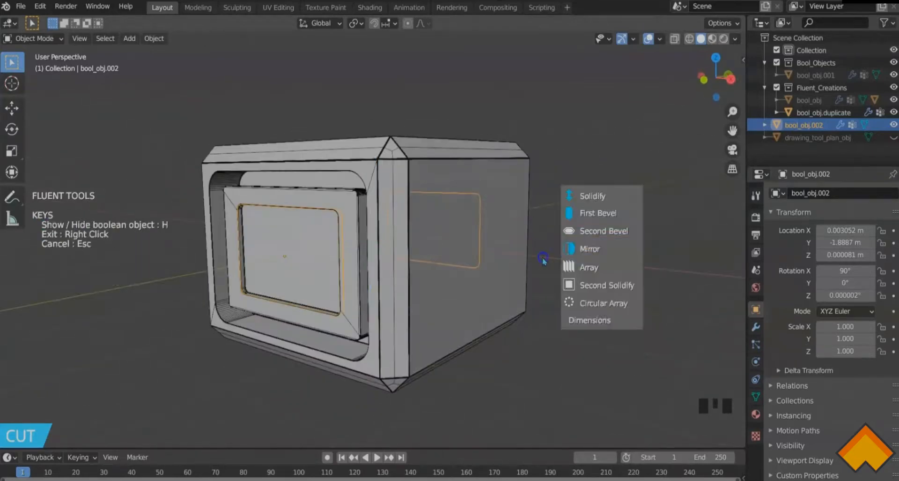
{"action": "right_click", "coordinate": [544, 260]}
Add another centred rectangle with Cut/Add, slightly inside the shallow recess, and adjust its solidify thickness
{"action": "left_click", "coordinate": [337, 288]}
{"action": "key", "text": "f"}
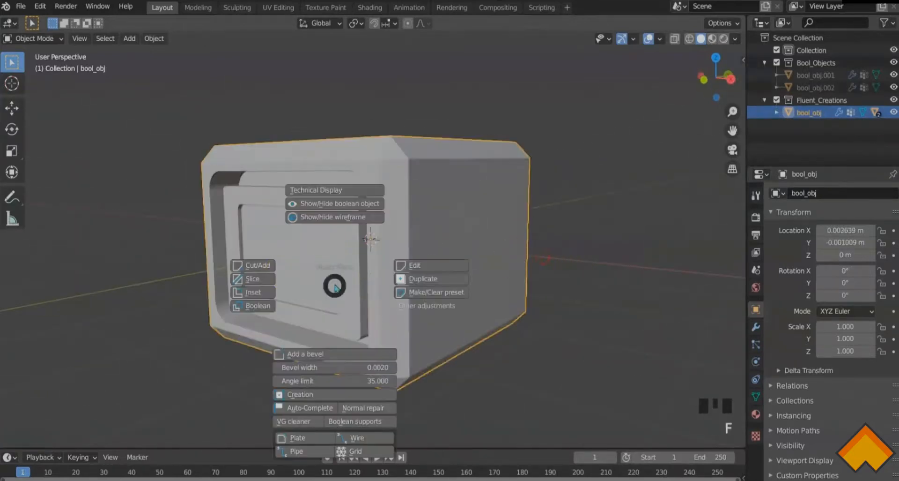
{"action": "left_click", "coordinate": [250, 265]}
{"action": "right_click", "coordinate": [282, 256]}
{"action": "middle_click_drag", "start_coordinate": [283, 256], "coordinate": [336, 261]}
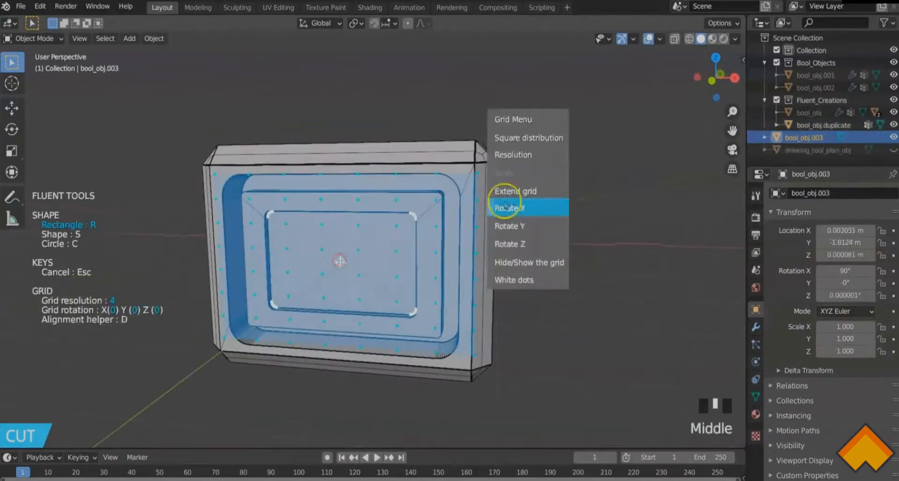
{"action": "left_click_drag", "start_coordinate": [339, 264], "coordinate": [407, 305]}
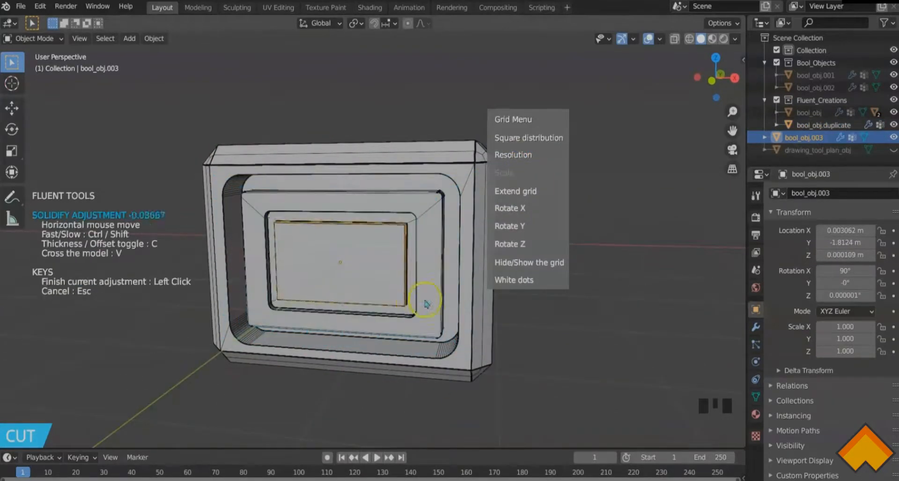
{"action": "middle_click_drag", "start_coordinate": [426, 304], "coordinate": [394, 281]}
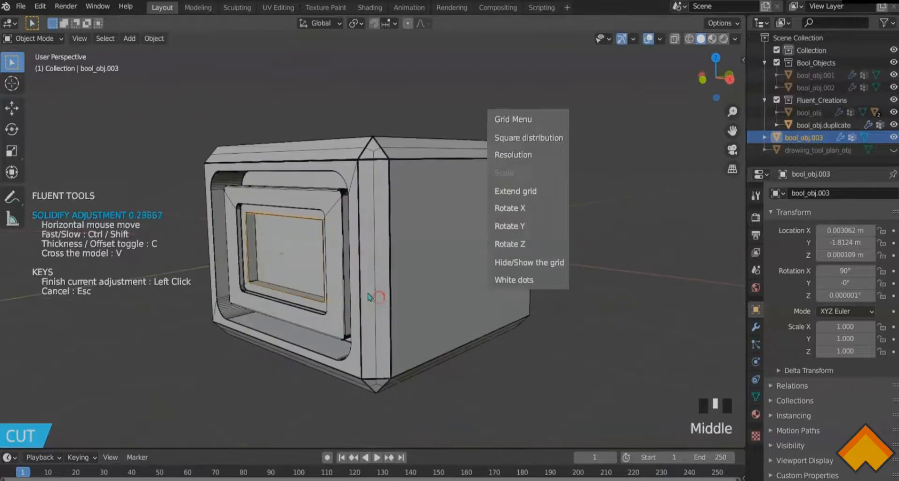
{"action": "left_click", "coordinate": [413, 270]}
{"action": "mouse_move", "coordinate": [271, 307]}
{"action": "middle_mouse_down"}
{"action": "mouse_move", "coordinate": [340, 302]}
{"action": "mouse_move", "coordinate": [283, 313]}
{"action": "middle_mouse_up"}
{"action": "middle_click_drag", "start_coordinate": [417, 281], "coordinate": [417, 282]}
Apply a small first bevel to the corners of the innermost rectangle
{"action": "left_click", "coordinate": [453, 281]}
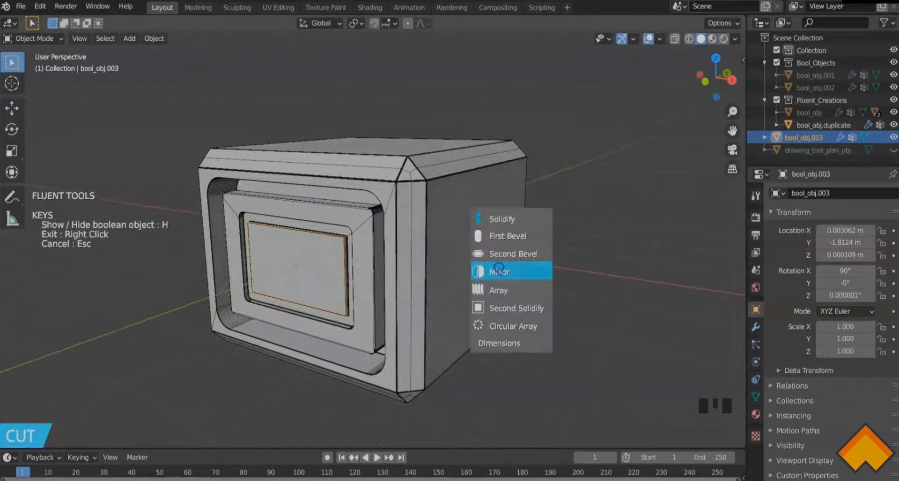
{"action": "left_click", "coordinate": [515, 240]}
{"action": "left_click", "coordinate": [530, 245]}
{"action": "middle_click_drag", "start_coordinate": [526, 245], "coordinate": [418, 281]}
{"action": "scroll", "coordinate": [423, 283], "scroll_direction": "up", "scroll_amount": 2}
Mirror the innermost rectangle onto the box's opposite end and finish the operation
{"action": "left_click", "coordinate": [421, 249]}
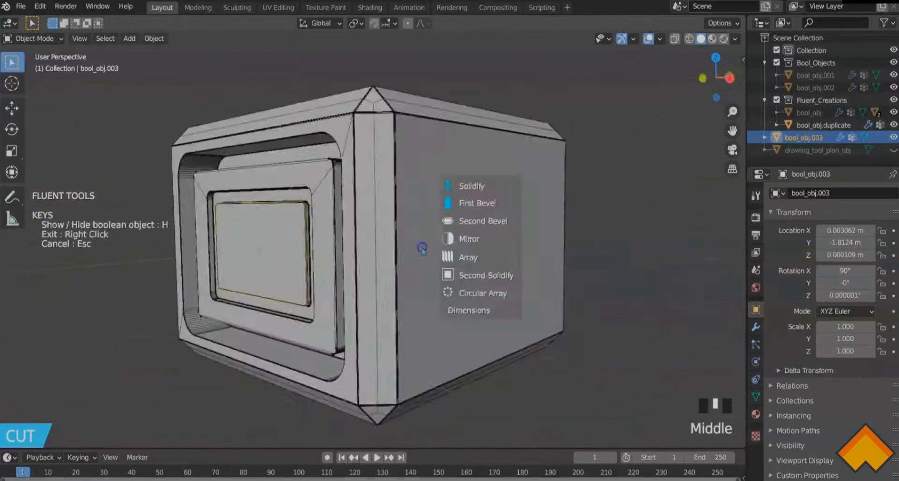
{"action": "left_click", "coordinate": [466, 242]}
{"action": "middle_click_drag", "start_coordinate": [464, 234], "coordinate": [542, 306]}
{"action": "left_click", "coordinate": [562, 258]}
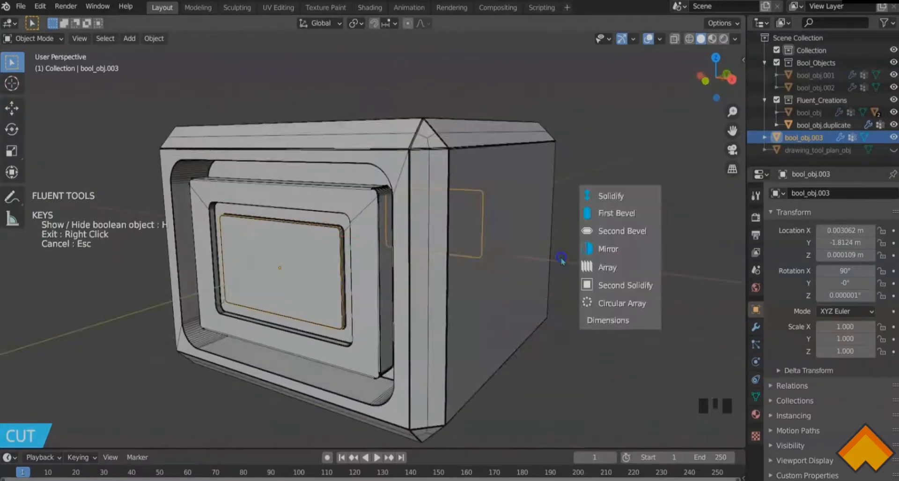
{"action": "left_click", "coordinate": [562, 258]}
{"action": "right_click", "coordinate": [562, 258]}
Slice a narrow vertical rectangle drawn from the centre of the innermost front panel and set its thickness
{"action": "middle_click_drag", "start_coordinate": [394, 285], "coordinate": [403, 277]}
{"action": "left_click", "coordinate": [376, 286]}
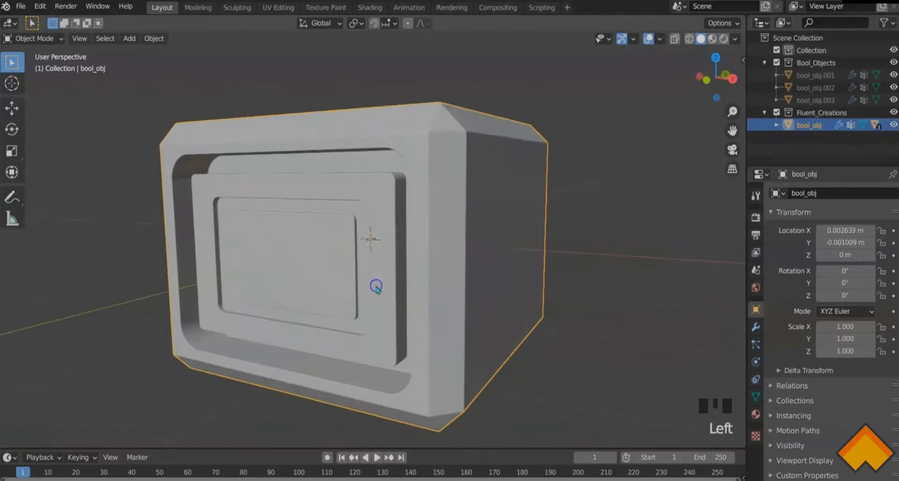
{"action": "key", "text": "f"}
{"action": "left_click", "coordinate": [296, 279]}
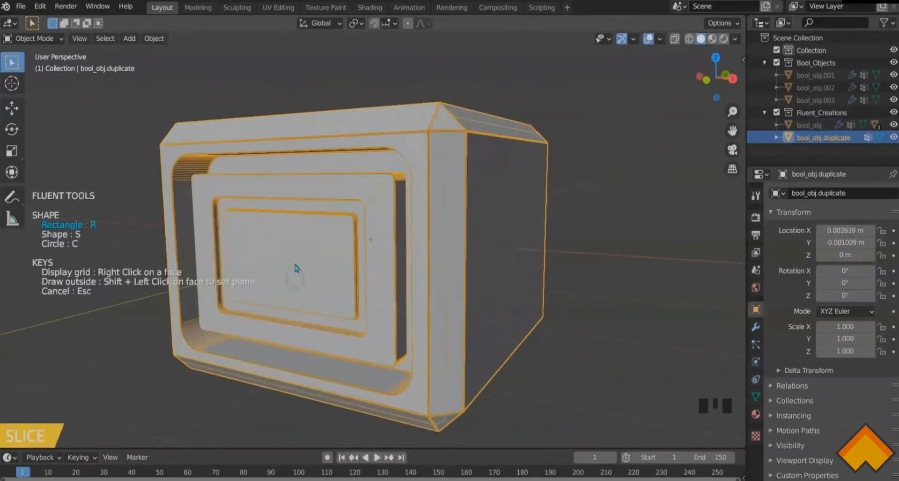
{"action": "right_click", "coordinate": [297, 261]}
{"action": "middle_click_drag", "start_coordinate": [295, 263], "coordinate": [598, 194]}
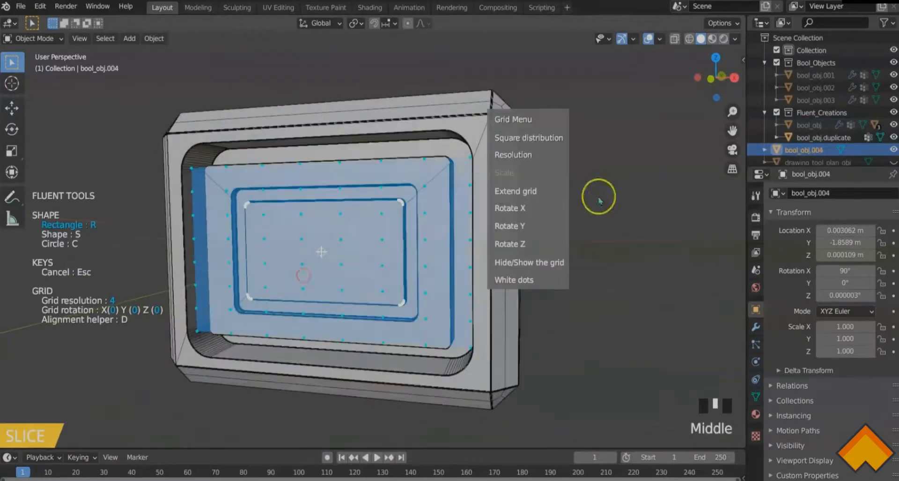
{"action": "left_click", "coordinate": [522, 163]}
{"action": "left_click", "coordinate": [321, 253]}
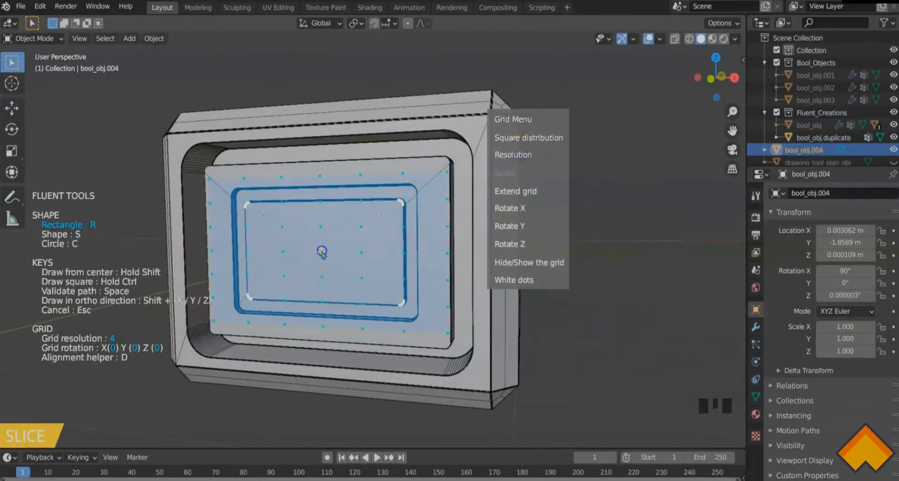
{"action": "left_click", "coordinate": [331, 280]}
{"action": "middle_click_drag", "start_coordinate": [331, 280], "coordinate": [284, 288]}
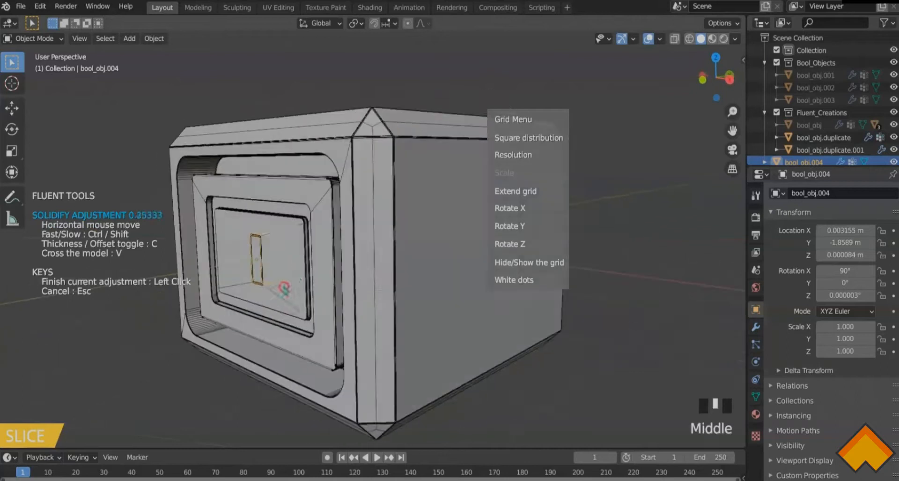
{"action": "left_click", "coordinate": [314, 283]}
Array the narrow slice along X with a count of 4, spread the copies apart, and bevel their corners by about 0.062
{"action": "left_click", "coordinate": [378, 276]}
{"action": "left_click", "coordinate": [428, 280]}
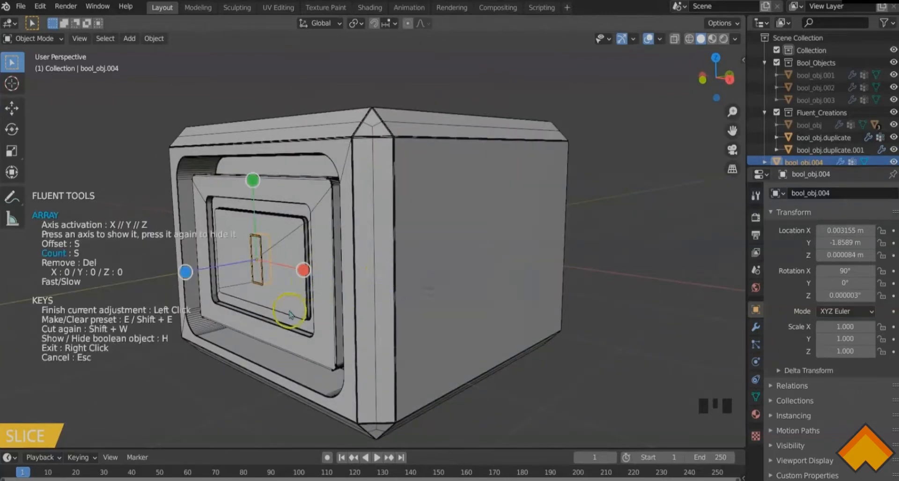
{"action": "middle_click_drag", "start_coordinate": [293, 309], "coordinate": [313, 311]}
{"action": "left_click", "coordinate": [351, 278]}
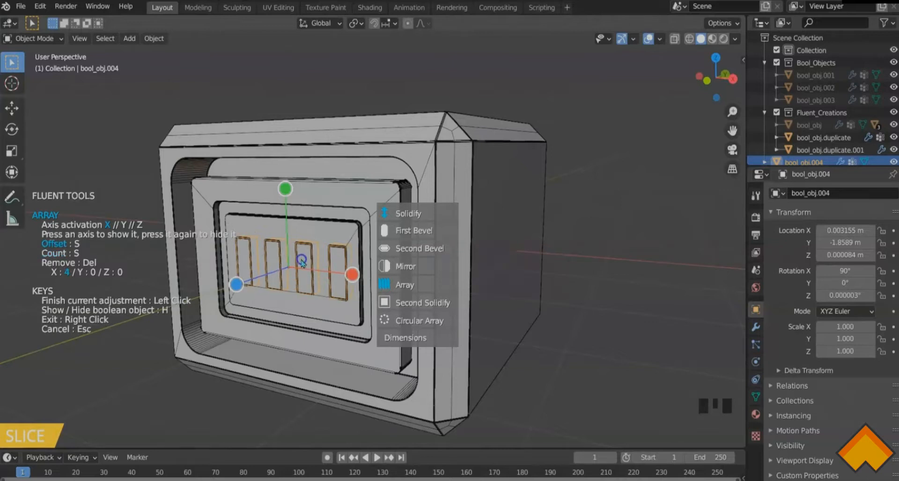
{"action": "left_click", "coordinate": [302, 262]}
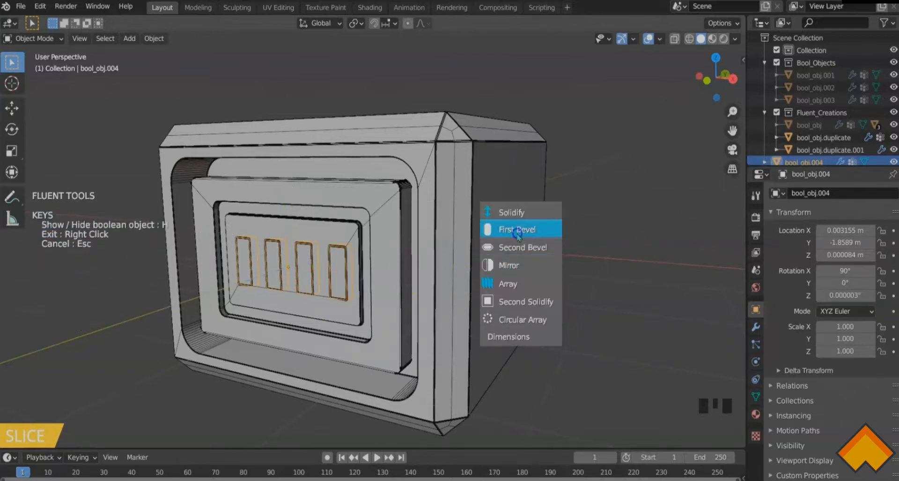
{"action": "left_click", "coordinate": [517, 230]}
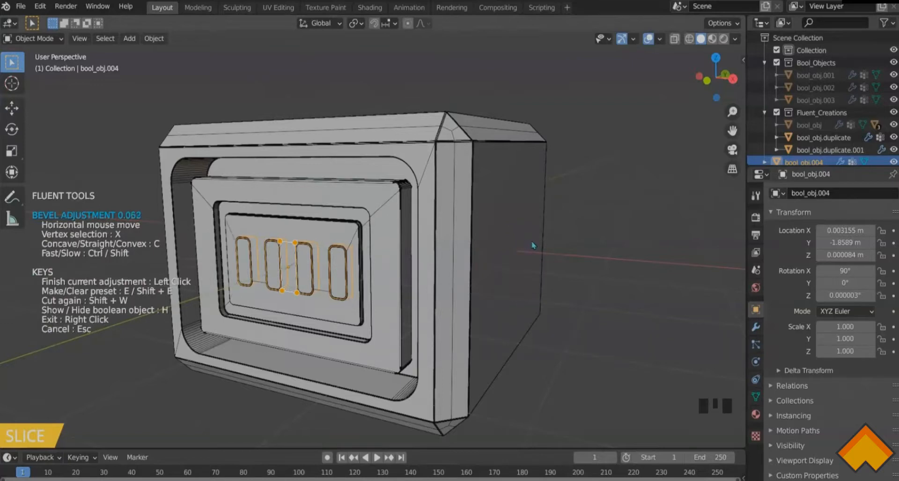
{"action": "left_click", "coordinate": [531, 245]}
Mirror the four rounded slices onto the box's opposite end and complete the slice
{"action": "left_click", "coordinate": [462, 252]}
{"action": "left_click", "coordinate": [509, 243]}
{"action": "middle_click_drag", "start_coordinate": [516, 270], "coordinate": [495, 281]}
{"action": "left_click", "coordinate": [423, 222]}
{"action": "middle_click_drag", "start_coordinate": [423, 222], "coordinate": [554, 279]}
{"action": "left_click", "coordinate": [553, 280]}
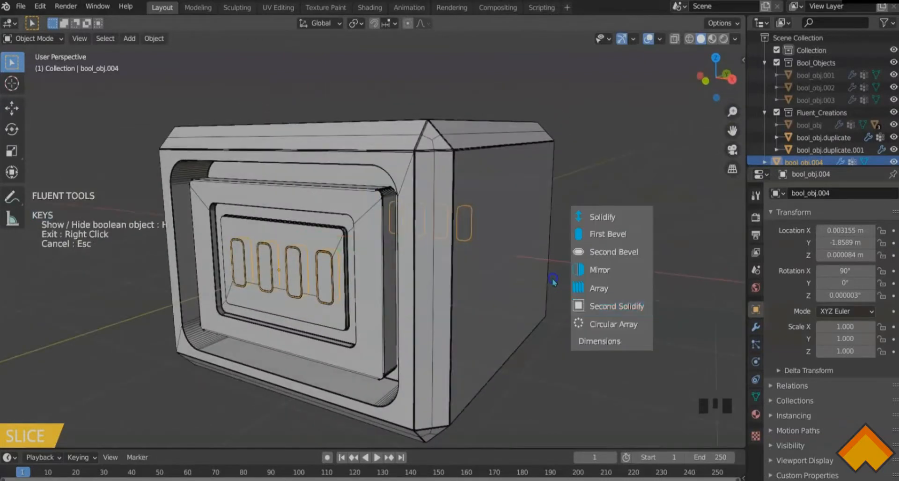
{"action": "right_click", "coordinate": [553, 280]}
{"action": "right_click", "coordinate": [553, 281]}
Start the Fluent Plate tool on the box
{"action": "middle_click_drag", "start_coordinate": [498, 299], "coordinate": [462, 294]}
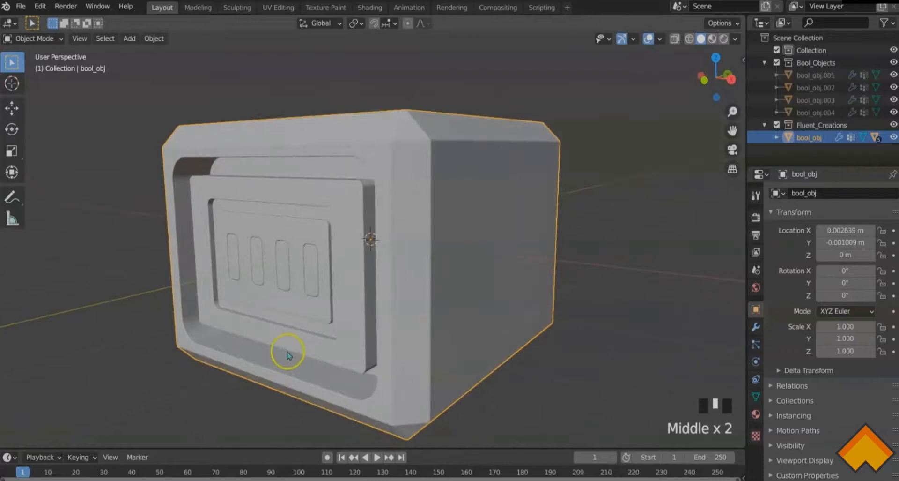
{"action": "key", "text": "f"}
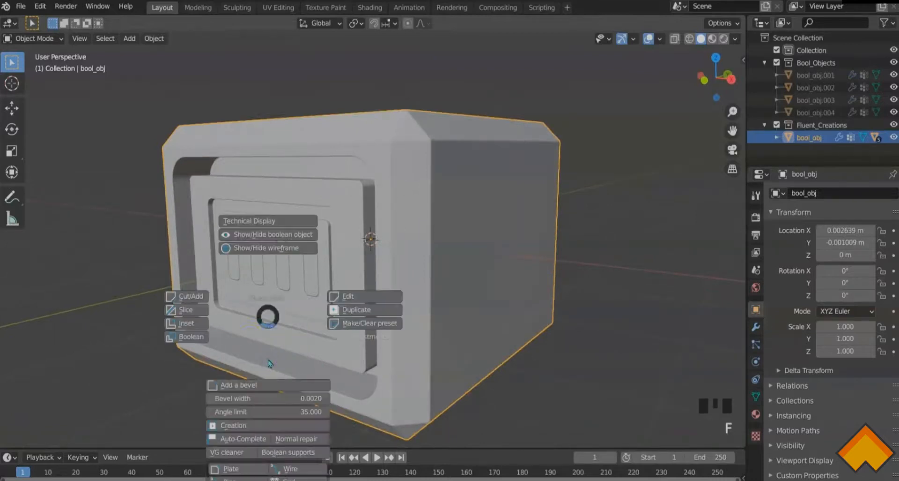
{"action": "left_click", "coordinate": [239, 466]}
{"action": "scroll", "coordinate": [220, 340], "scroll_direction": "up", "scroll_amount": 5}
{"action": "middle_click_drag", "start_coordinate": [221, 341], "coordinate": [250, 291], "text": "shift"}
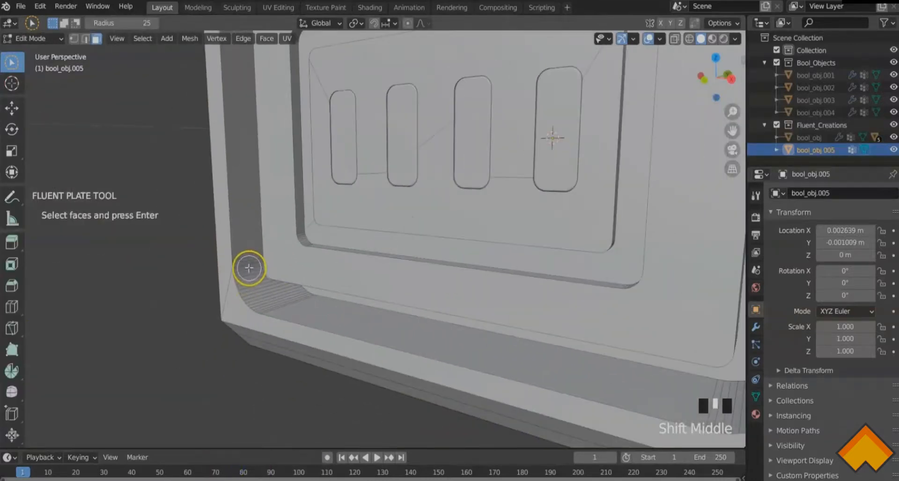
{"action": "left_click_drag", "start_coordinate": [249, 266], "coordinate": [263, 299], "text": "shift"}
{"action": "middle_click_drag", "start_coordinate": [263, 298], "coordinate": [390, 306]}
{"action": "left_click", "coordinate": [542, 289], "text": "shift"}
{"action": "middle_click_drag", "start_coordinate": [522, 296], "coordinate": [514, 145]}
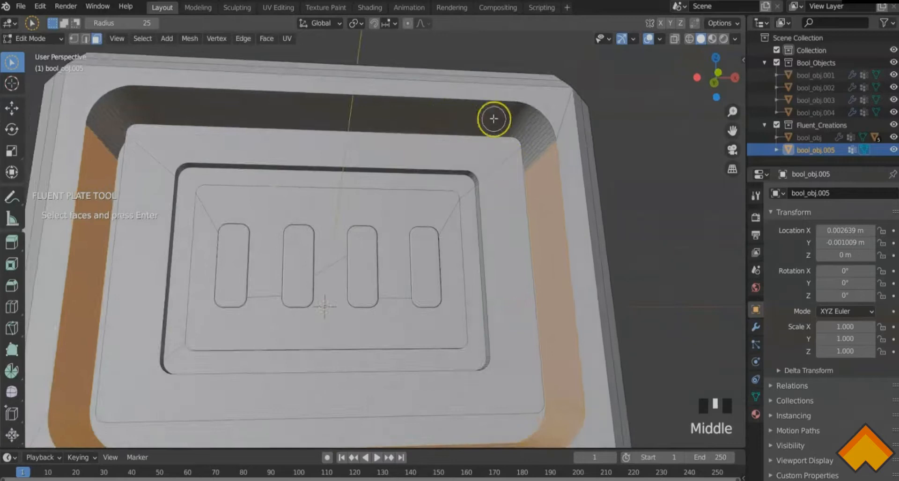
{"action": "left_click", "coordinate": [494, 118], "text": "shift"}
{"action": "left_click", "coordinate": [499, 157], "text": "shift"}
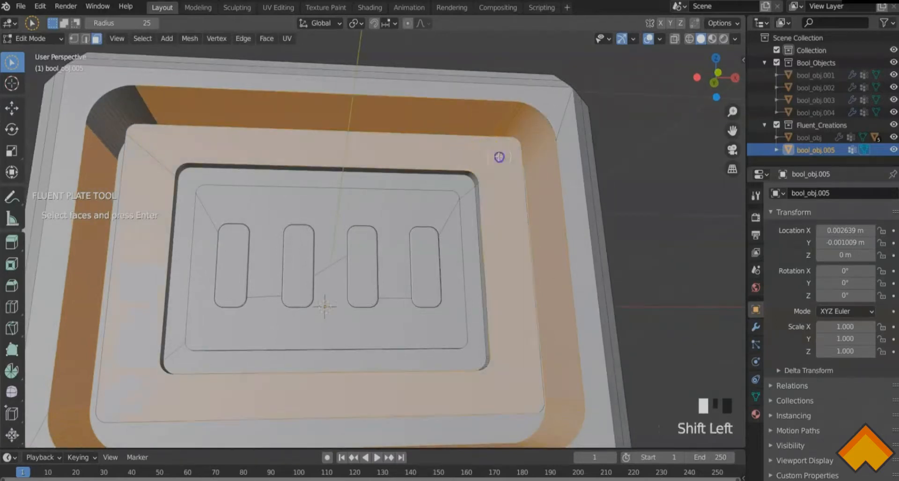
{"action": "left_click", "coordinate": [500, 171]}
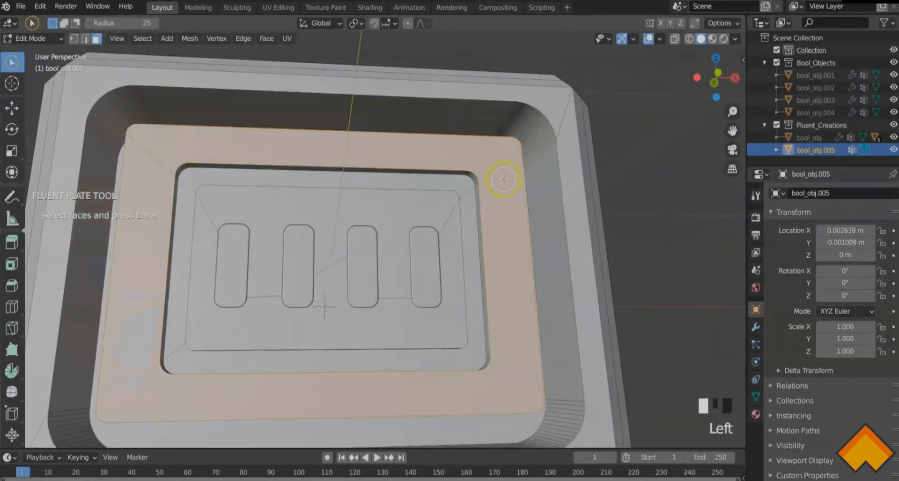
Select the outer front recess's upper and side walls together with its upper rounded corners
{"action": "scroll", "coordinate": [504, 178], "scroll_direction": "down", "scroll_amount": 2}
{"action": "mouse_move", "coordinate": [501, 177]}
{"action": "middle_mouse_down"}
{"action": "mouse_move", "coordinate": [492, 199]}
{"action": "mouse_move", "coordinate": [498, 177]}
{"action": "middle_mouse_up"}
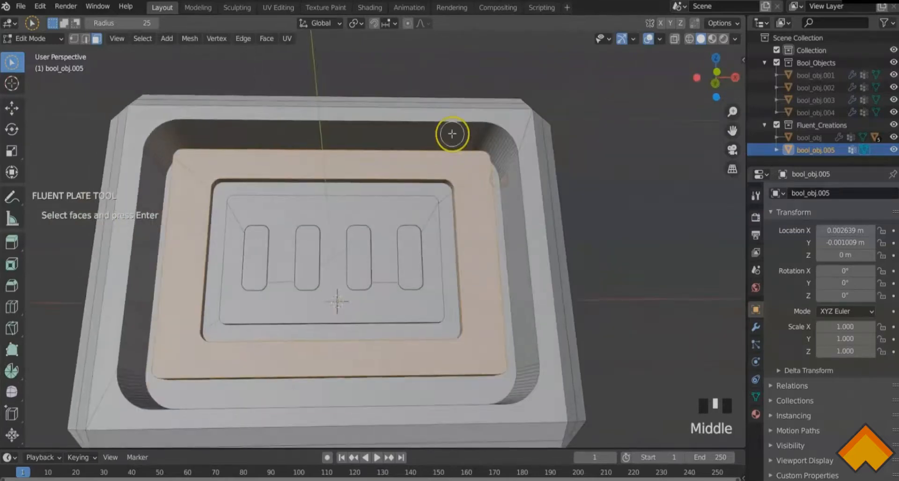
{"action": "scroll", "coordinate": [488, 125], "scroll_direction": "up", "scroll_amount": 2}
{"action": "middle_click_drag", "start_coordinate": [488, 125], "coordinate": [500, 145], "text": "shift"}
{"action": "mouse_move", "coordinate": [500, 145]}
{"action": "left_mouse_down"}
{"action": "mouse_move", "coordinate": [546, 153]}
{"action": "mouse_move", "coordinate": [564, 195]}
{"action": "left_mouse_up"}
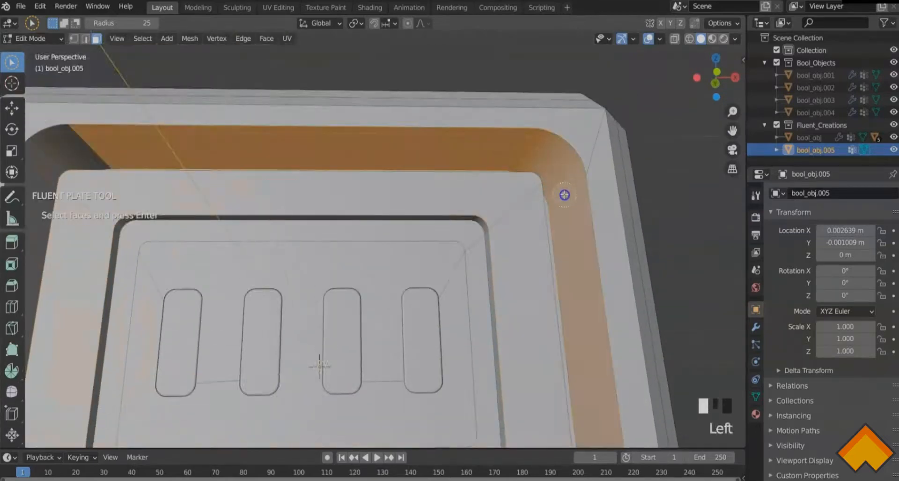
{"action": "mouse_move", "coordinate": [236, 234]}
{"action": "middle_mouse_down", "text": "shift"}
{"action": "mouse_move", "coordinate": [388, 199]}
{"action": "mouse_move", "coordinate": [364, 204]}
{"action": "middle_mouse_up", "text": "shift"}
{"action": "left_click_drag", "start_coordinate": [195, 167], "coordinate": [209, 143], "text": "shift"}
Add the outer recess's lower rounded corner faces to the selection and create the plate from the selected faces
{"action": "mouse_move", "coordinate": [224, 181]}
{"action": "middle_mouse_down"}
{"action": "mouse_move", "coordinate": [249, 243]}
{"action": "mouse_move", "coordinate": [252, 330]}
{"action": "middle_mouse_up"}
{"action": "middle_click_drag", "start_coordinate": [252, 330], "coordinate": [308, 163], "text": "shift"}
{"action": "left_click_drag", "start_coordinate": [312, 319], "coordinate": [302, 314], "text": "shift"}
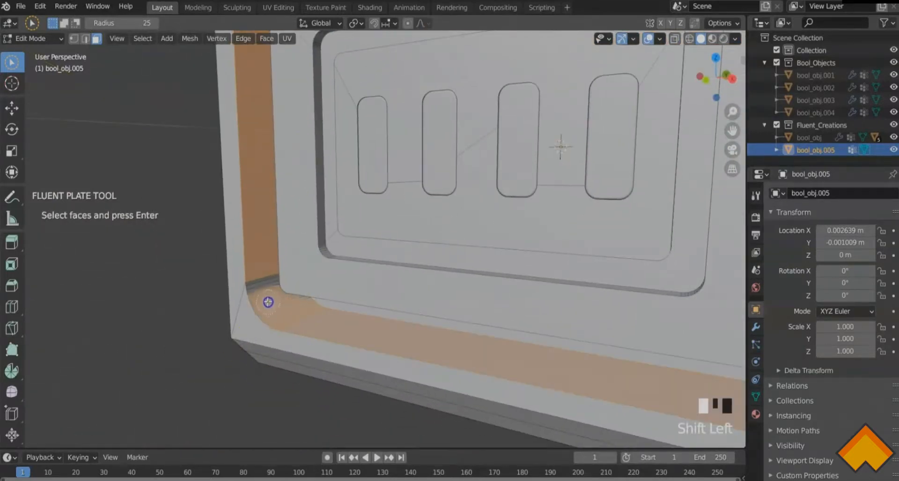
{"action": "middle_click_drag", "start_coordinate": [266, 292], "coordinate": [526, 261]}
{"action": "scroll", "coordinate": [491, 315], "scroll_direction": "up", "scroll_amount": 2}
{"action": "mouse_move", "coordinate": [492, 315]}
{"action": "middle_mouse_down", "text": "shift"}
{"action": "mouse_move", "coordinate": [435, 284]}
{"action": "mouse_move", "coordinate": [419, 262]}
{"action": "middle_mouse_up", "text": "shift"}
{"action": "scroll", "coordinate": [440, 279], "scroll_direction": "up", "scroll_amount": 2}
{"action": "left_click_drag", "start_coordinate": [418, 262], "coordinate": [450, 243], "text": "shift"}
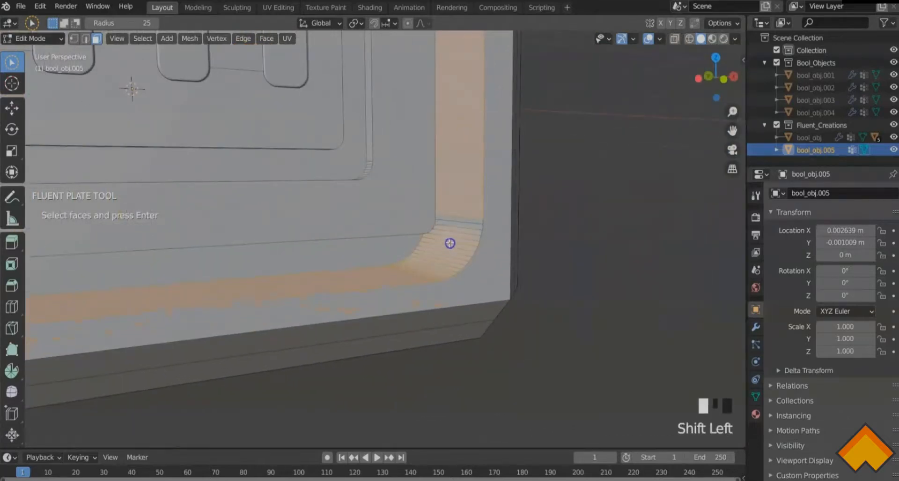
{"action": "middle_click_drag", "start_coordinate": [456, 228], "coordinate": [430, 274]}
{"action": "key", "text": "Return"}
Set the thickness of the plate lining the outer front recess and finish the plate
{"action": "scroll", "coordinate": [428, 247], "scroll_direction": "down", "scroll_amount": 5}
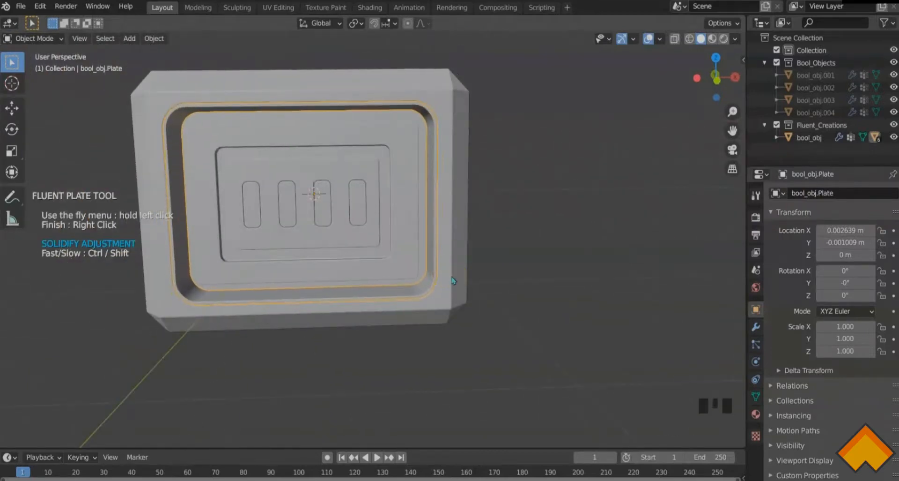
{"action": "middle_click_drag", "start_coordinate": [452, 277], "coordinate": [410, 277]}
{"action": "left_click_drag", "start_coordinate": [525, 260], "coordinate": [570, 276]}
{"action": "middle_click_drag", "start_coordinate": [569, 277], "coordinate": [501, 297]}
{"action": "middle_click_drag", "start_coordinate": [496, 247], "coordinate": [520, 223]}
{"action": "middle_click_drag", "start_coordinate": [348, 349], "coordinate": [363, 328]}
{"action": "left_click", "coordinate": [318, 369]}
{"action": "left_click", "coordinate": [280, 353]}
{"action": "right_click", "coordinate": [279, 352]}
Show the boolean objects, select the outer recess's boolean object, and create a diamond grid from it
{"action": "key", "text": "f"}
{"action": "left_click", "coordinate": [418, 203]}
{"action": "left_click", "coordinate": [410, 310]}
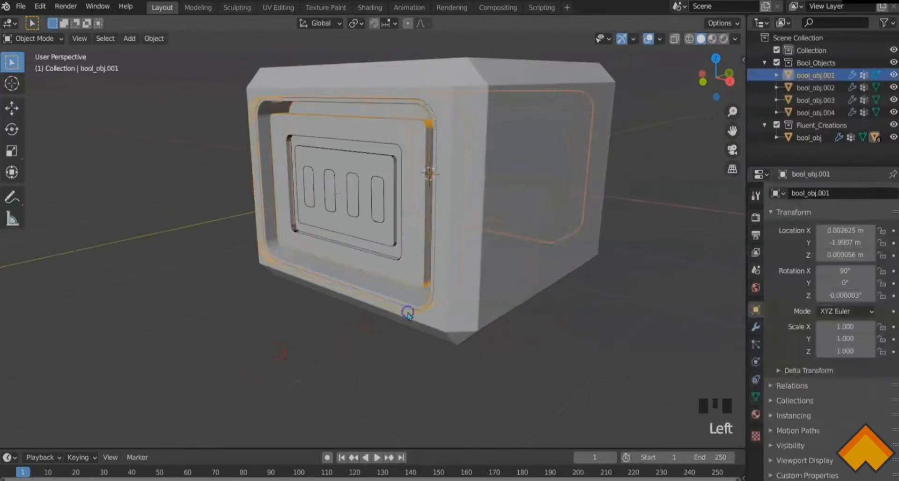
{"action": "key", "text": "f"}
{"action": "left_click", "coordinate": [436, 470]}
{"action": "left_click_drag", "start_coordinate": [321, 264], "coordinate": [402, 148]}
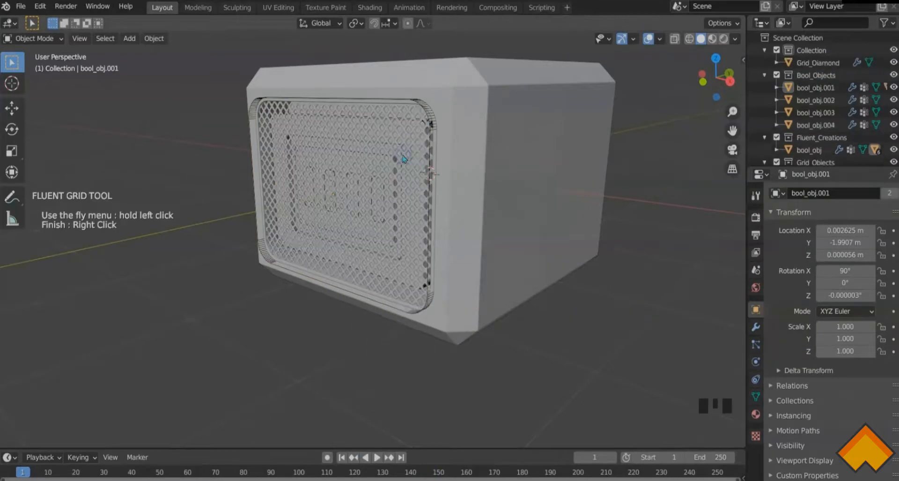
Adjust the diamond grid's depth and thickness in the outer front recess and finish the grid
{"action": "scroll", "coordinate": [427, 263], "scroll_direction": "up", "scroll_amount": 2}
{"action": "middle_click_drag", "start_coordinate": [426, 262], "coordinate": [405, 227]}
{"action": "left_click_drag", "start_coordinate": [487, 236], "coordinate": [554, 244]}
{"action": "mouse_move", "coordinate": [554, 244]}
{"action": "middle_mouse_down"}
{"action": "mouse_move", "coordinate": [499, 243]}
{"action": "mouse_move", "coordinate": [541, 242]}
{"action": "middle_mouse_up"}
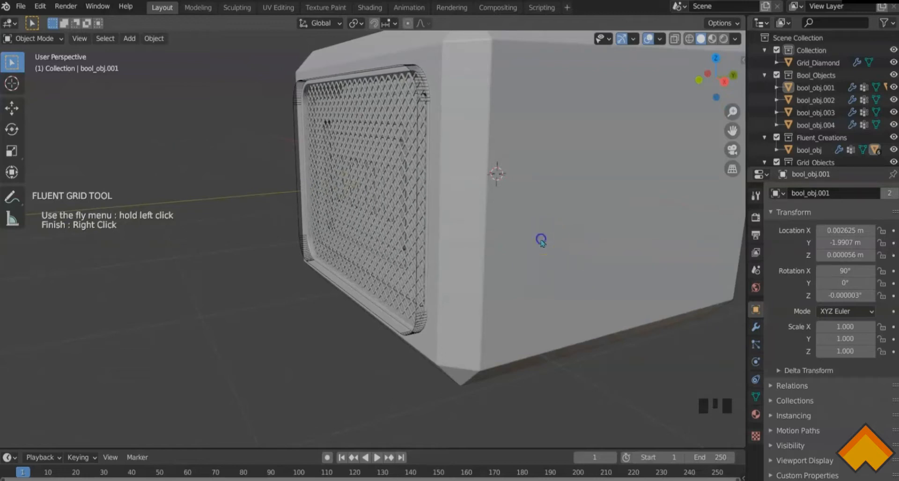
{"action": "middle_click_drag", "start_coordinate": [541, 240], "coordinate": [544, 246]}
{"action": "left_click_drag", "start_coordinate": [547, 247], "coordinate": [563, 227]}
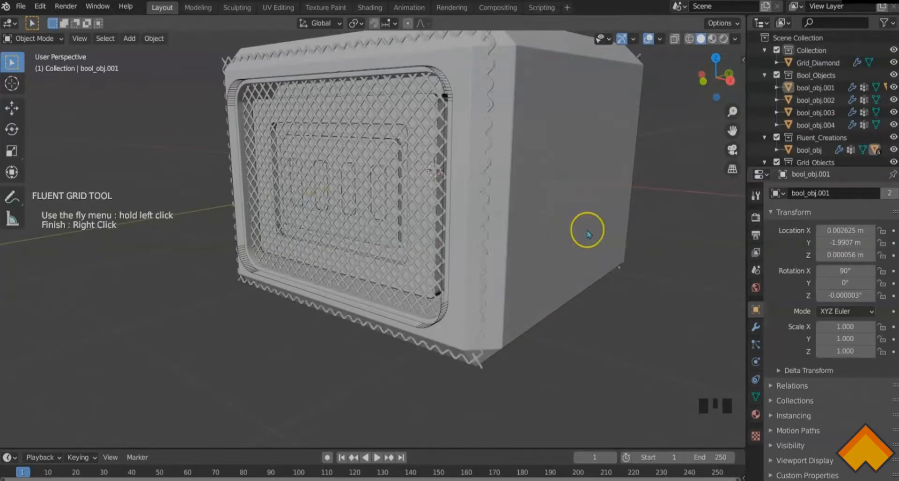
{"action": "left_click", "coordinate": [609, 230]}
{"action": "middle_click_drag", "start_coordinate": [563, 253], "coordinate": [509, 281]}
{"action": "right_click", "coordinate": [298, 296]}
Hide the boolean objects and select the main box
{"action": "key", "text": "f"}
{"action": "left_click", "coordinate": [352, 194]}
{"action": "middle_click_drag", "start_coordinate": [300, 264], "coordinate": [422, 253]}
{"action": "left_click", "coordinate": [500, 215]}
{"action": "key", "text": "f"}
{"action": "left_click", "coordinate": [409, 207]}
{"action": "right_click", "coordinate": [498, 240]}
{"action": "middle_click_drag", "start_coordinate": [421, 253], "coordinate": [321, 255], "text": "shift"}
{"action": "key", "text": "s"}
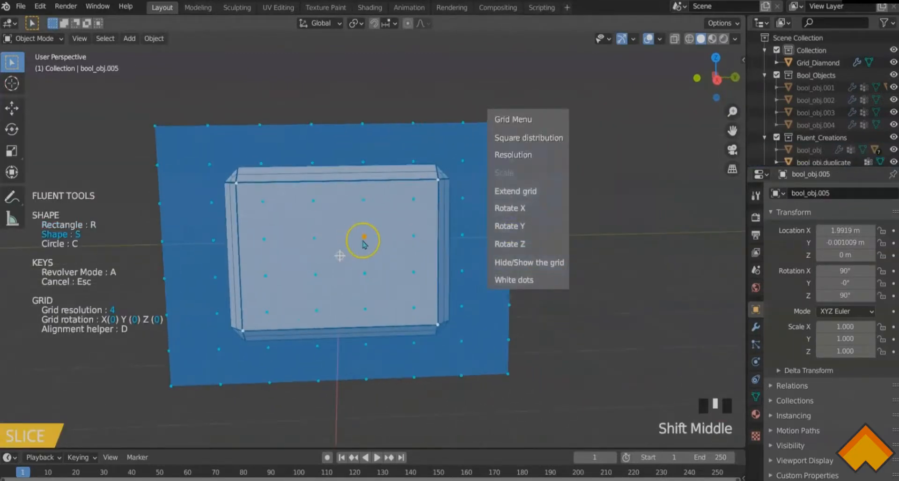
{"action": "left_click", "coordinate": [259, 126]}
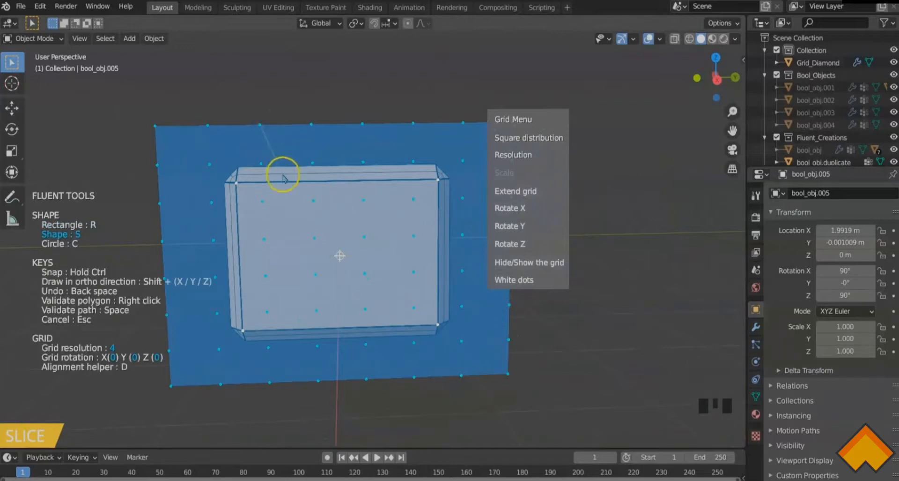
{"action": "key", "text": "r"}
{"action": "left_click_drag", "start_coordinate": [518, 156], "coordinate": [616, 162]}
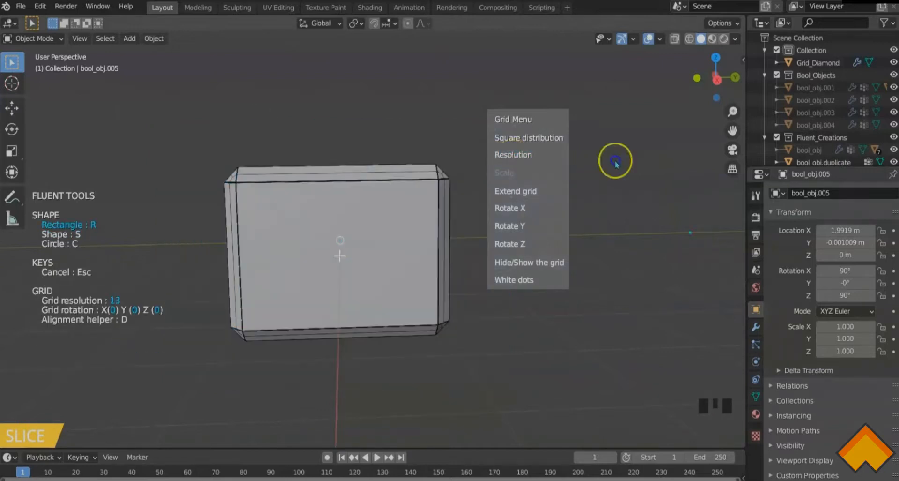
Start a Fluent slice on the box's long side face with a drawing grid resolution of 12
{"action": "key", "text": "f"}
{"action": "left_click", "coordinate": [295, 206]}
{"action": "right_click", "coordinate": [315, 213]}
{"action": "left_click_drag", "start_coordinate": [523, 158], "coordinate": [591, 173]}
{"action": "scroll", "coordinate": [283, 185], "scroll_direction": "up", "scroll_amount": 2}
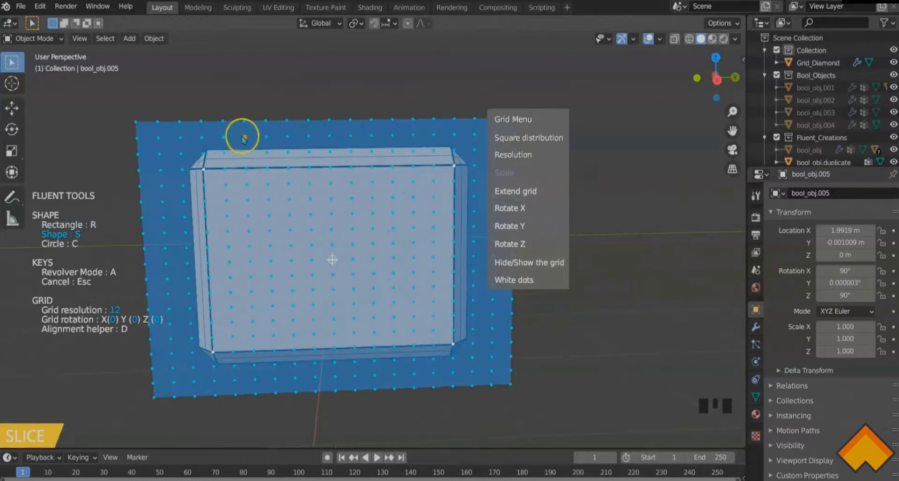
Draw a closed polygon over the side face's front end, with a stepped, chamfered bulge towards the middle and its outer edges beyond the box
{"action": "left_click", "coordinate": [245, 137]}
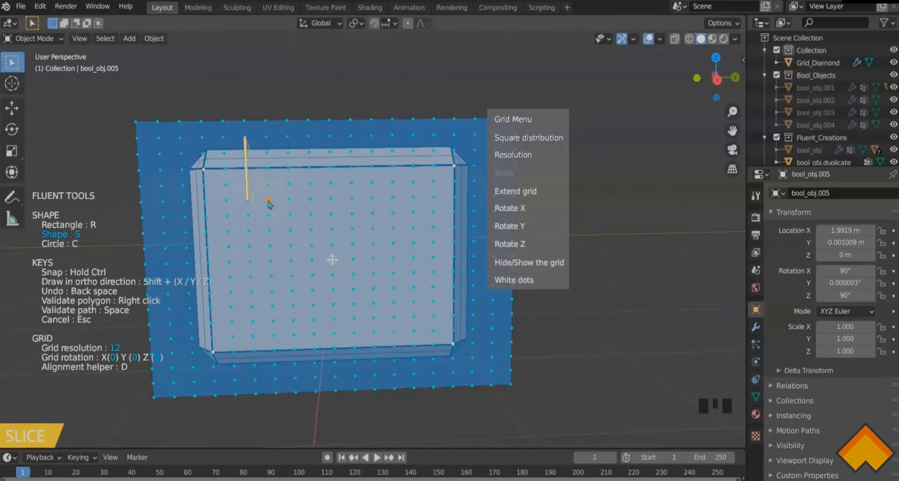
{"action": "left_click", "coordinate": [290, 230]}
{"action": "left_click", "coordinate": [292, 293]}
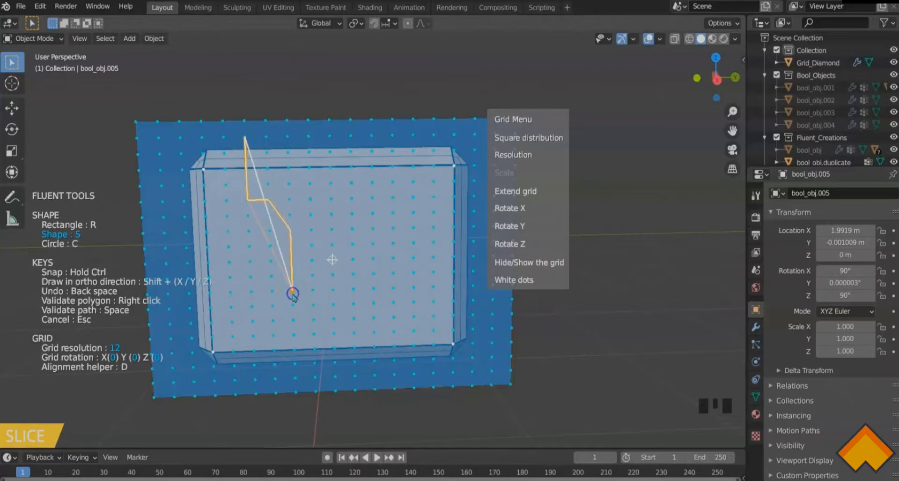
{"action": "left_click", "coordinate": [274, 321]}
{"action": "left_click", "coordinate": [254, 321]}
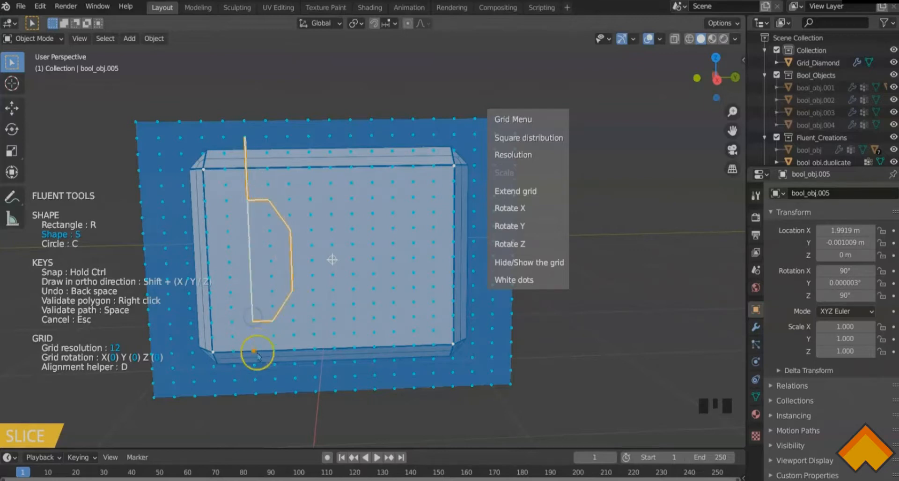
{"action": "left_click", "coordinate": [255, 381]}
{"action": "left_click", "coordinate": [174, 382]}
{"action": "left_click", "coordinate": [158, 137]}
{"action": "right_click", "coordinate": [159, 139]}
Extend the stepped slice's depth across the whole width of the box
{"action": "middle_click_drag", "start_coordinate": [221, 173], "coordinate": [159, 199]}
{"action": "left_click", "coordinate": [21, 241]}
{"action": "middle_click_drag", "start_coordinate": [101, 251], "coordinate": [286, 282]}
Try to bevel the corners of the single stepped slice outline
{"action": "left_click_drag", "start_coordinate": [424, 294], "coordinate": [455, 259]}
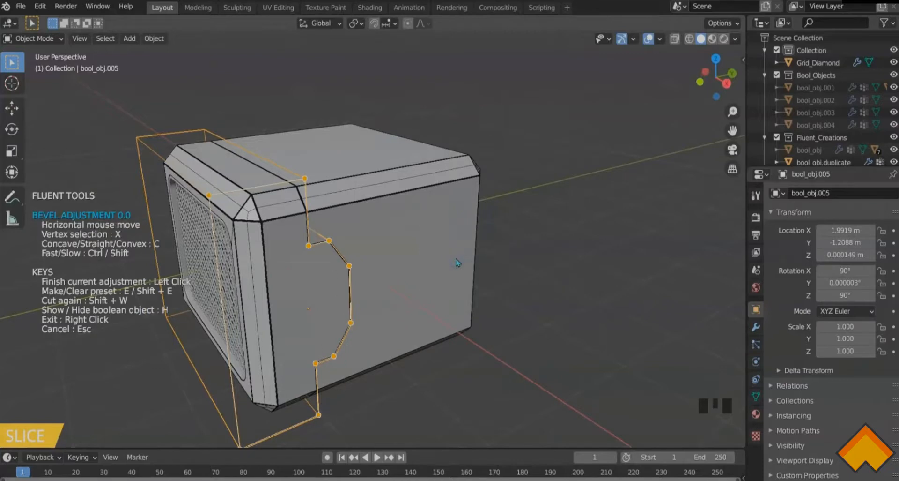
{"action": "left_click", "coordinate": [481, 272]}
{"action": "middle_click_drag", "start_coordinate": [399, 275], "coordinate": [357, 258]}
{"action": "left_click_drag", "start_coordinate": [341, 245], "coordinate": [389, 196]}
{"action": "left_click", "coordinate": [308, 197]}
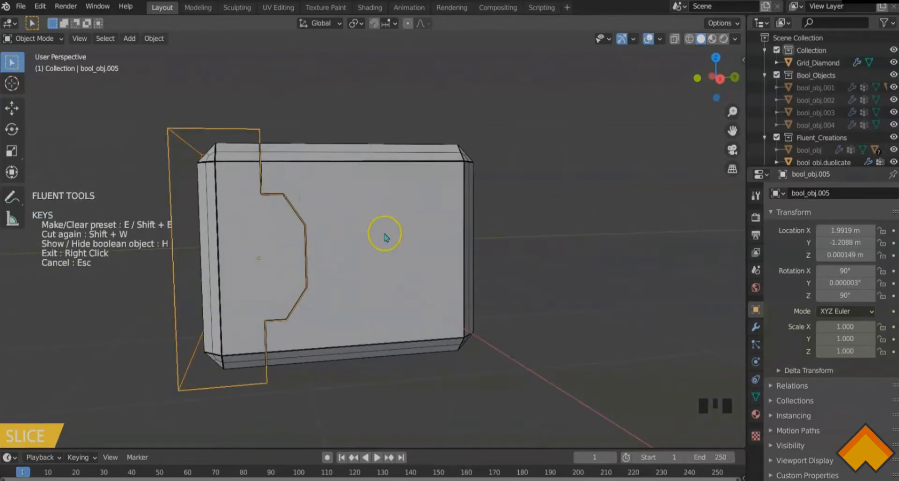
Mirror the stepped slice along Y to the box's opposite end
{"action": "left_click_drag", "start_coordinate": [384, 239], "coordinate": [433, 221]}
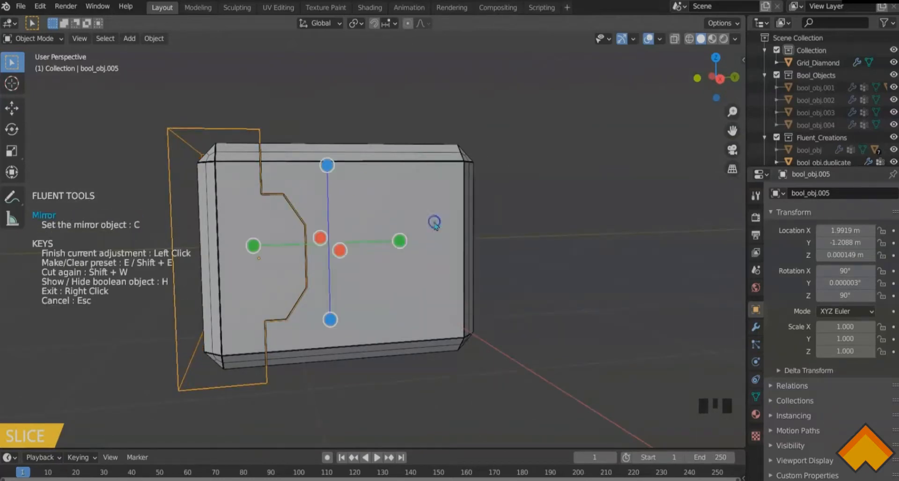
{"action": "middle_click_drag", "start_coordinate": [411, 240], "coordinate": [396, 269]}
{"action": "left_click", "coordinate": [406, 231]}
{"action": "middle_click_drag", "start_coordinate": [367, 318], "coordinate": [367, 303]}
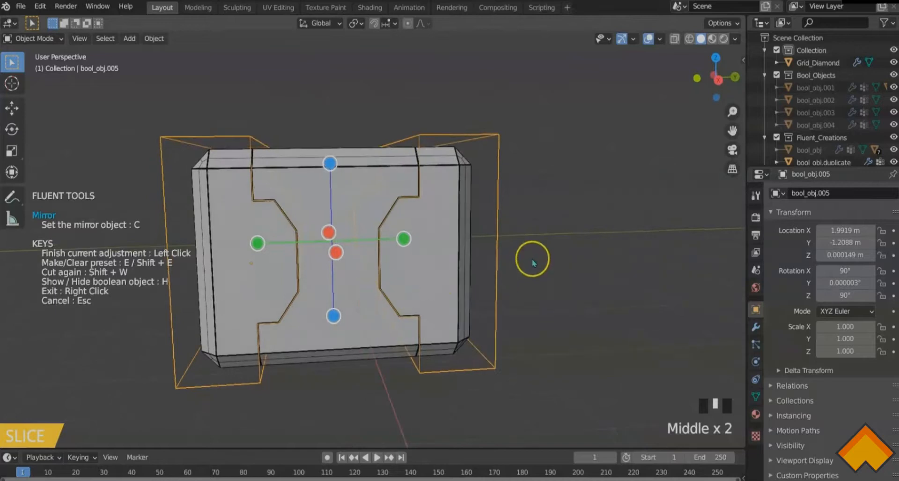
Bevel the corners of the mirrored stepped slices and finish the slice
{"action": "left_click_drag", "start_coordinate": [554, 245], "coordinate": [604, 201]}
{"action": "left_click", "coordinate": [611, 187]}
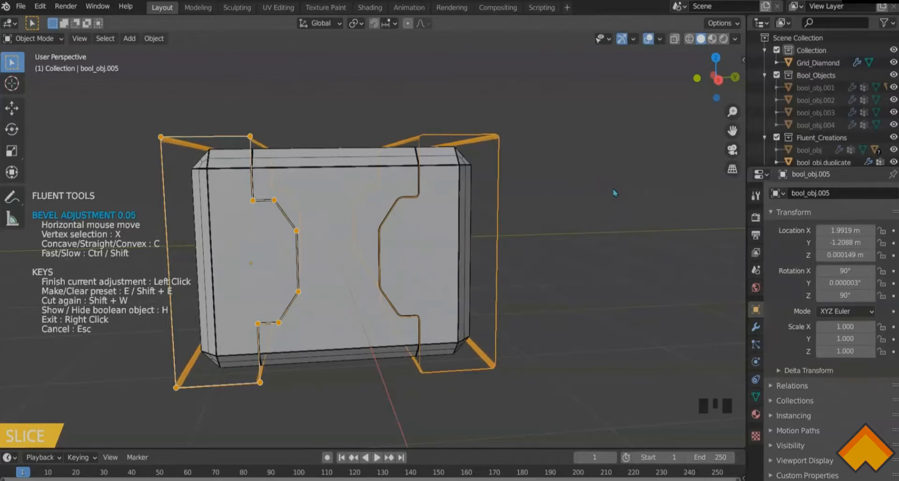
{"action": "left_click", "coordinate": [556, 256]}
{"action": "middle_click_drag", "start_coordinate": [553, 256], "coordinate": [491, 245]}
{"action": "left_click", "coordinate": [550, 267]}
{"action": "middle_click_drag", "start_coordinate": [545, 316], "coordinate": [498, 250]}
Slice a narrow vertical rectangle across the lower edge of the sliced-off front section's side face and set its thickness
{"action": "left_click", "coordinate": [303, 231]}
{"action": "middle_click_drag", "start_coordinate": [323, 255], "coordinate": [388, 286]}
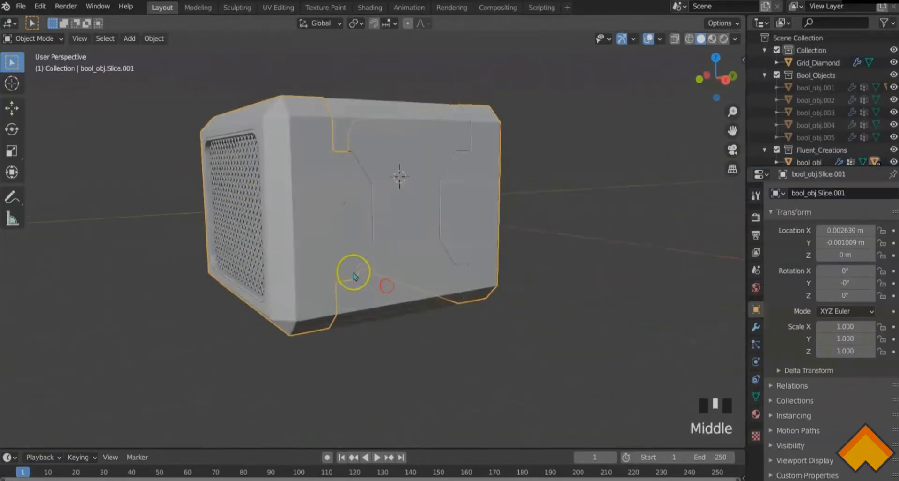
{"action": "key", "text": "f"}
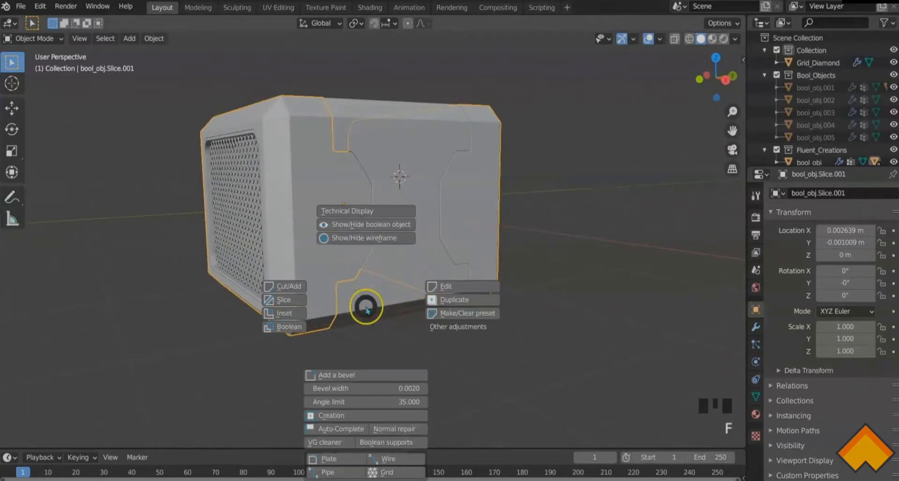
{"action": "left_click", "coordinate": [289, 301]}
{"action": "right_click", "coordinate": [314, 310]}
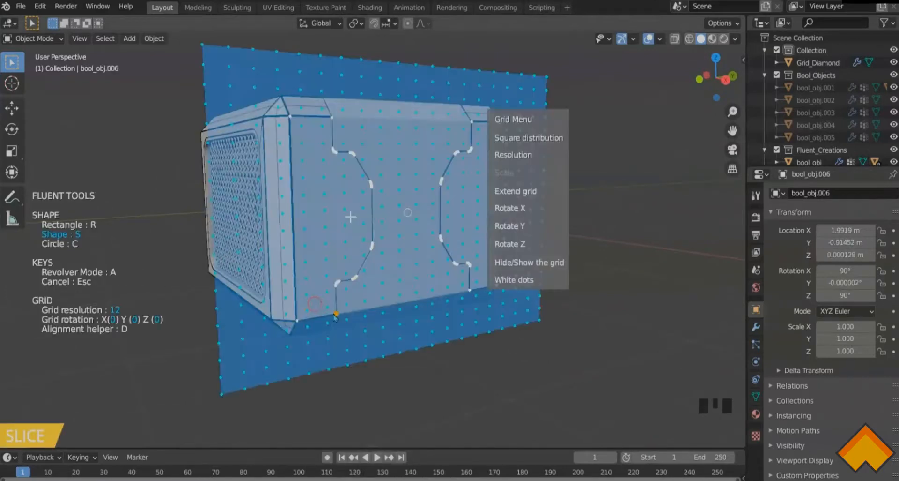
{"action": "middle_click_drag", "start_coordinate": [313, 310], "coordinate": [305, 304]}
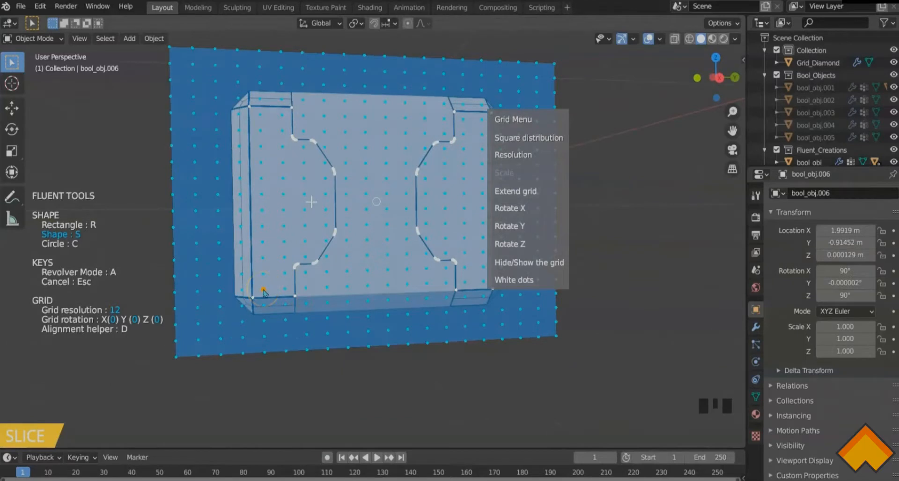
{"action": "key", "text": "r"}
{"action": "left_click", "coordinate": [286, 335]}
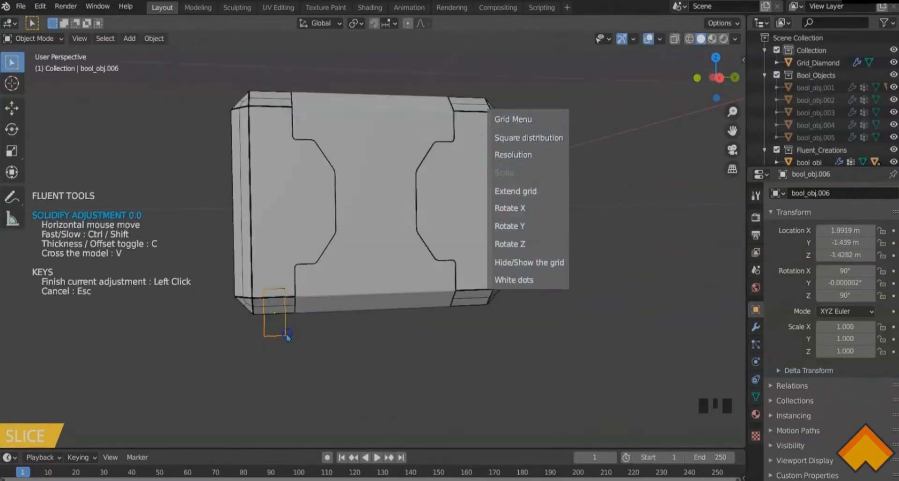
{"action": "middle_click_drag", "start_coordinate": [267, 337], "coordinate": [311, 311]}
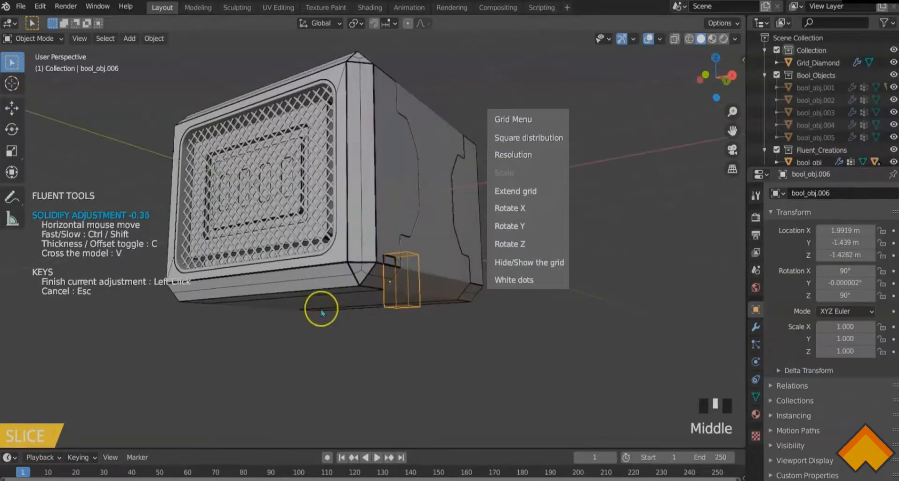
{"action": "left_click", "coordinate": [225, 297]}
Mirror the small lower-edge slice to the box's opposite end and opposite side
{"action": "middle_click_drag", "start_coordinate": [225, 297], "coordinate": [365, 309]}
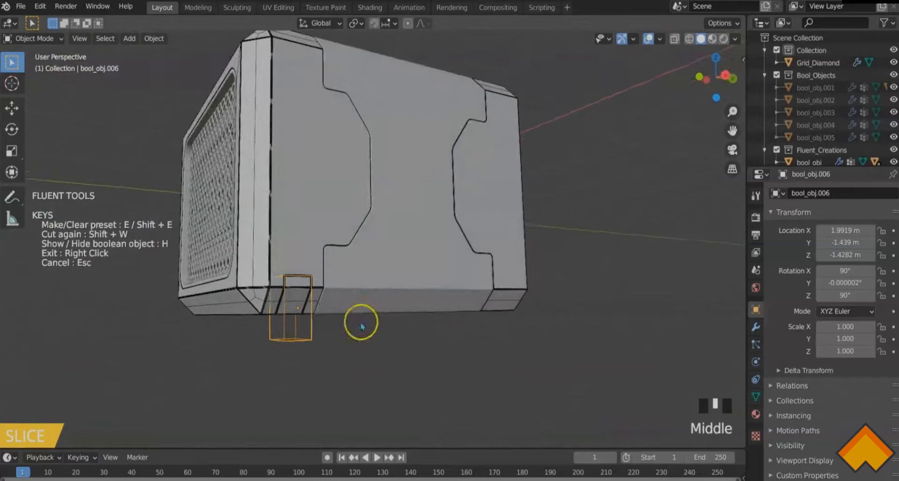
{"action": "left_click", "coordinate": [362, 326]}
{"action": "left_click", "coordinate": [419, 313]}
{"action": "middle_click_drag", "start_coordinate": [420, 313], "coordinate": [412, 337]}
{"action": "left_click", "coordinate": [408, 190]}
{"action": "middle_click_drag", "start_coordinate": [396, 279], "coordinate": [439, 296]}
{"action": "left_click", "coordinate": [279, 186]}
{"action": "left_click", "coordinate": [383, 250]}
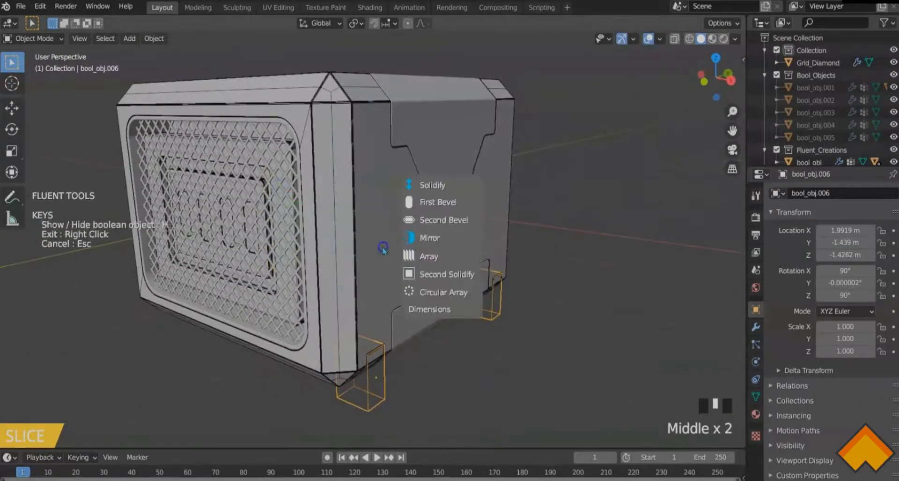
Try a 0.15 bevel on the mirrored small lower-edge slices, remove it, and finish the slice
{"action": "left_click", "coordinate": [430, 237]}
{"action": "middle_click_drag", "start_coordinate": [278, 202], "coordinate": [427, 333]}
{"action": "left_click", "coordinate": [570, 274]}
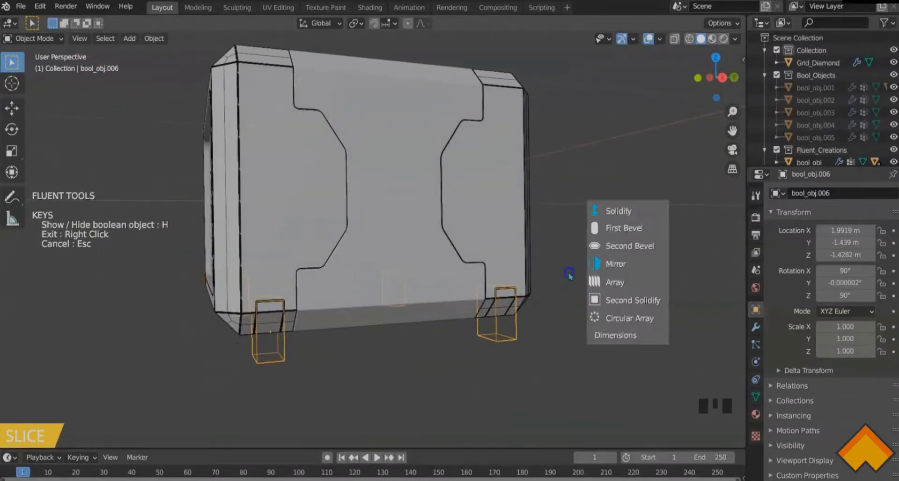
{"action": "left_click", "coordinate": [613, 245]}
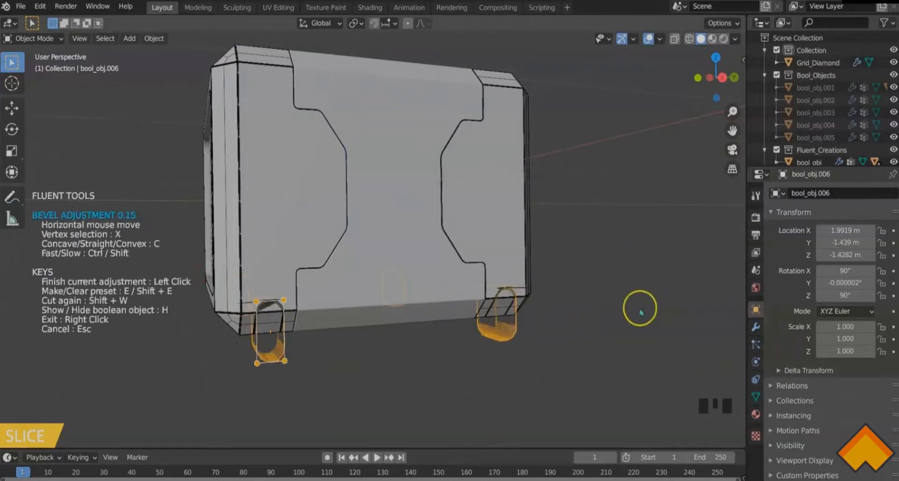
{"action": "left_click", "coordinate": [570, 318]}
{"action": "middle_click_drag", "start_coordinate": [570, 313], "coordinate": [608, 303]}
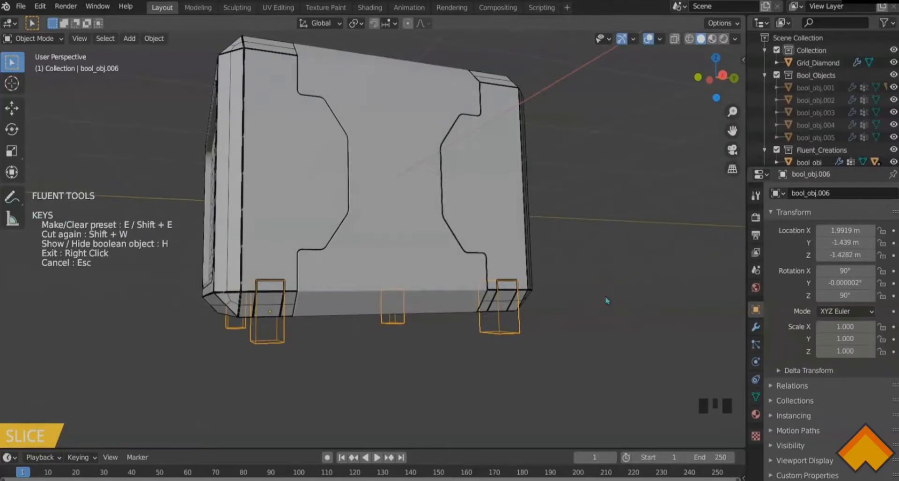
{"action": "right_click", "coordinate": [587, 299]}
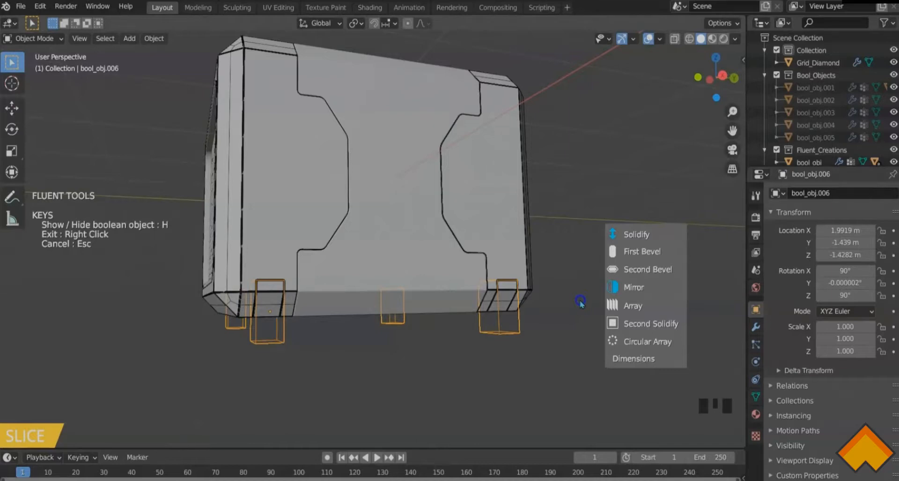
{"action": "left_click", "coordinate": [581, 303]}
{"action": "right_click", "coordinate": [581, 304]}
Create a Fluent plate from the outer faces of the small lower-edge slice near the front corner
{"action": "middle_click_drag", "start_coordinate": [590, 297], "coordinate": [571, 295]}
{"action": "scroll", "coordinate": [504, 306], "scroll_direction": "down", "scroll_amount": 1}
{"action": "middle_click_drag", "start_coordinate": [504, 306], "coordinate": [458, 318]}
{"action": "left_click", "coordinate": [304, 296]}
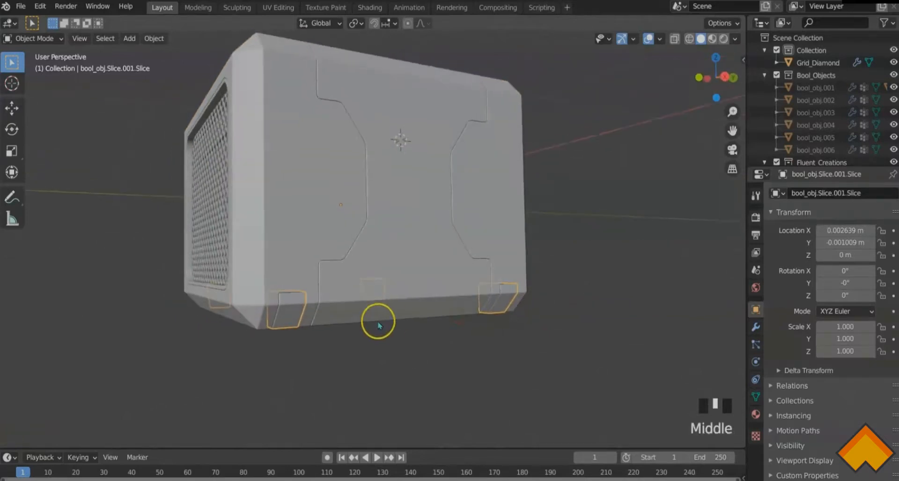
{"action": "key", "text": "f"}
{"action": "left_click", "coordinate": [350, 467]}
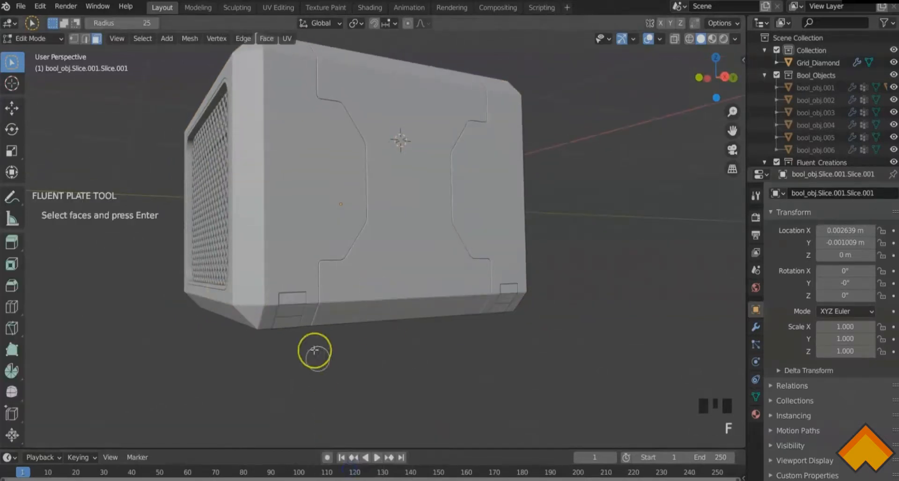
{"action": "scroll", "coordinate": [293, 315], "scroll_direction": "up", "scroll_amount": 2}
{"action": "middle_click_drag", "start_coordinate": [295, 368], "coordinate": [351, 209], "text": "shift"}
{"action": "left_click", "coordinate": [333, 244]}
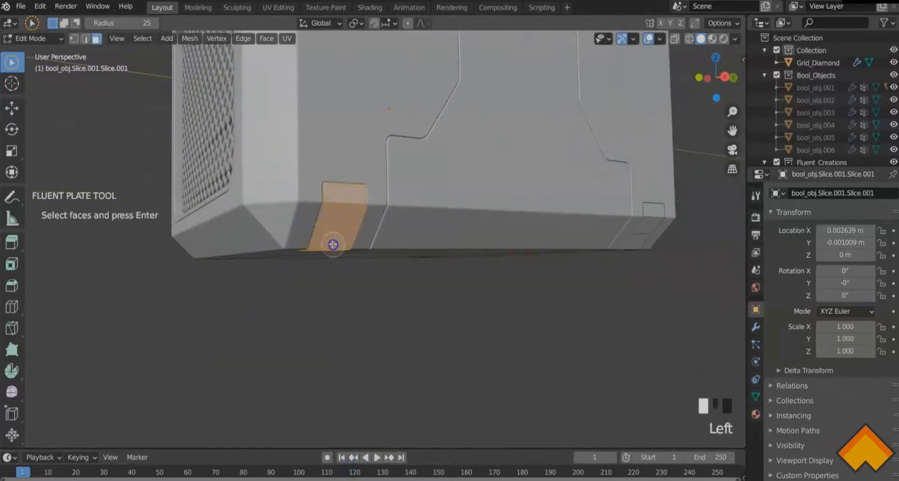
{"action": "key", "text": "Return"}
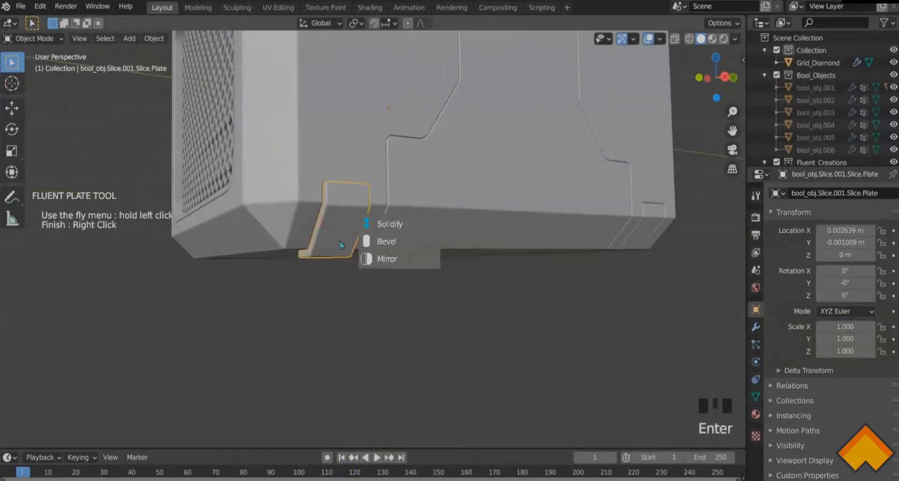
Solidify the new corner plate to give it a slight thickness over the box's lower edge
{"action": "left_click", "coordinate": [400, 228]}
{"action": "middle_click_drag", "start_coordinate": [401, 230], "coordinate": [451, 254]}
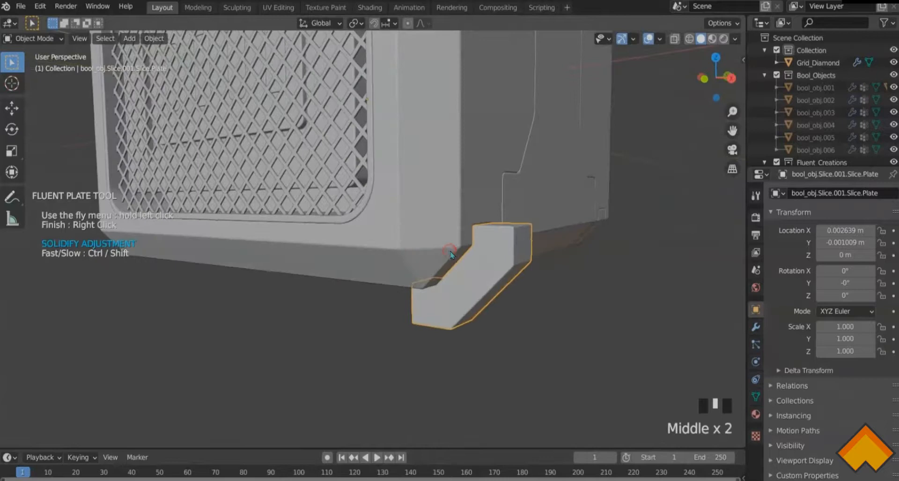
{"action": "left_click", "coordinate": [401, 242]}
Mirror the corner plate to the box's opposite end and opposite side, and finish the plate
{"action": "left_click_drag", "start_coordinate": [525, 308], "coordinate": [572, 330]}
{"action": "middle_click_drag", "start_coordinate": [572, 332], "coordinate": [442, 104]}
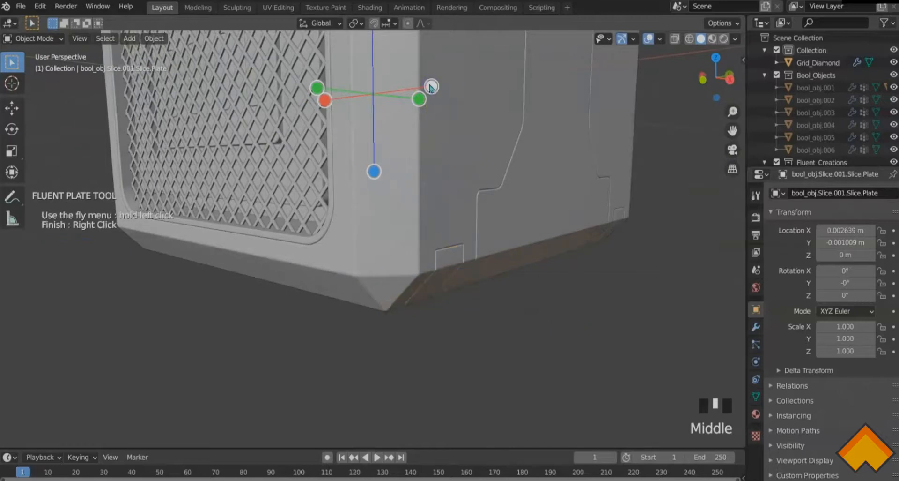
{"action": "scroll", "coordinate": [443, 113], "scroll_direction": "down", "scroll_amount": 2}
{"action": "middle_click_drag", "start_coordinate": [454, 136], "coordinate": [434, 180]}
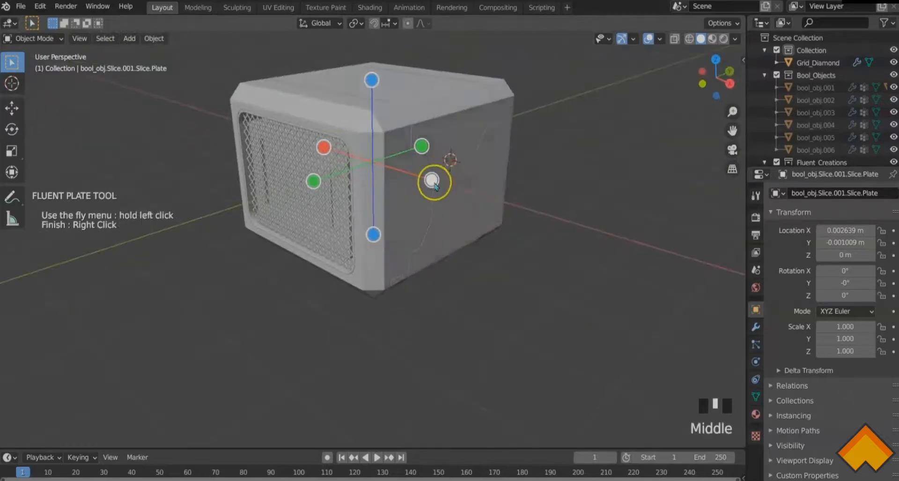
{"action": "left_click", "coordinate": [323, 147]}
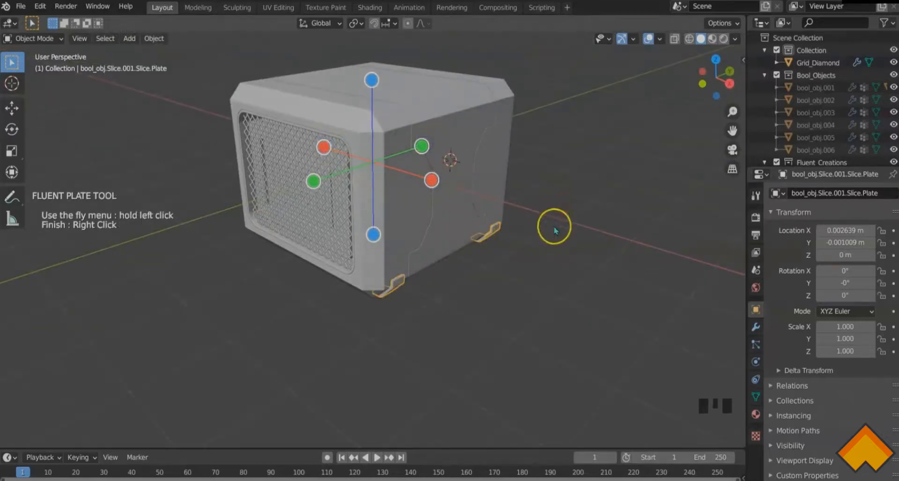
{"action": "middle_click_drag", "start_coordinate": [532, 228], "coordinate": [532, 259], "text": "shift"}
{"action": "left_click", "coordinate": [572, 245]}
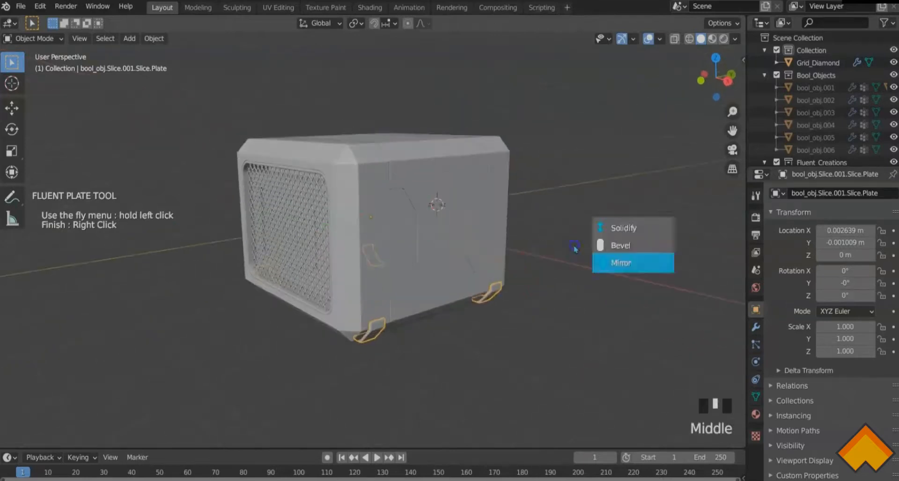
{"action": "right_click", "coordinate": [571, 231]}
{"action": "left_click", "coordinate": [580, 247]}
Start a Fluent cut on the front section's sloped upper edge face with a grid resolution of 2
{"action": "middle_click_drag", "start_coordinate": [575, 281], "coordinate": [402, 234]}
{"action": "left_click", "coordinate": [392, 247]}
{"action": "left_click", "coordinate": [418, 249]}
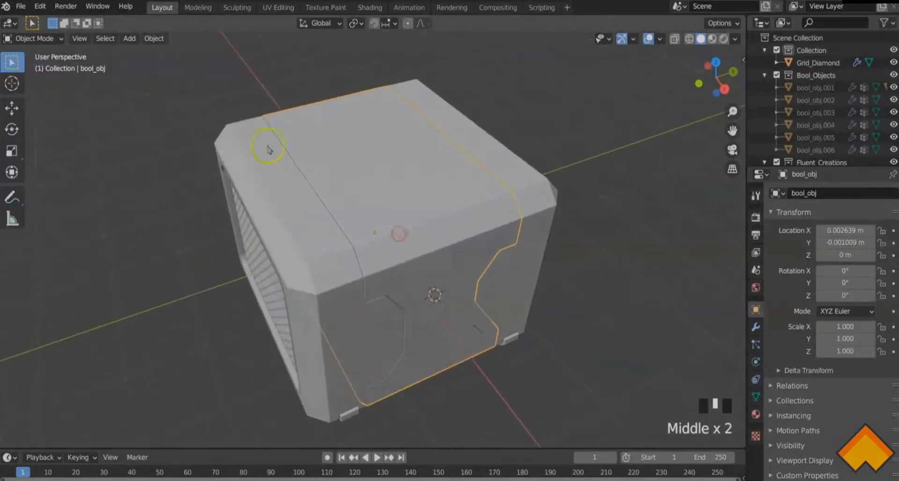
{"action": "middle_click_drag", "start_coordinate": [337, 237], "coordinate": [396, 251]}
{"action": "left_click", "coordinate": [366, 233]}
{"action": "key", "text": "f"}
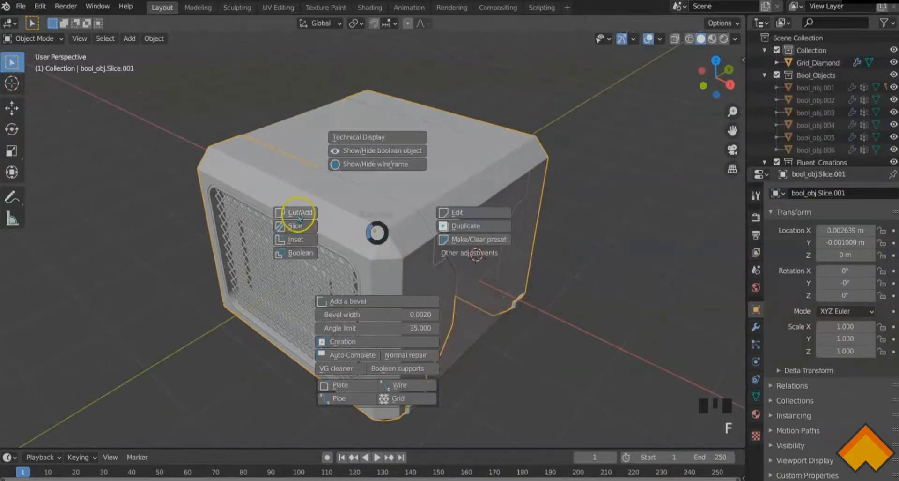
{"action": "left_click", "coordinate": [299, 214]}
{"action": "right_click", "coordinate": [340, 229]}
{"action": "middle_click_drag", "start_coordinate": [341, 229], "coordinate": [368, 227]}
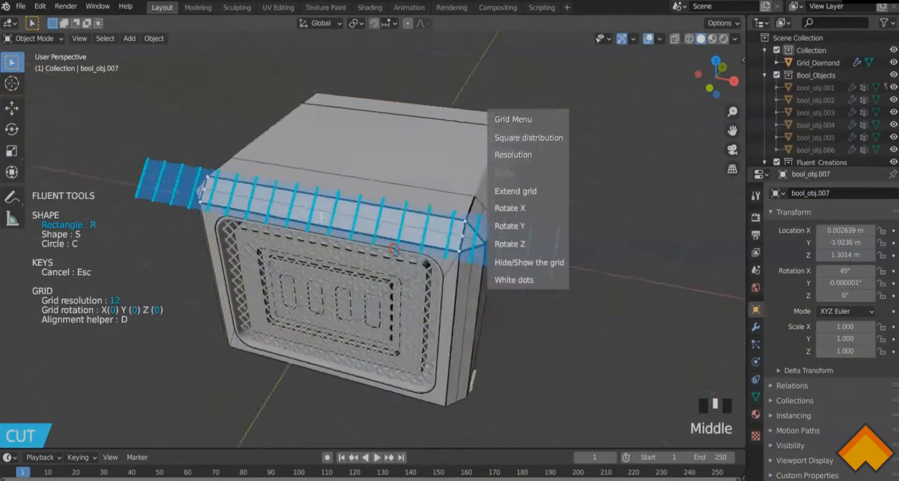
{"action": "scroll", "coordinate": [368, 227], "scroll_direction": "up", "scroll_amount": 3}
{"action": "left_click_drag", "start_coordinate": [537, 155], "coordinate": [434, 173]}
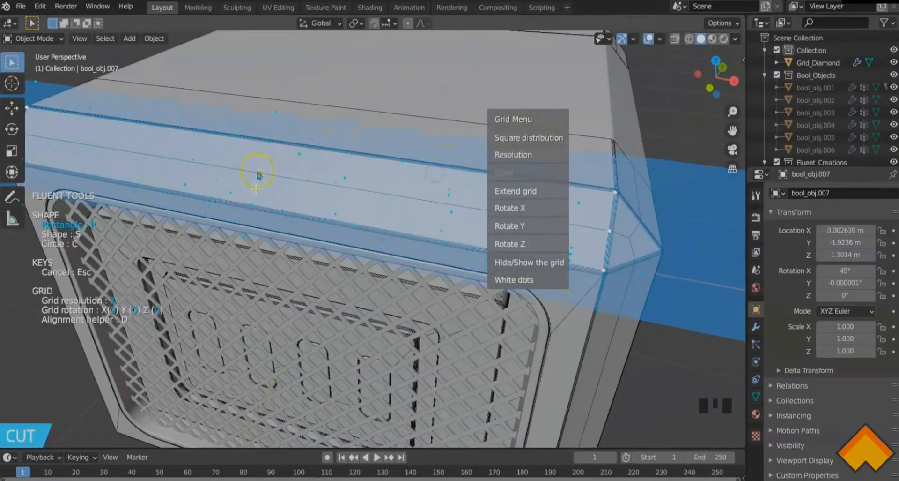
Cut a long thin rectangular slot along the sloped upper edge above the diamond grid and set its depth
{"action": "scroll", "coordinate": [270, 181], "scroll_direction": "down", "scroll_amount": 1}
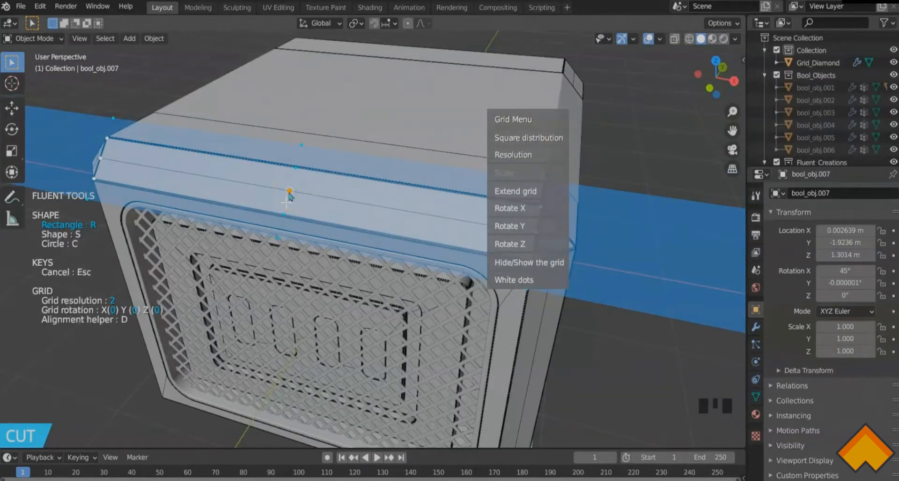
{"action": "mouse_move", "coordinate": [291, 192]}
{"action": "left_mouse_down"}
{"action": "mouse_move", "coordinate": [353, 221]}
{"action": "mouse_move", "coordinate": [438, 227]}
{"action": "mouse_move", "coordinate": [314, 209]}
{"action": "mouse_move", "coordinate": [483, 231]}
{"action": "left_mouse_up"}
{"action": "middle_click_drag", "start_coordinate": [475, 234], "coordinate": [438, 229]}
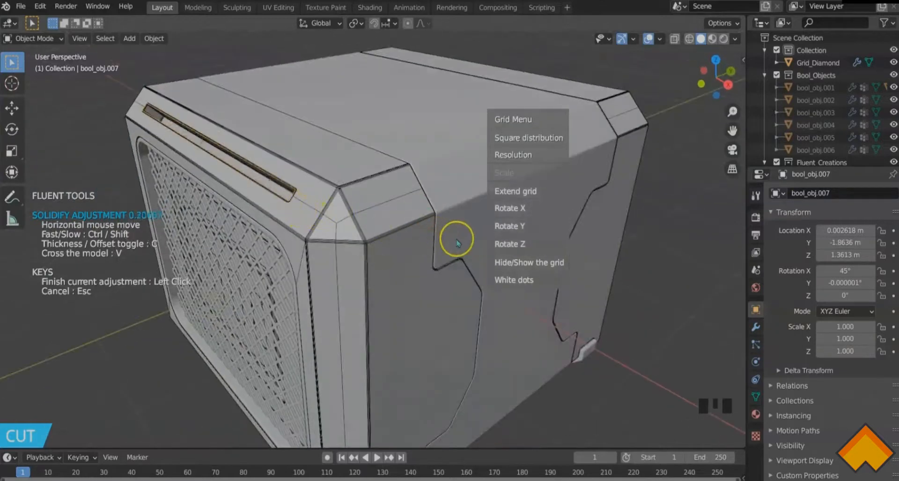
{"action": "left_click", "coordinate": [475, 243]}
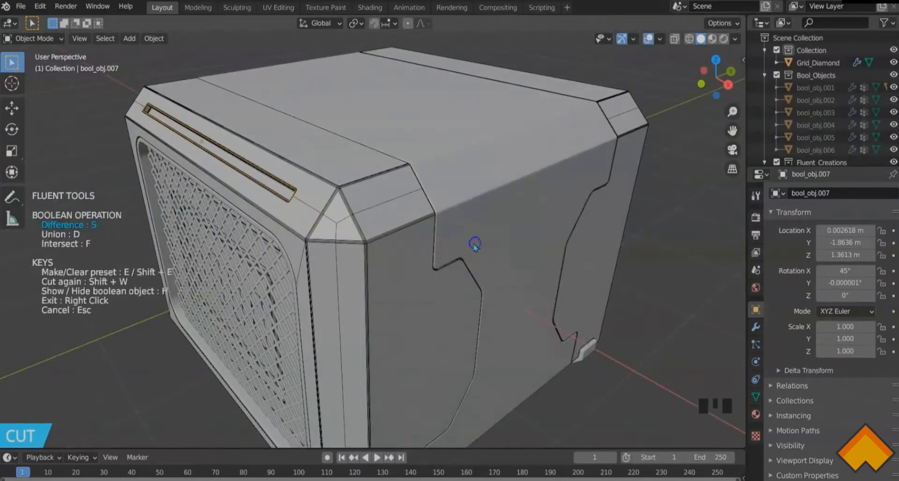
Round the slot's corners with the first bevel and array it along Y with a count of 2
{"action": "left_click", "coordinate": [415, 221]}
{"action": "left_click", "coordinate": [252, 63]}
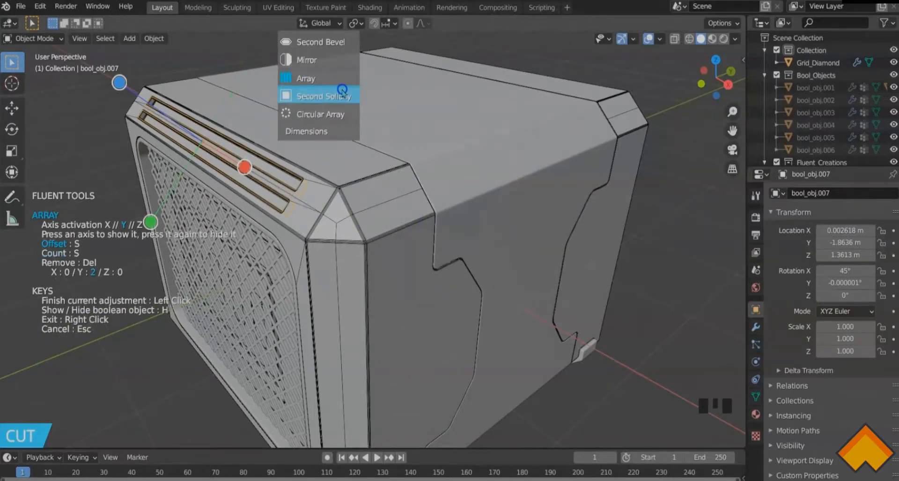
{"action": "left_click", "coordinate": [344, 142]}
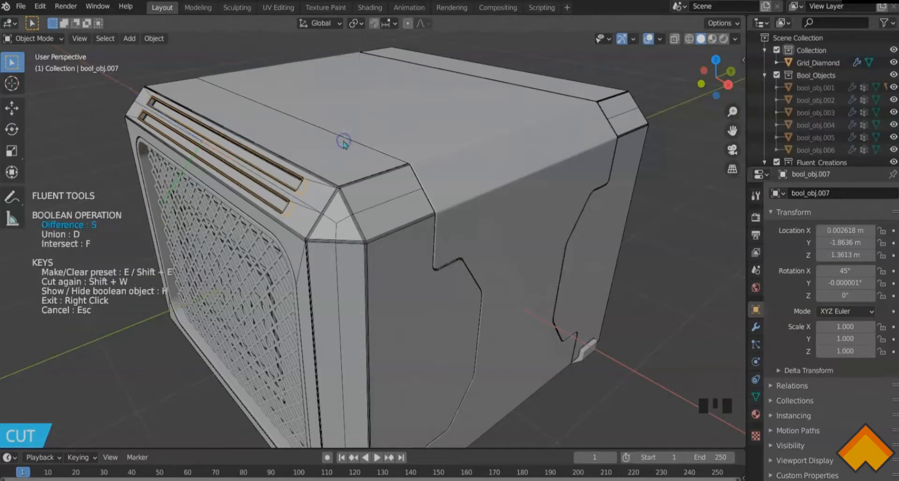
Mirror the pair of slots to the box's opposite end and its lower sloped edges, and finish the cut
{"action": "left_click", "coordinate": [401, 142]}
{"action": "left_click", "coordinate": [378, 299]}
{"action": "left_click", "coordinate": [533, 229]}
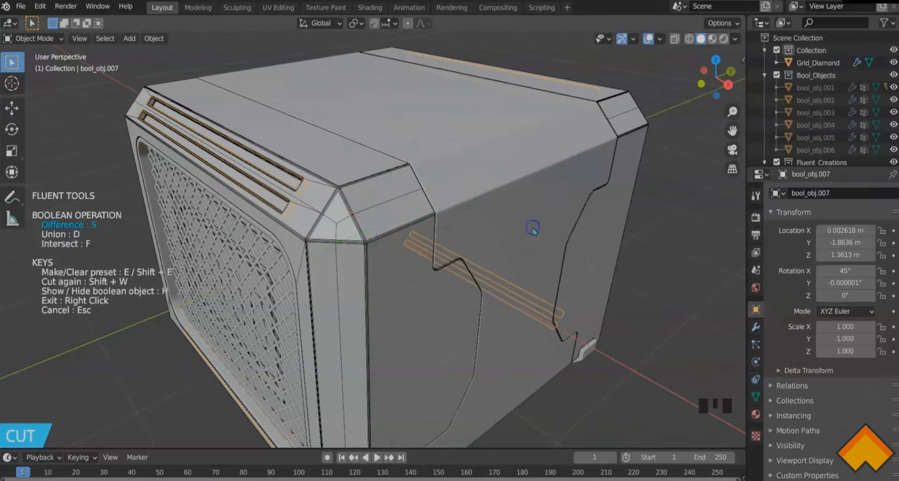
{"action": "left_click", "coordinate": [516, 209]}
{"action": "right_click", "coordinate": [387, 214]}
Start a Fluent Creation on the front section's side face with the circle shape and a grid resolution of 15
{"action": "scroll", "coordinate": [388, 214], "scroll_direction": "down", "scroll_amount": 3}
{"action": "middle_click_drag", "start_coordinate": [387, 214], "coordinate": [310, 133]}
{"action": "scroll", "coordinate": [412, 213], "scroll_direction": "down", "scroll_amount": 1}
{"action": "scroll", "coordinate": [375, 211], "scroll_direction": "up", "scroll_amount": 2}
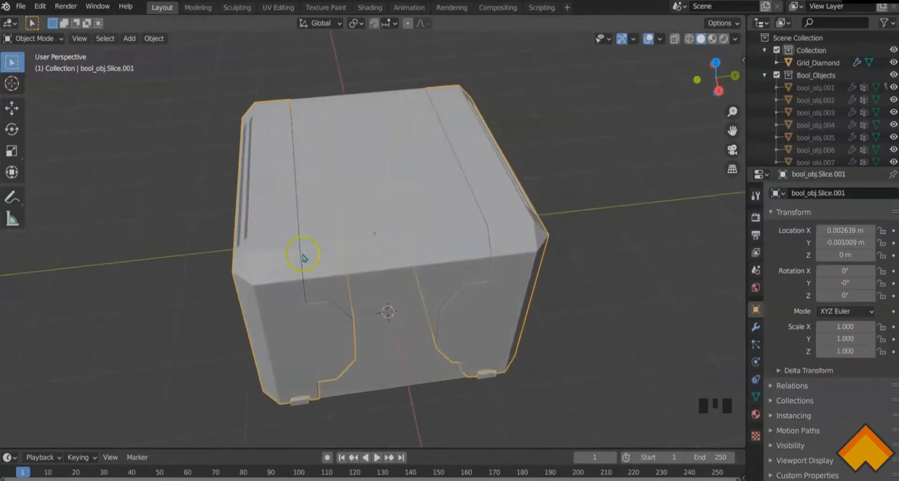
{"action": "middle_click_drag", "start_coordinate": [302, 257], "coordinate": [330, 218]}
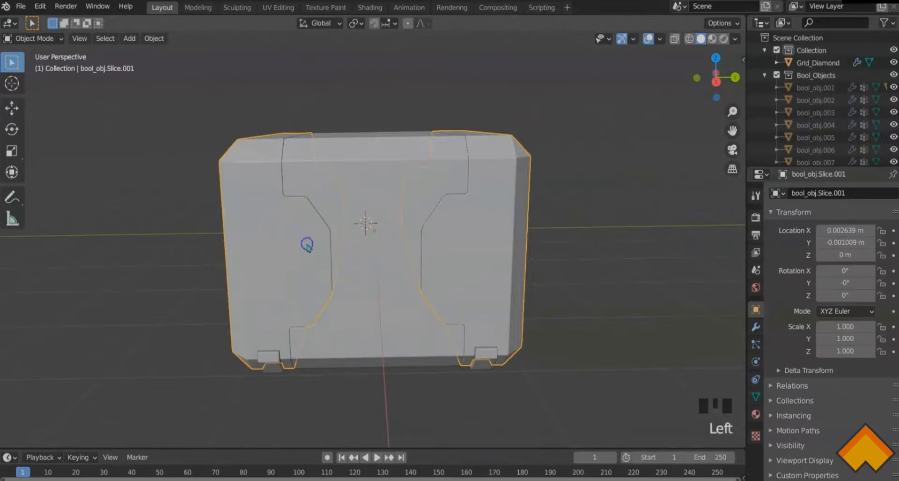
{"action": "key", "text": "f"}
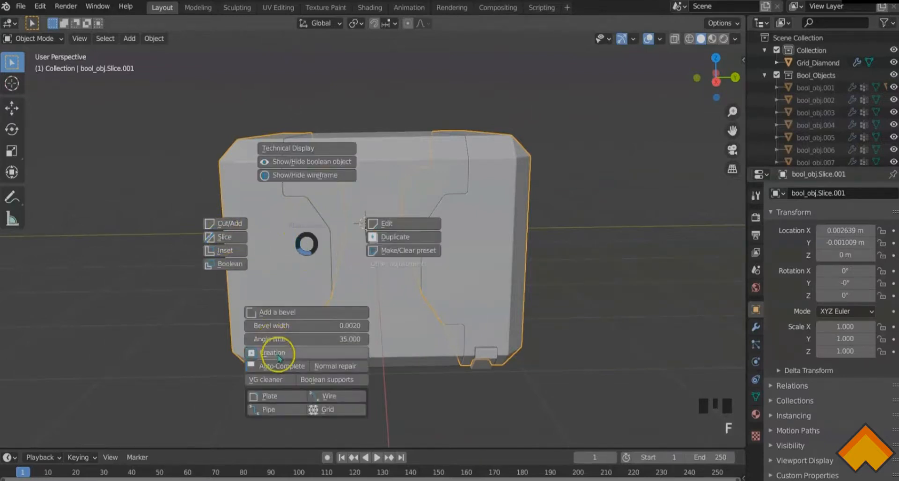
{"action": "left_click", "coordinate": [297, 271]}
{"action": "right_click", "coordinate": [515, 207]}
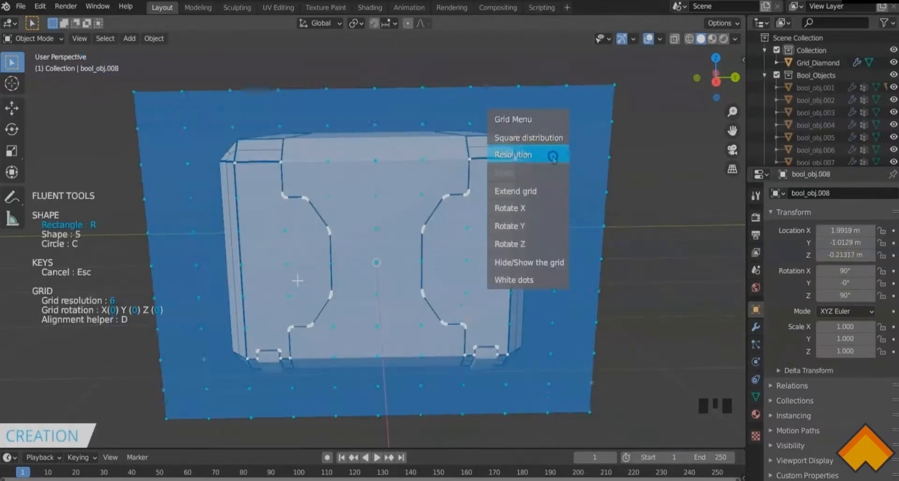
{"action": "middle_click_drag", "start_coordinate": [349, 263], "coordinate": [306, 216]}
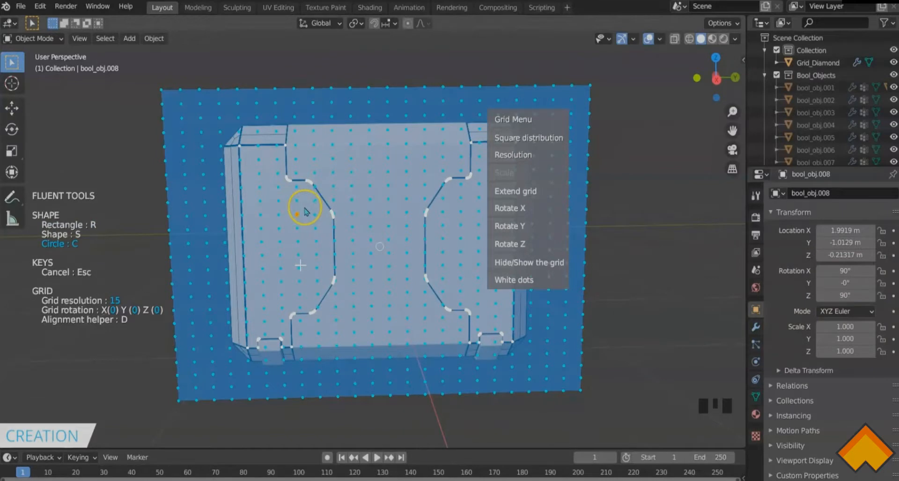
Draw a small circle on the upper part of the front section's side face and solidify it into a shallow disc
{"action": "left_click", "coordinate": [296, 217]}
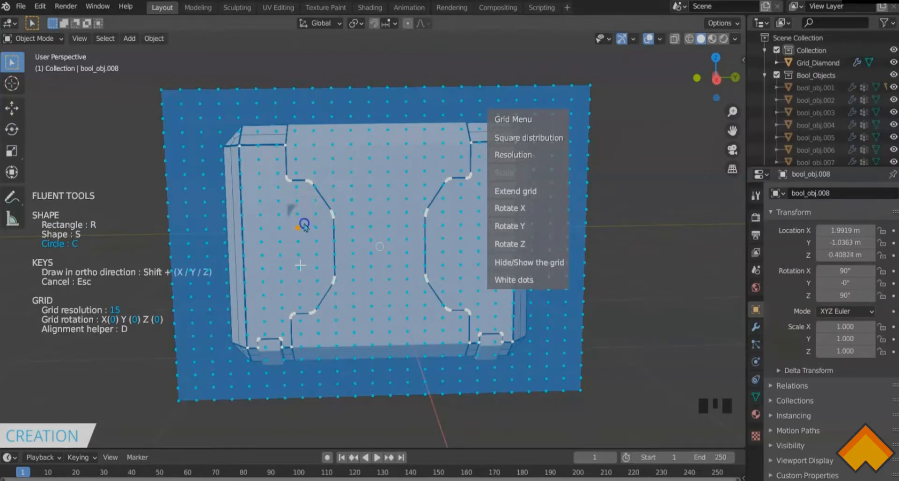
{"action": "left_click", "coordinate": [298, 228]}
{"action": "middle_click_drag", "start_coordinate": [298, 213], "coordinate": [246, 227]}
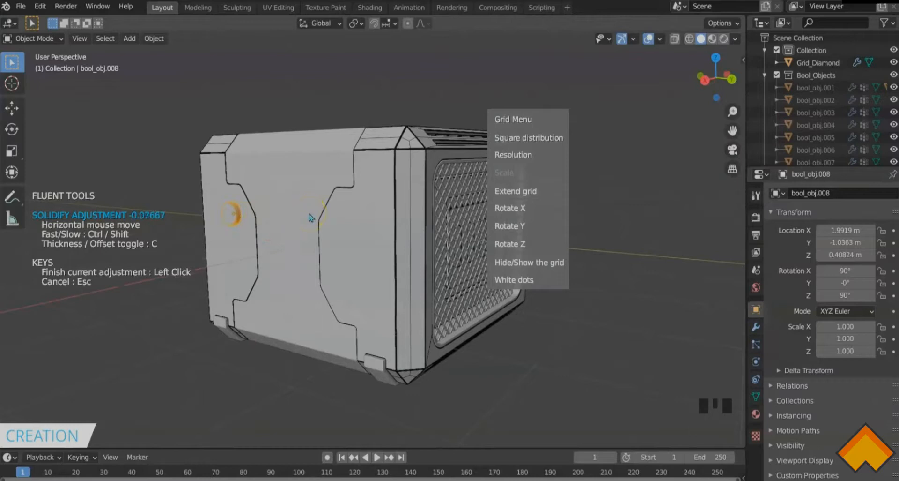
{"action": "left_click", "coordinate": [309, 218]}
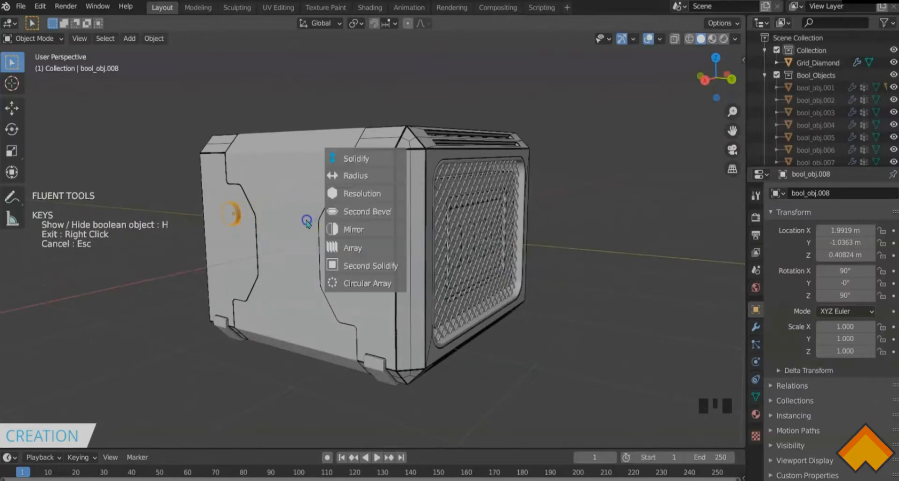
Array the disc along Y with a count of 2 and move the pair along Z to centre it on the side's height
{"action": "left_click", "coordinate": [367, 247]}
{"action": "left_click", "coordinate": [374, 156]}
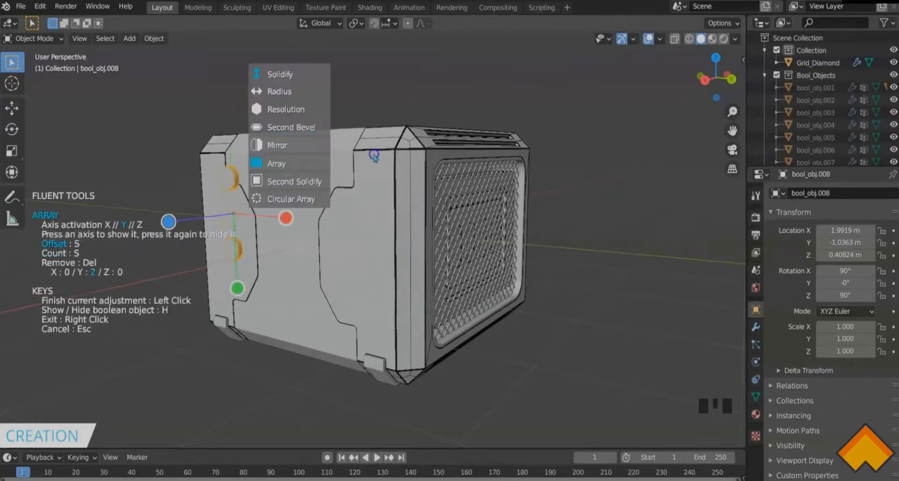
{"action": "right_click", "coordinate": [387, 160]}
{"action": "key", "text": "g"}
{"action": "key", "text": "z"}
{"action": "left_click", "coordinate": [310, 226]}
{"action": "middle_click_drag", "start_coordinate": [310, 225], "coordinate": [364, 257]}
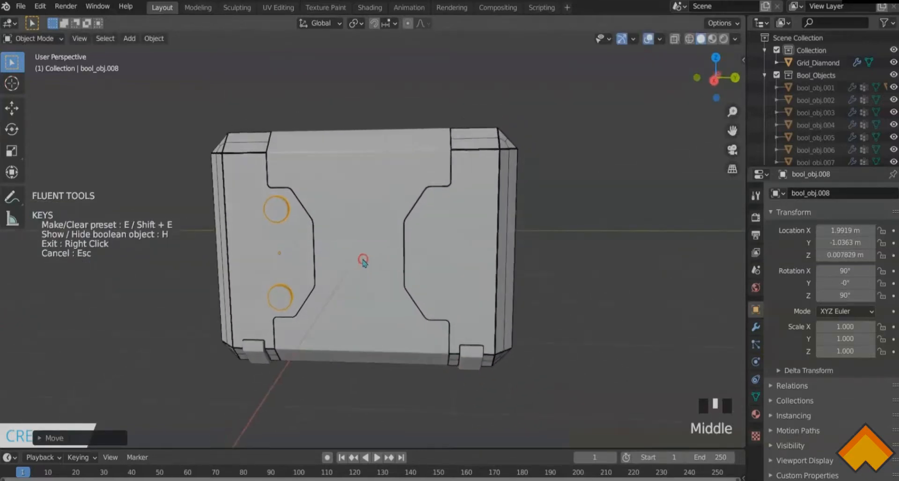
Mirror the pair of discs to the box's opposite end section and finish the creation
{"action": "left_click", "coordinate": [410, 207]}
{"action": "left_click", "coordinate": [415, 207]}
{"action": "middle_click_drag", "start_coordinate": [446, 231], "coordinate": [575, 283]}
{"action": "right_click", "coordinate": [588, 216]}
{"action": "left_click", "coordinate": [588, 238]}
Start a Fluent cut on the middle section's side face and draw a narrow upright rectangle centred on its upper edge
{"action": "middle_click_drag", "start_coordinate": [424, 267], "coordinate": [377, 153]}
{"action": "left_click", "coordinate": [406, 206]}
{"action": "key", "text": "f"}
{"action": "left_click", "coordinate": [329, 208]}
{"action": "right_click", "coordinate": [411, 199]}
{"action": "middle_click_drag", "start_coordinate": [407, 215], "coordinate": [395, 209]}
{"action": "scroll", "coordinate": [510, 155], "scroll_direction": "down", "scroll_amount": 1}
{"action": "left_click", "coordinate": [367, 139]}
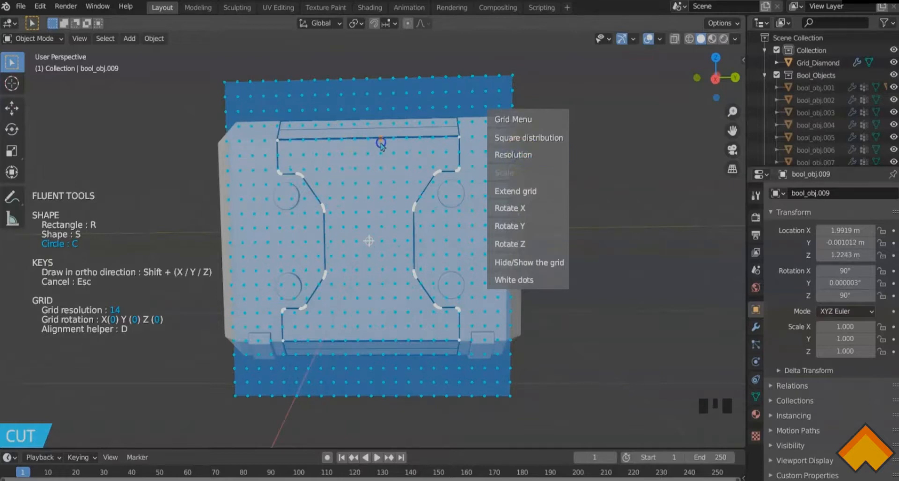
{"action": "key", "text": "r"}
{"action": "left_click", "coordinate": [380, 140]}
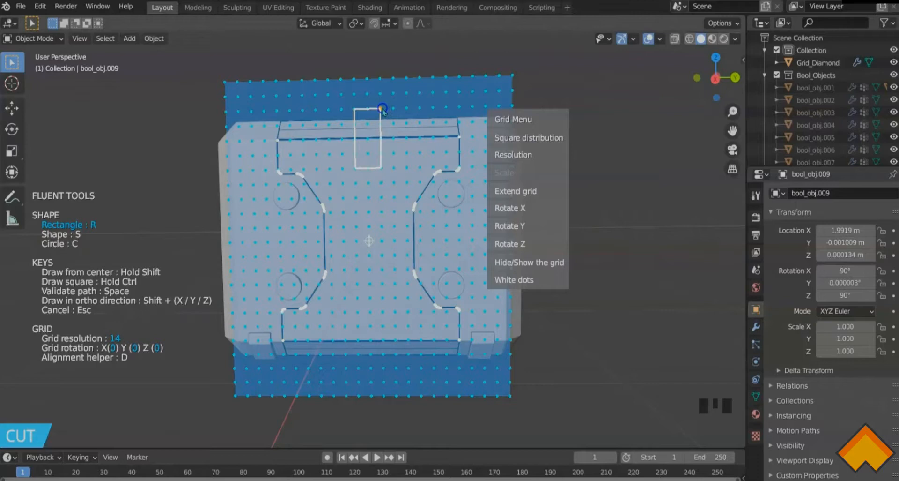
{"action": "left_click", "coordinate": [383, 108]}
Solidify the rectangle through the full length of the box to cut a groove across the middle section's top
{"action": "middle_click_drag", "start_coordinate": [383, 109], "coordinate": [326, 159]}
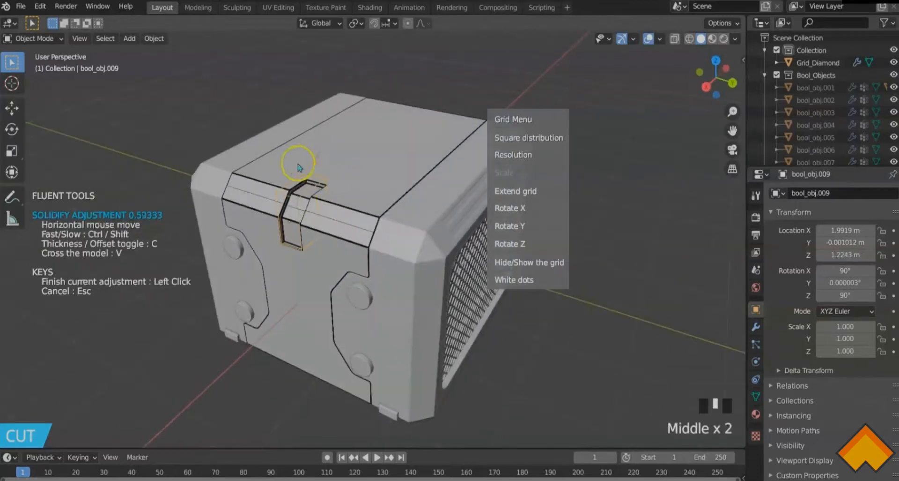
{"action": "left_click", "coordinate": [240, 213]}
{"action": "middle_click_drag", "start_coordinate": [240, 214], "coordinate": [303, 191]}
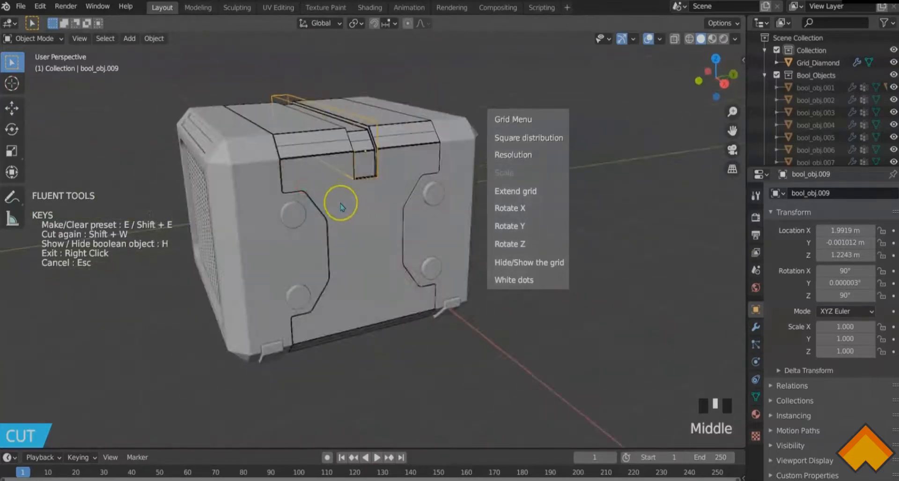
{"action": "middle_click_drag", "start_coordinate": [355, 213], "coordinate": [381, 225]}
{"action": "scroll", "coordinate": [281, 221], "scroll_direction": "up", "scroll_amount": 3}
{"action": "middle_click_drag", "start_coordinate": [281, 221], "coordinate": [365, 209], "text": "shift"}
{"action": "scroll", "coordinate": [328, 224], "scroll_direction": "down", "scroll_amount": 2}
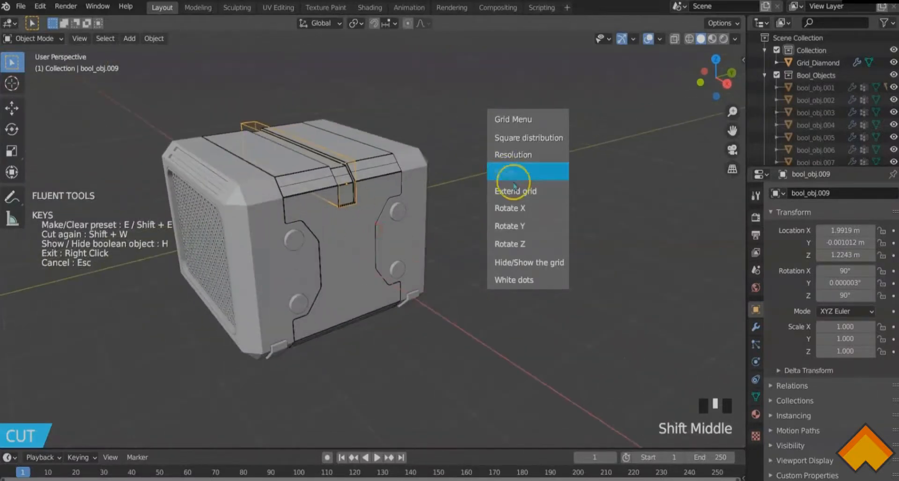
Array the groove along X with a count of 2, leaving a narrow strip between the two grooves
{"action": "left_click", "coordinate": [417, 216]}
{"action": "left_click", "coordinate": [459, 201]}
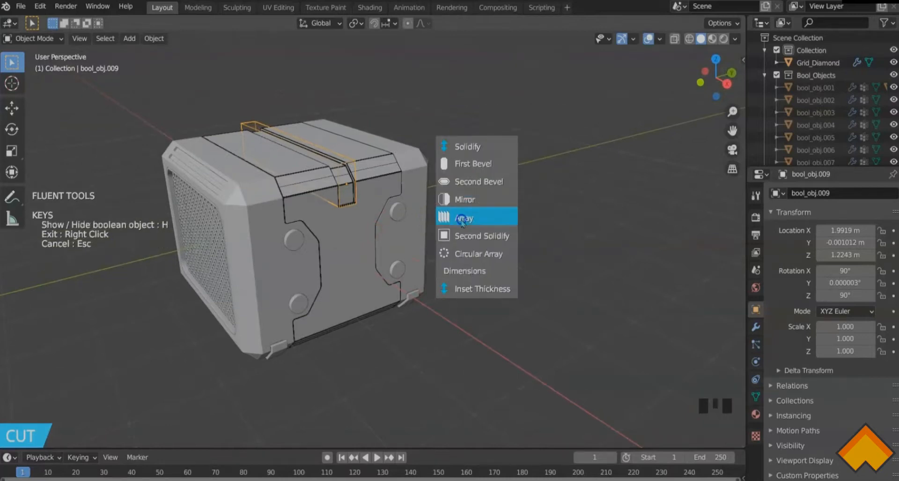
{"action": "left_click", "coordinate": [460, 216]}
{"action": "left_click", "coordinate": [405, 171]}
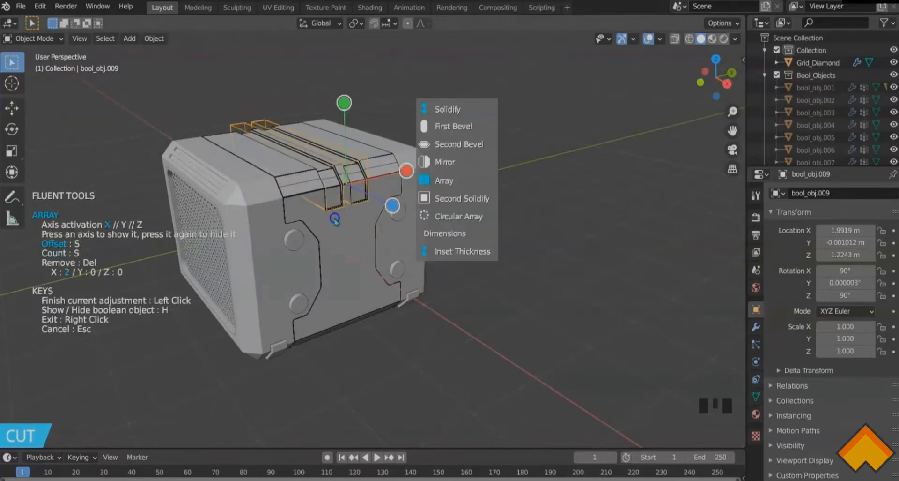
{"action": "right_click", "coordinate": [336, 223]}
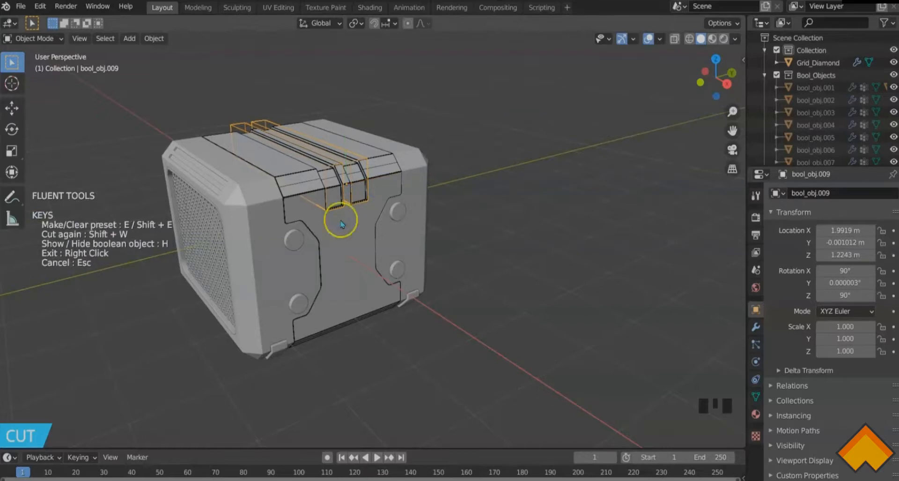
Bevel the corners of the two grooves and finish the cut
{"action": "left_click", "coordinate": [463, 201]}
{"action": "left_click", "coordinate": [518, 167]}
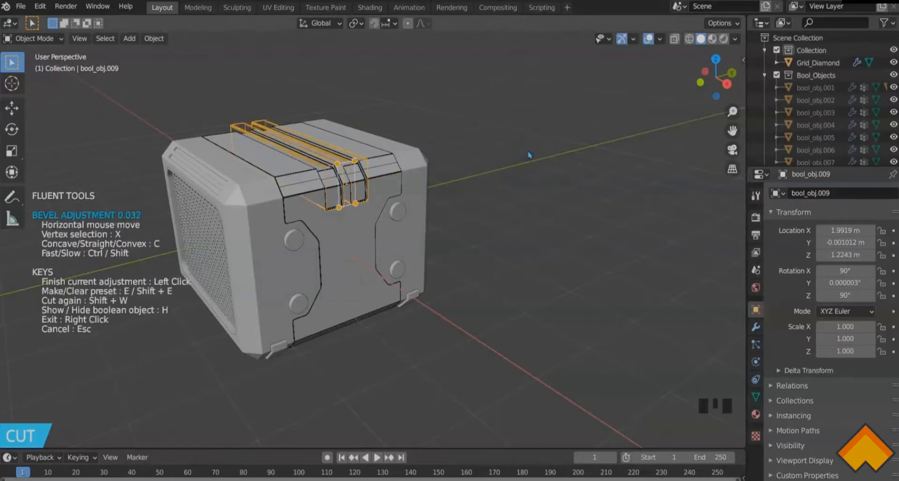
{"action": "left_click", "coordinate": [472, 191]}
{"action": "left_click", "coordinate": [518, 139]}
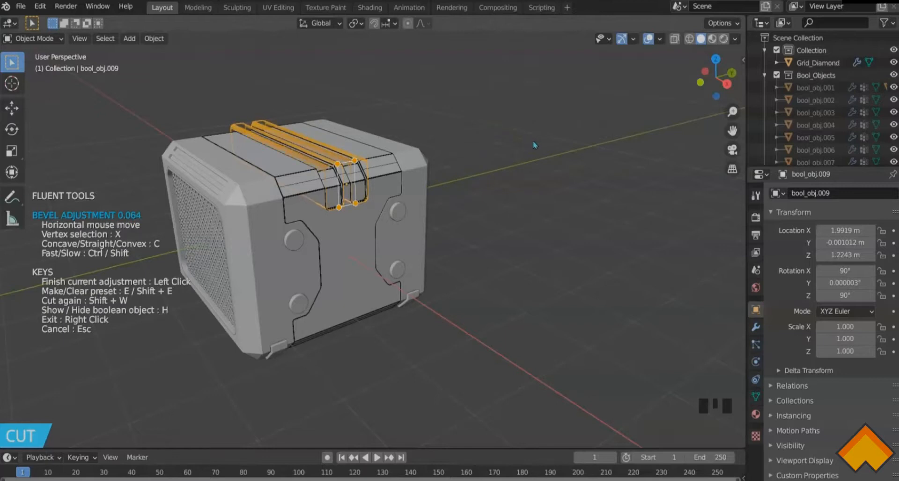
{"action": "left_click", "coordinate": [443, 221]}
{"action": "scroll", "coordinate": [328, 209], "scroll_direction": "up", "scroll_amount": 3}
{"action": "middle_click_drag", "start_coordinate": [327, 209], "coordinate": [376, 205]}
{"action": "right_click", "coordinate": [538, 229]}
Try cutting a small rectangle about 0.053 deep in the middle section's top, across the seam with the front section
{"action": "scroll", "coordinate": [538, 230], "scroll_direction": "down", "scroll_amount": 2}
{"action": "mouse_move", "coordinate": [538, 230]}
{"action": "middle_mouse_down"}
{"action": "mouse_move", "coordinate": [536, 253]}
{"action": "mouse_move", "coordinate": [521, 226]}
{"action": "middle_mouse_up"}
{"action": "middle_click_drag", "start_coordinate": [340, 251], "coordinate": [369, 261]}
{"action": "left_click", "coordinate": [342, 239]}
{"action": "key", "text": "f"}
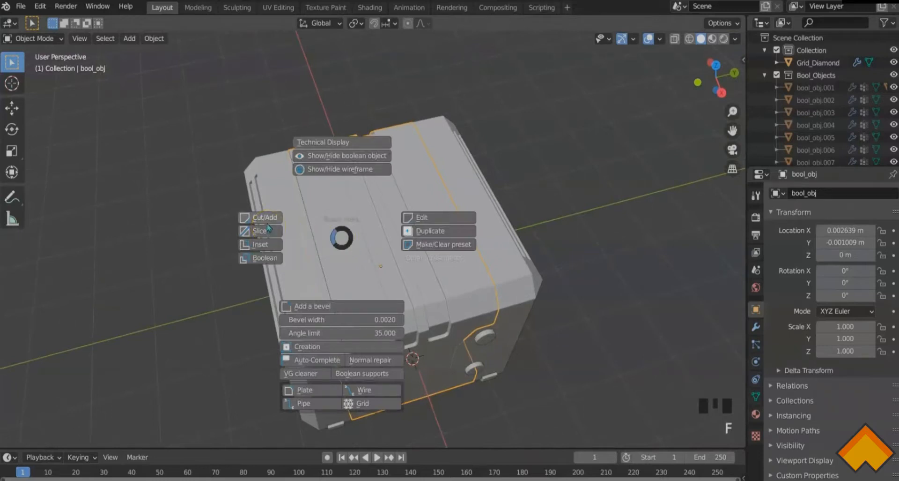
{"action": "left_click", "coordinate": [264, 217]}
{"action": "right_click", "coordinate": [317, 196]}
{"action": "middle_click_drag", "start_coordinate": [345, 235], "coordinate": [325, 241]}
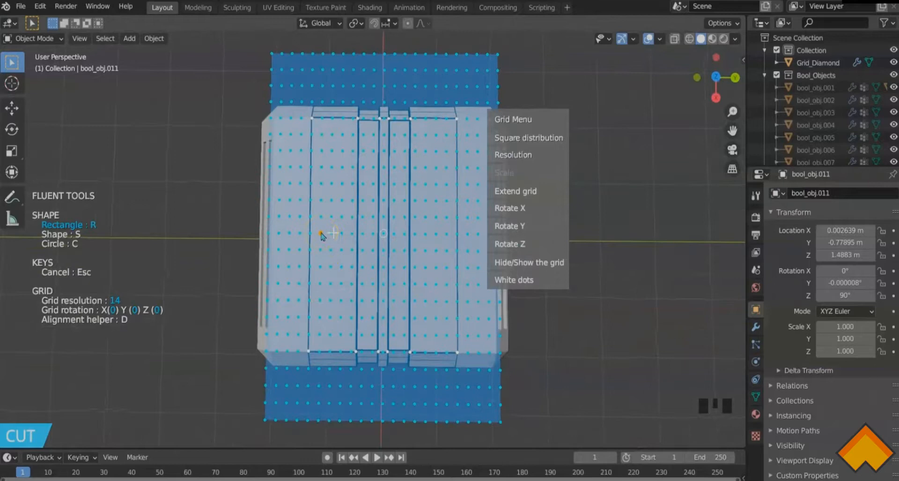
{"action": "left_click", "coordinate": [321, 232]}
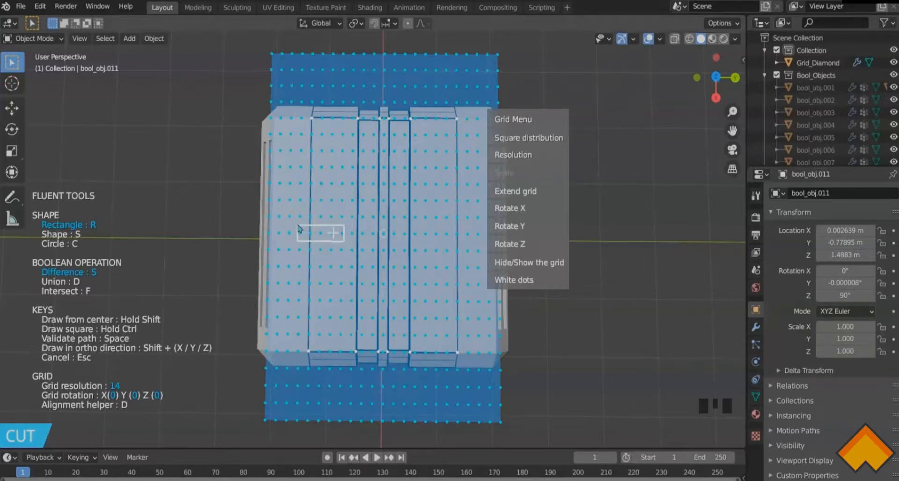
{"action": "left_click", "coordinate": [298, 229]}
{"action": "middle_click_drag", "start_coordinate": [300, 224], "coordinate": [318, 162]}
{"action": "left_click", "coordinate": [291, 173]}
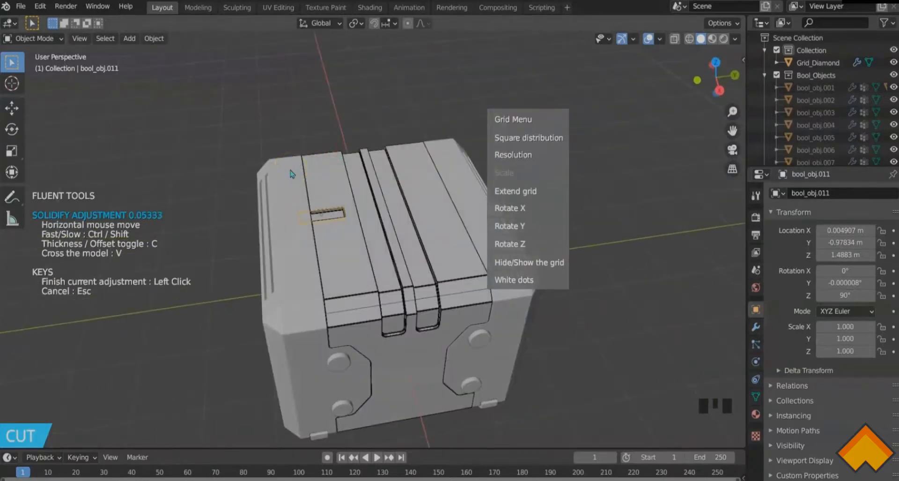
{"action": "left_click", "coordinate": [365, 240]}
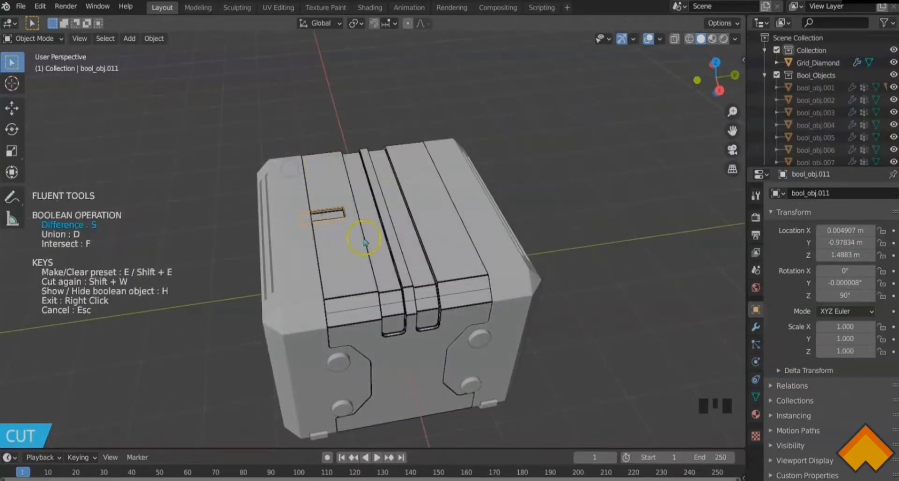
Array the rectangular slot along Y with a count of 4, spacing the copies along the seam
{"action": "left_click", "coordinate": [392, 200]}
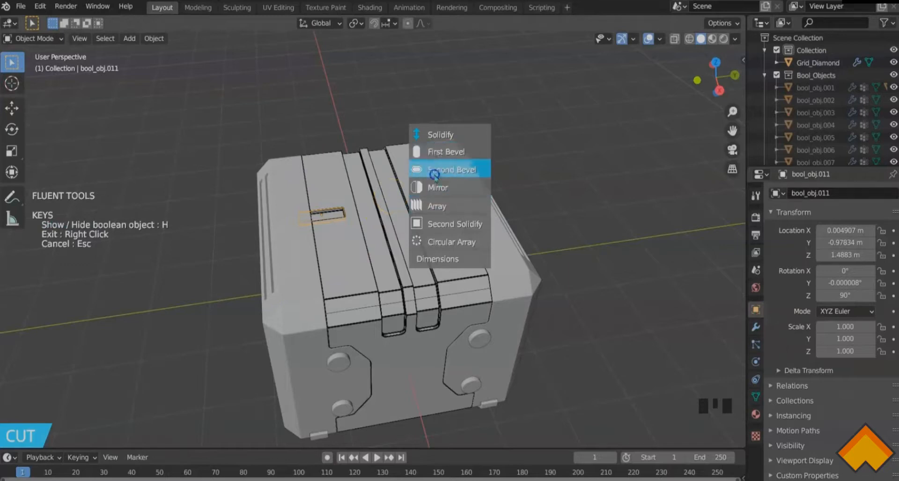
{"action": "left_click", "coordinate": [434, 206]}
{"action": "middle_click_drag", "start_coordinate": [363, 201], "coordinate": [423, 197]}
{"action": "left_click", "coordinate": [277, 221]}
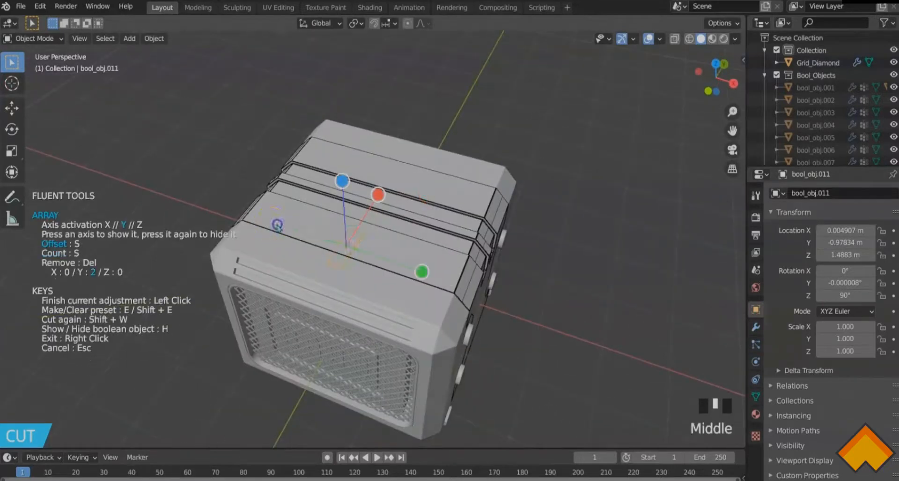
{"action": "left_click", "coordinate": [395, 222]}
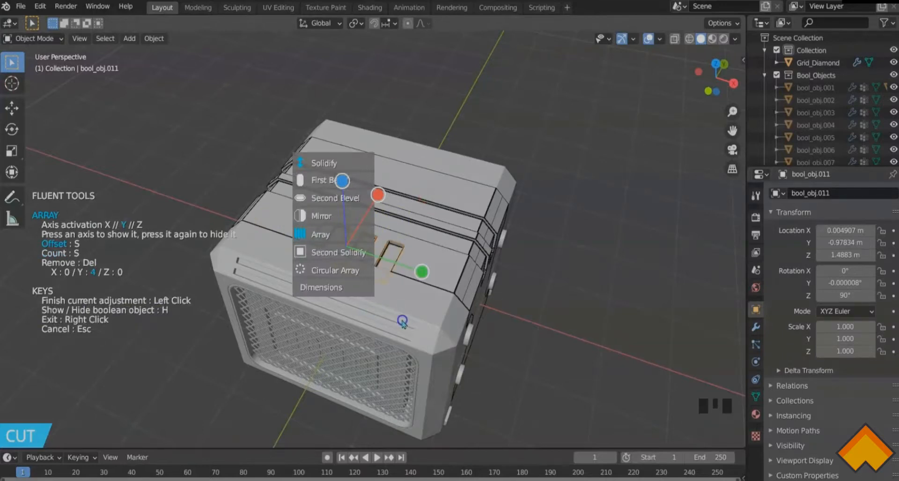
{"action": "right_click", "coordinate": [477, 341]}
{"action": "middle_click_drag", "start_coordinate": [478, 342], "coordinate": [436, 314]}
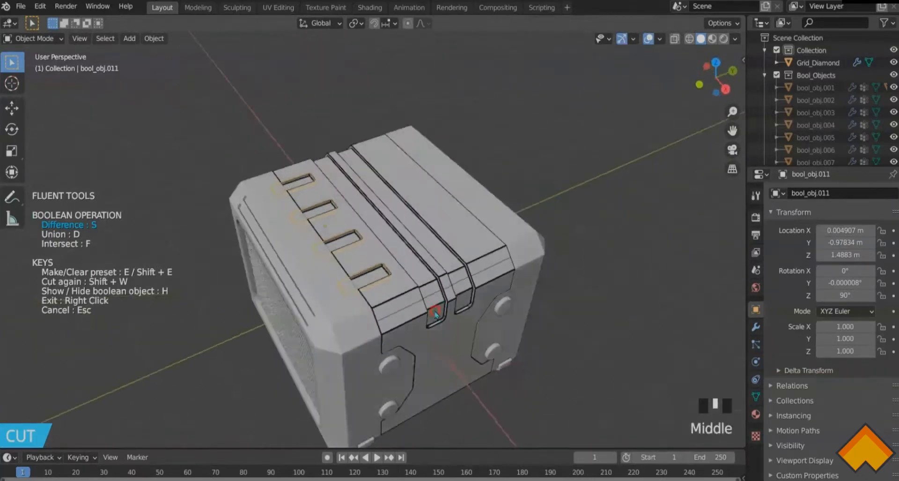
Exit the slot cut on the middle section and undo it
{"action": "right_click", "coordinate": [577, 224]}
{"action": "middle_click_drag", "start_coordinate": [566, 271], "coordinate": [547, 264]}
{"action": "key", "text": "ctrl+z"}
Start a cut on the front section's top and draw a small, shallow rectangle across the seam with the middle section
{"action": "middle_click_drag", "start_coordinate": [291, 195], "coordinate": [381, 231]}
{"action": "key", "text": "f"}
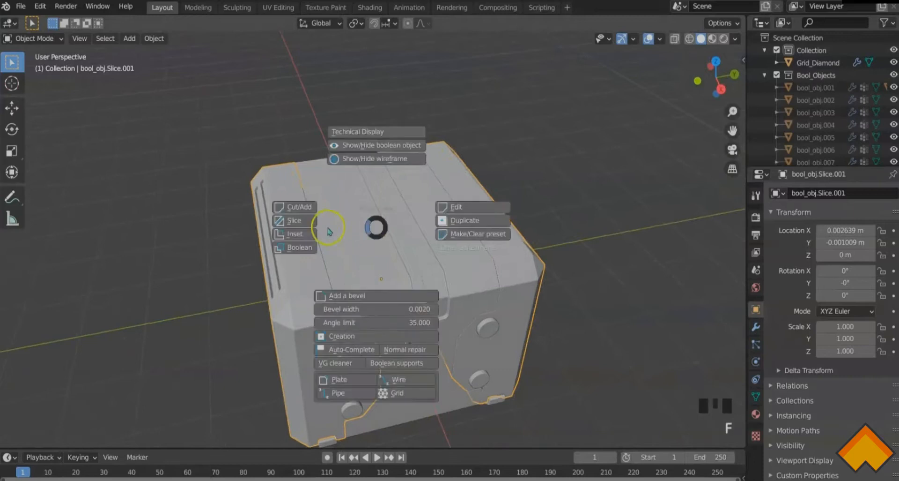
{"action": "left_click", "coordinate": [299, 203]}
{"action": "scroll", "coordinate": [297, 196], "scroll_direction": "up", "scroll_amount": 3}
{"action": "right_click", "coordinate": [298, 195]}
{"action": "middle_click_drag", "start_coordinate": [298, 195], "coordinate": [270, 251]}
{"action": "left_click", "coordinate": [269, 252]}
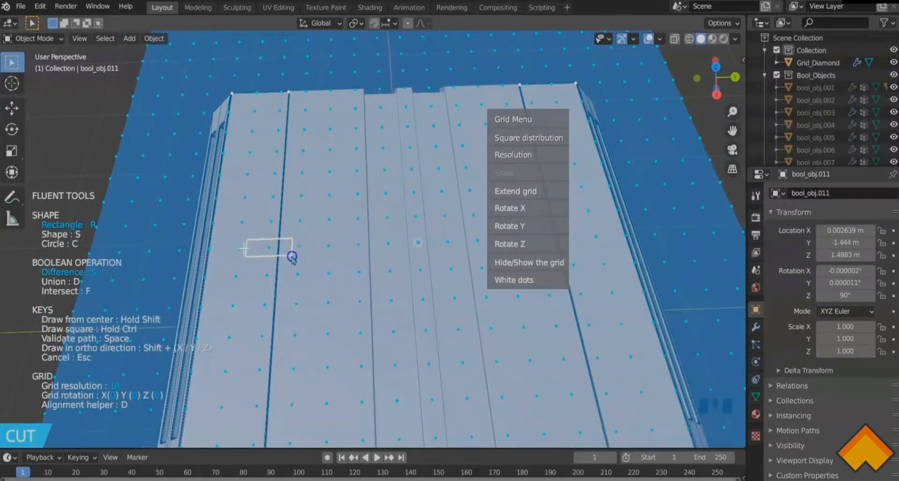
{"action": "left_click", "coordinate": [292, 257]}
{"action": "left_click", "coordinate": [285, 255]}
{"action": "middle_click_drag", "start_coordinate": [285, 255], "coordinate": [364, 259]}
Array the slot along Y with a count of 3 and spread the copies evenly along the seam
{"action": "left_click", "coordinate": [411, 271]}
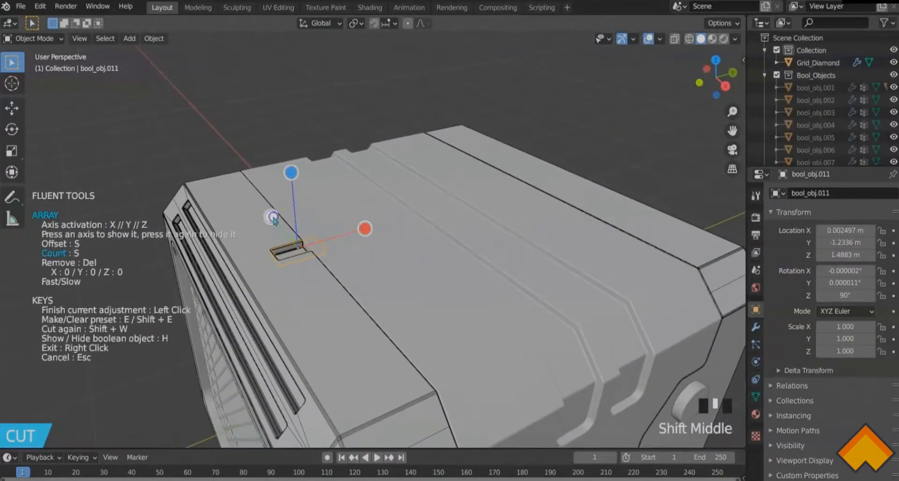
{"action": "key", "text": "y"}
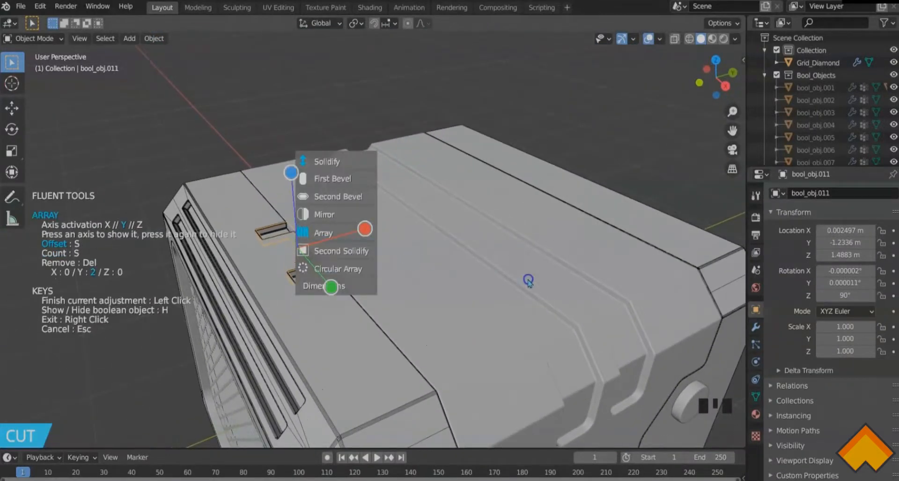
{"action": "scroll", "coordinate": [604, 280], "scroll_direction": "up", "scroll_amount": 1}
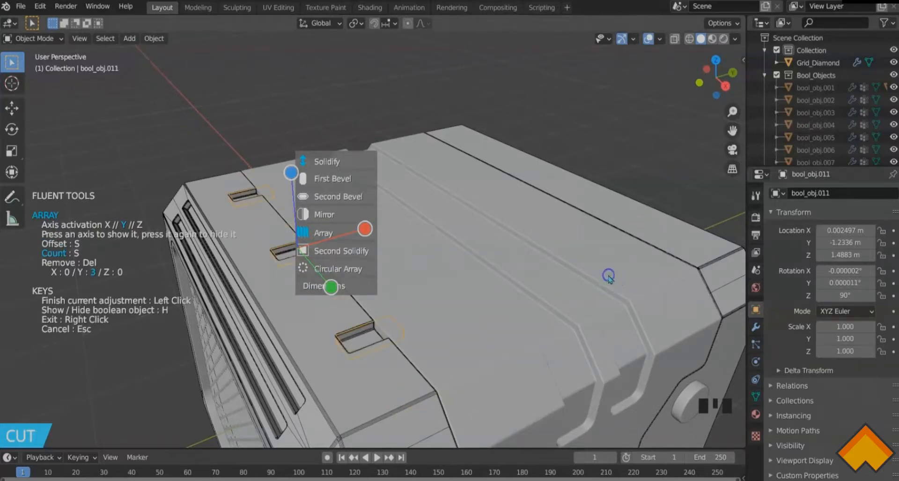
{"action": "left_click", "coordinate": [608, 275]}
Add a small first bevel to the corners of the three seam slots
{"action": "left_click", "coordinate": [527, 254]}
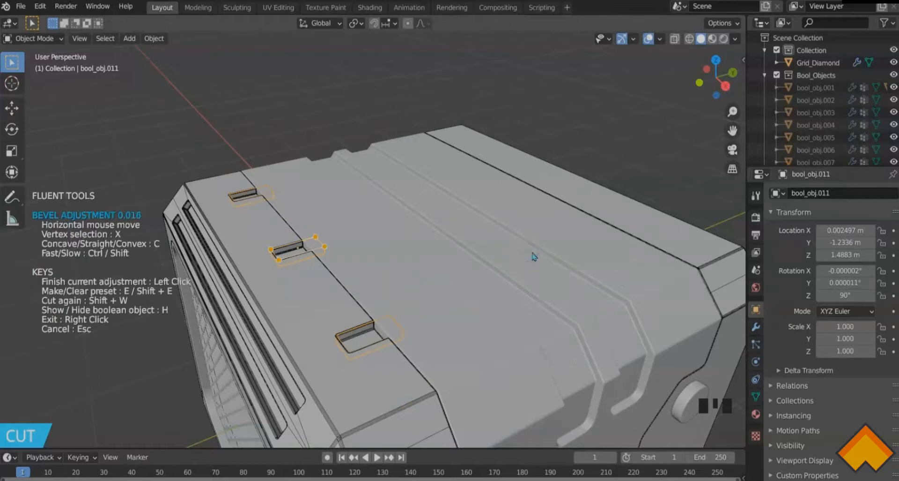
{"action": "scroll", "coordinate": [534, 253], "scroll_direction": "down", "scroll_amount": 3}
{"action": "middle_click_drag", "start_coordinate": [534, 253], "coordinate": [426, 264]}
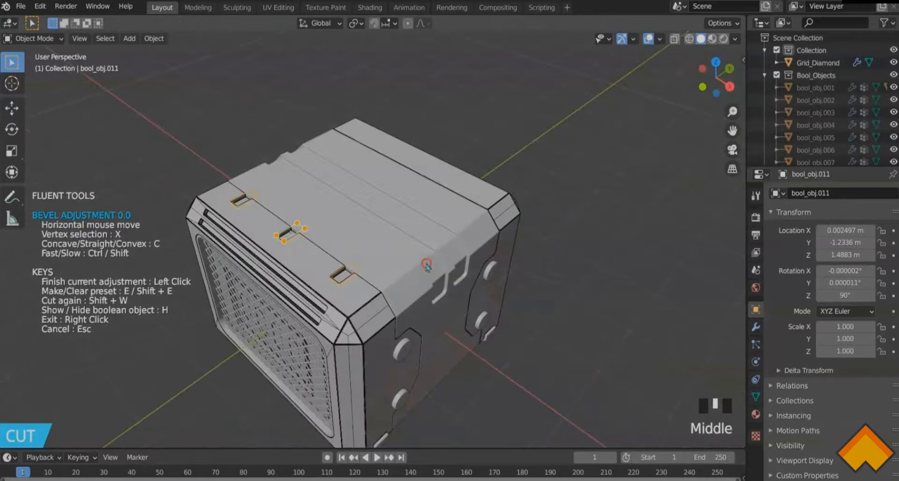
{"action": "left_click", "coordinate": [459, 237]}
Mirror the three slots to the opposite end section, finish the cut and deselect everything
{"action": "middle_click_drag", "start_coordinate": [459, 238], "coordinate": [424, 227]}
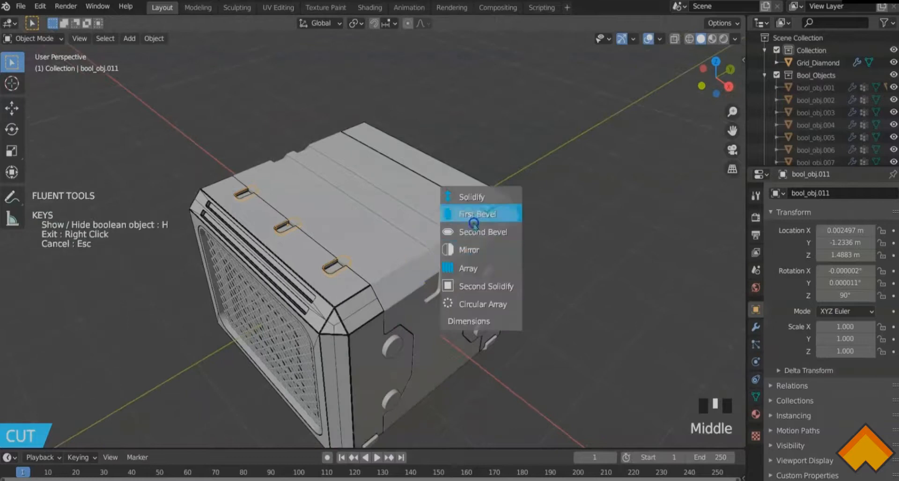
{"action": "left_click", "coordinate": [474, 254]}
{"action": "left_click", "coordinate": [536, 225]}
{"action": "right_click", "coordinate": [537, 226]}
{"action": "right_click", "coordinate": [527, 258]}
{"action": "left_click", "coordinate": [598, 252]}
Try placing a straight pipe lengthwise on the middle section's top beside the front seam with the Fluent Pipe tool
{"action": "middle_click_drag", "start_coordinate": [560, 263], "coordinate": [284, 190]}
{"action": "scroll", "coordinate": [523, 276], "scroll_direction": "up", "scroll_amount": 2}
{"action": "key", "text": "f"}
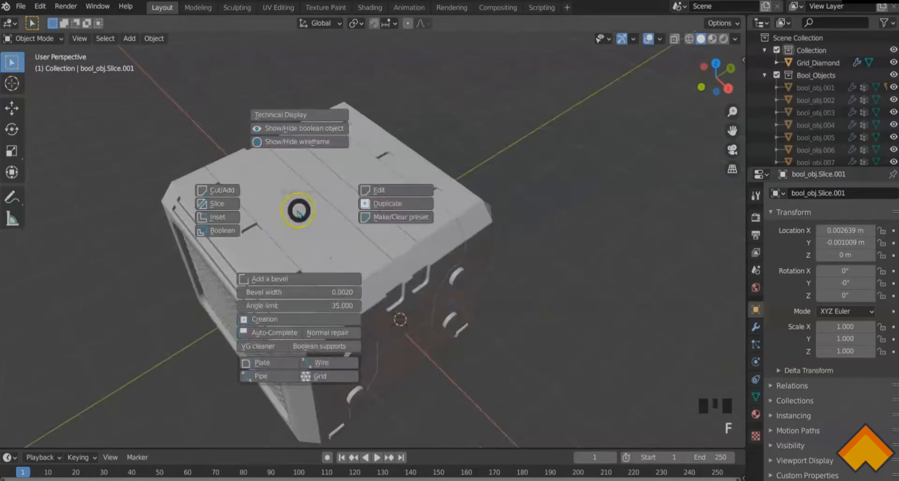
{"action": "left_click", "coordinate": [262, 376]}
{"action": "middle_click_drag", "start_coordinate": [262, 376], "coordinate": [330, 315]}
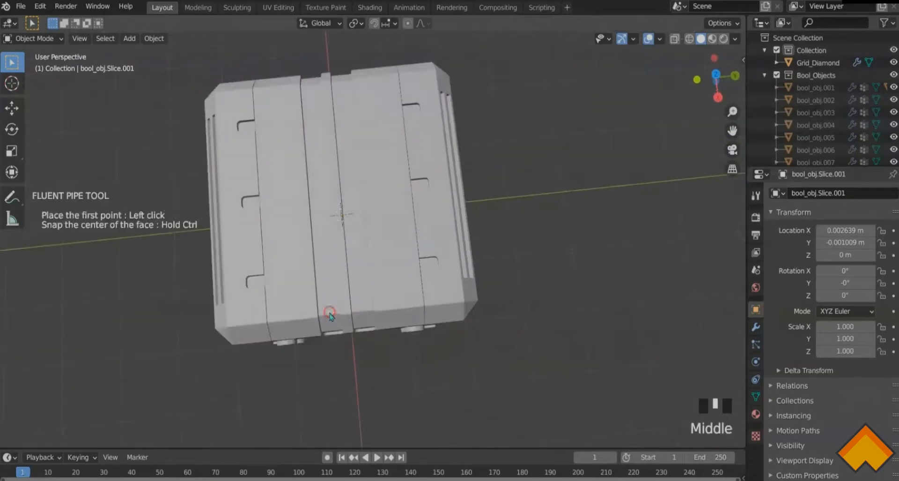
{"action": "middle_click_drag", "start_coordinate": [340, 255], "coordinate": [458, 281]}
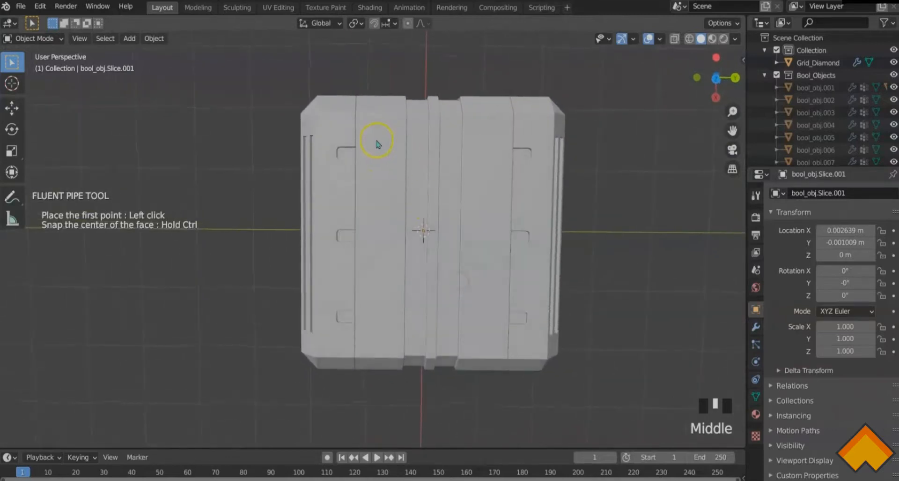
{"action": "left_click", "coordinate": [380, 131]}
{"action": "left_click", "coordinate": [379, 346]}
{"action": "middle_click_drag", "start_coordinate": [375, 342], "coordinate": [413, 218]}
{"action": "left_click_drag", "start_coordinate": [412, 217], "coordinate": [471, 144]}
{"action": "mouse_move", "coordinate": [525, 142]}
{"action": "left_mouse_down"}
{"action": "mouse_move", "coordinate": [506, 147]}
{"action": "mouse_move", "coordinate": [521, 147]}
{"action": "left_mouse_up"}
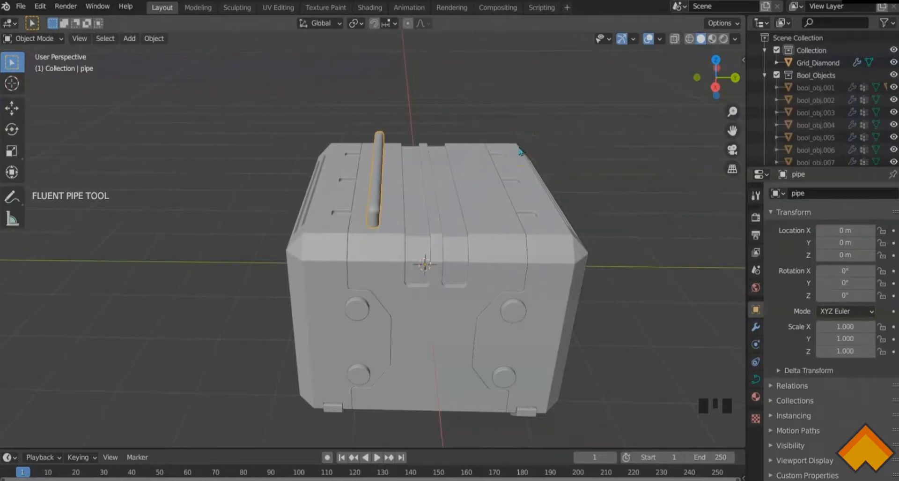
{"action": "left_click", "coordinate": [519, 148]}
{"action": "mouse_move", "coordinate": [469, 197]}
{"action": "left_mouse_down"}
{"action": "mouse_move", "coordinate": [501, 216]}
{"action": "mouse_move", "coordinate": [458, 201]}
{"action": "left_mouse_up"}
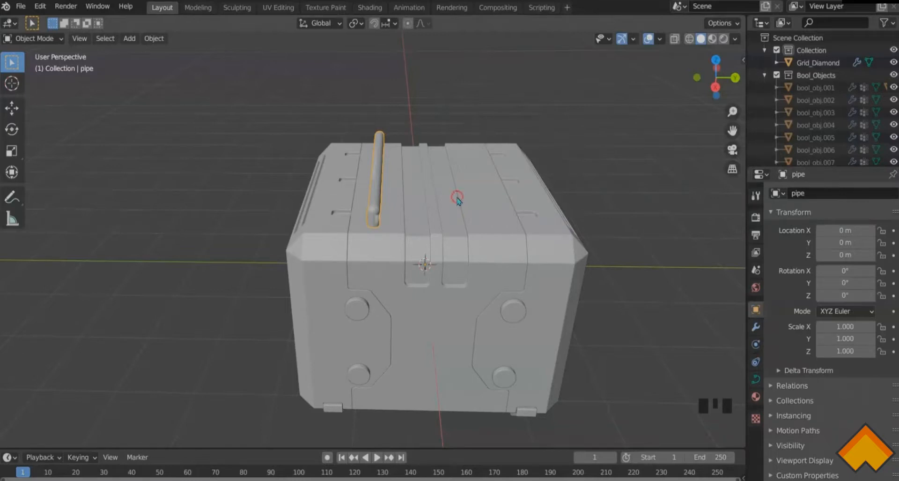
Select the pipe on the middle section's top and delete it
{"action": "left_click", "coordinate": [377, 194]}
{"action": "left_click", "coordinate": [377, 194]}
{"action": "key", "text": "x"}
{"action": "left_click", "coordinate": [377, 194]}
Add a mesh cylinder, raise it above the box and scale it down to about 0.12
{"action": "middle_click_drag", "start_coordinate": [378, 194], "coordinate": [458, 231]}
{"action": "middle_click_drag", "start_coordinate": [443, 178], "coordinate": [422, 307]}
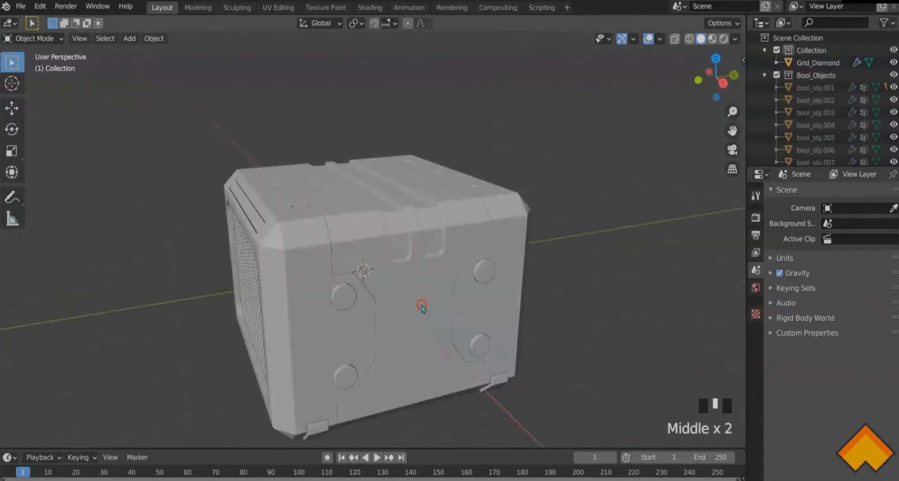
{"action": "key", "text": "shift+a"}
{"action": "mouse_move", "coordinate": [375, 245]}
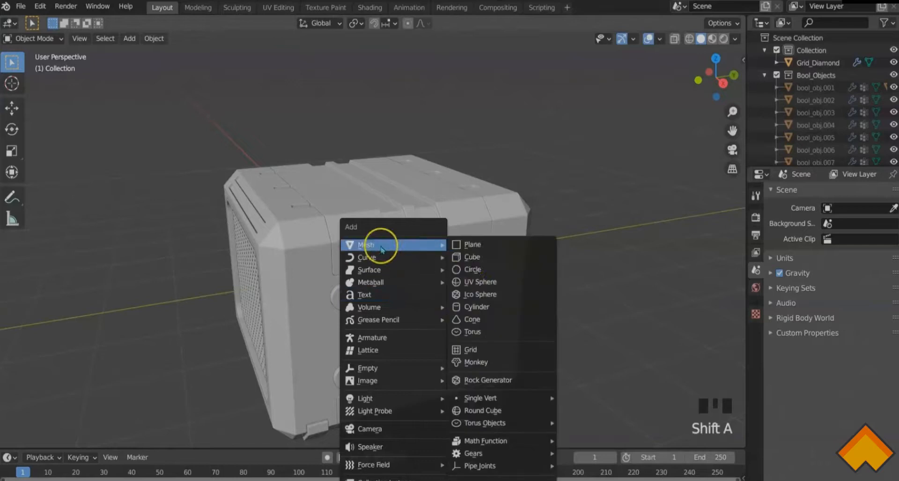
{"action": "left_click", "coordinate": [476, 307]}
{"action": "key", "text": "g"}
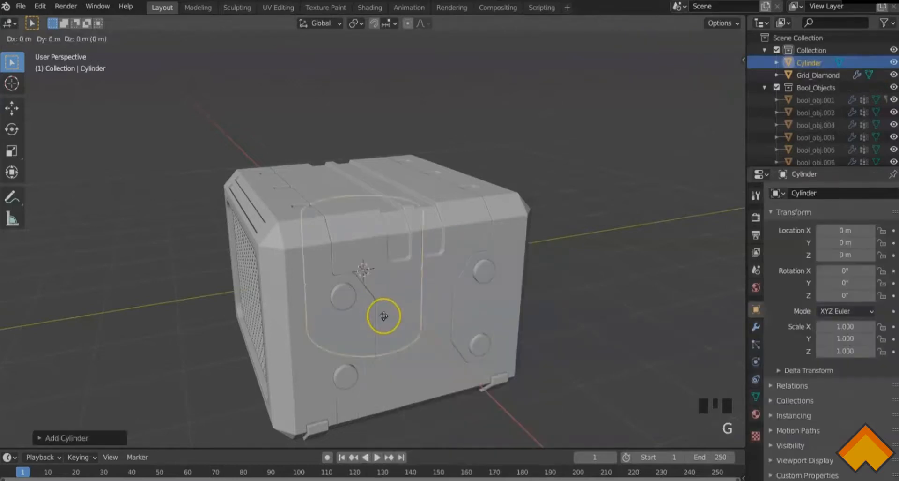
{"action": "key", "text": "z"}
{"action": "left_click", "coordinate": [383, 155]}
{"action": "key", "text": "s"}
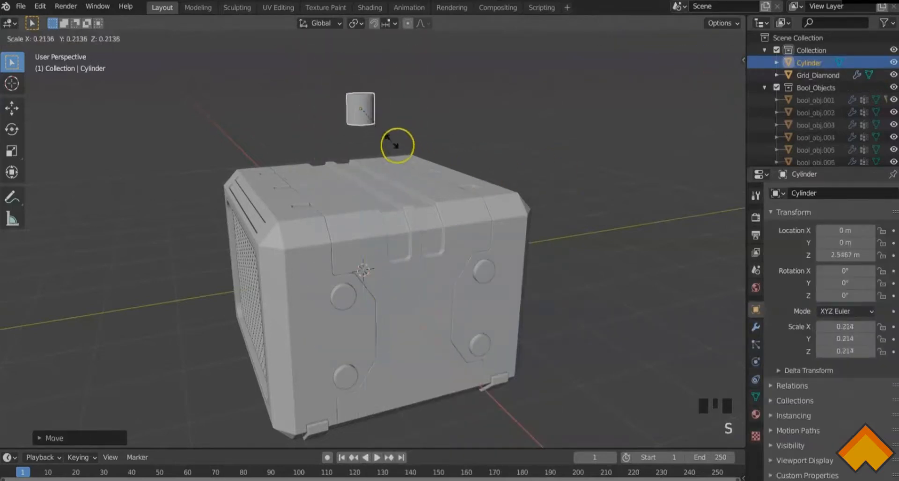
{"action": "left_click", "coordinate": [371, 137]}
Position the cylinder on the middle section's top at about X -1.37 m, Y -0.76 m and Z 1.58 m
{"action": "middle_click_drag", "start_coordinate": [372, 136], "coordinate": [343, 206]}
{"action": "key", "text": "KP_7"}
{"action": "key", "text": "g"}
{"action": "key", "text": "x"}
{"action": "left_click", "coordinate": [307, 257]}
{"action": "key", "text": "g"}
{"action": "key", "text": "y"}
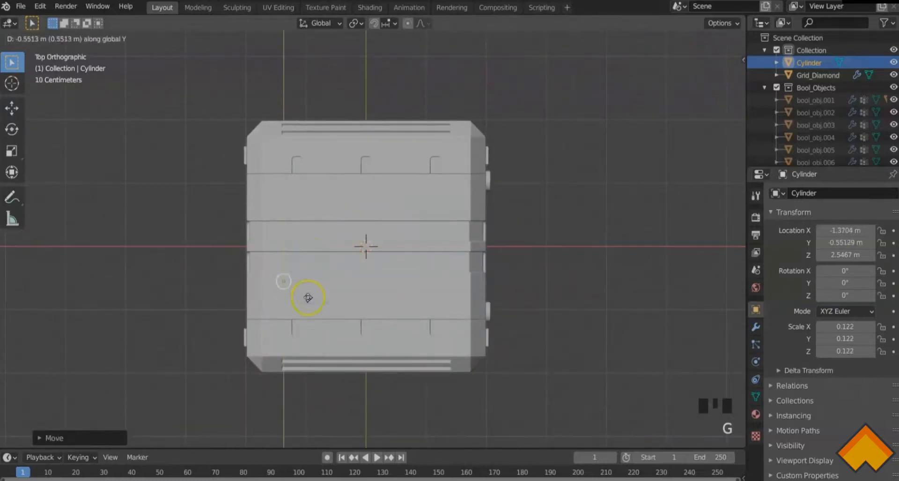
{"action": "left_click", "coordinate": [308, 306]}
{"action": "middle_click_drag", "start_coordinate": [309, 306], "coordinate": [328, 259]}
{"action": "key", "text": "g"}
{"action": "key", "text": "z"}
{"action": "left_click", "coordinate": [321, 245]}
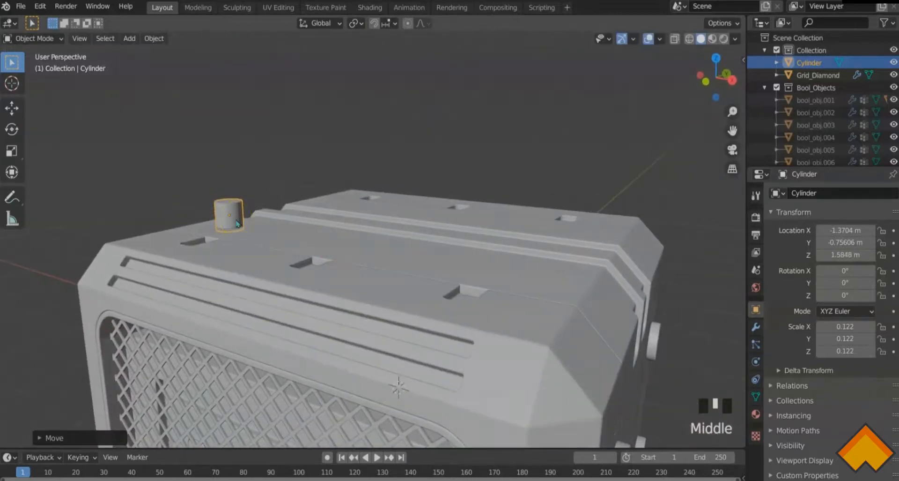
Shade the cylinder smooth and enable Auto Smooth at 30°
{"action": "right_click", "coordinate": [238, 224]}
{"action": "right_click", "coordinate": [237, 224]}
{"action": "left_click", "coordinate": [756, 396]}
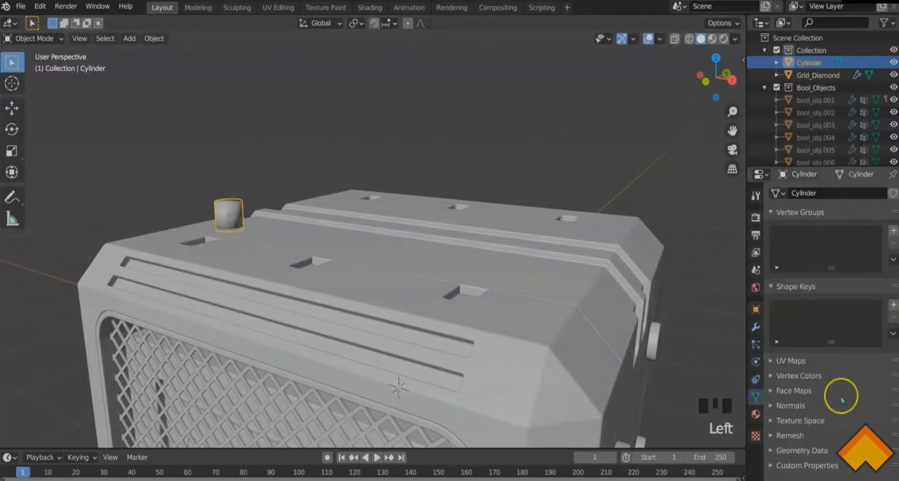
{"action": "left_click", "coordinate": [774, 406]}
{"action": "left_click", "coordinate": [820, 424]}
Select the cylinder's top face in Edit Mode and lower it slightly along Z
{"action": "middle_click_drag", "start_coordinate": [416, 256], "coordinate": [288, 292]}
{"action": "key", "text": "Tab"}
{"action": "left_click", "coordinate": [269, 301]}
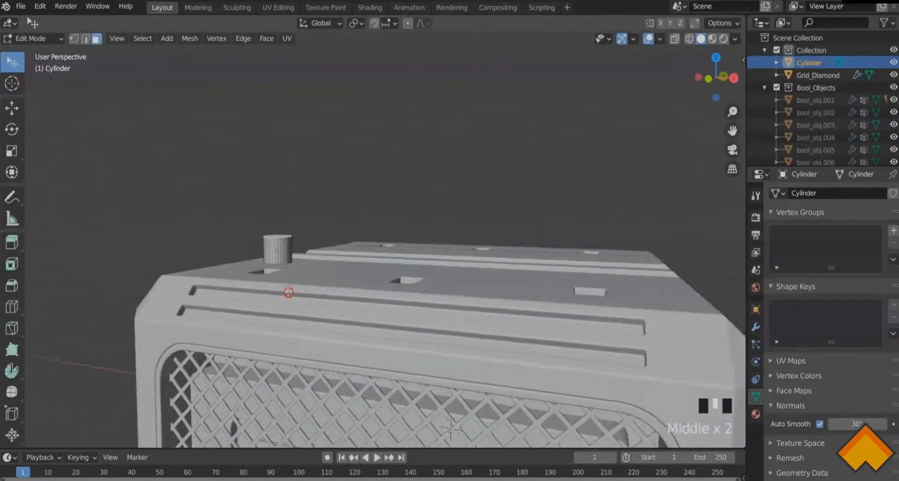
{"action": "key", "text": "KP_3"}
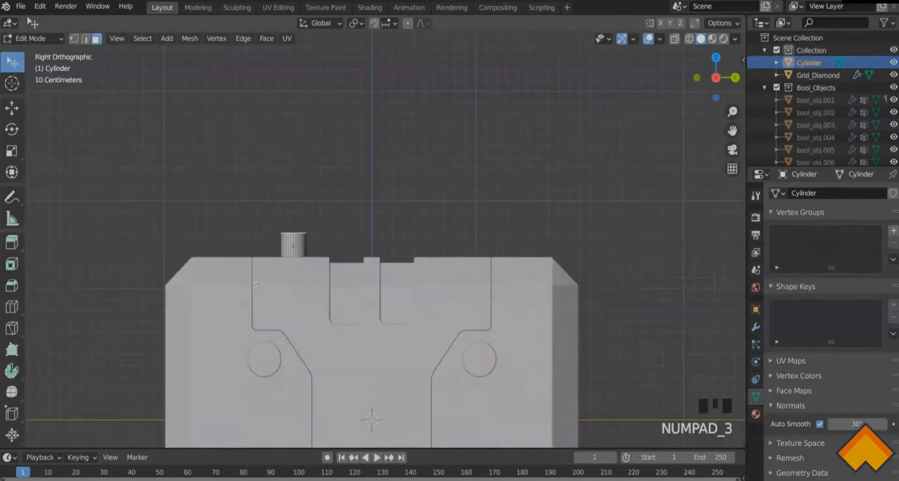
{"action": "key", "text": "KP_1"}
{"action": "scroll", "coordinate": [313, 241], "scroll_direction": "up", "scroll_amount": 3}
{"action": "middle_click_drag", "start_coordinate": [313, 241], "coordinate": [209, 238], "text": "shift"}
{"action": "left_click", "coordinate": [12, 370]}
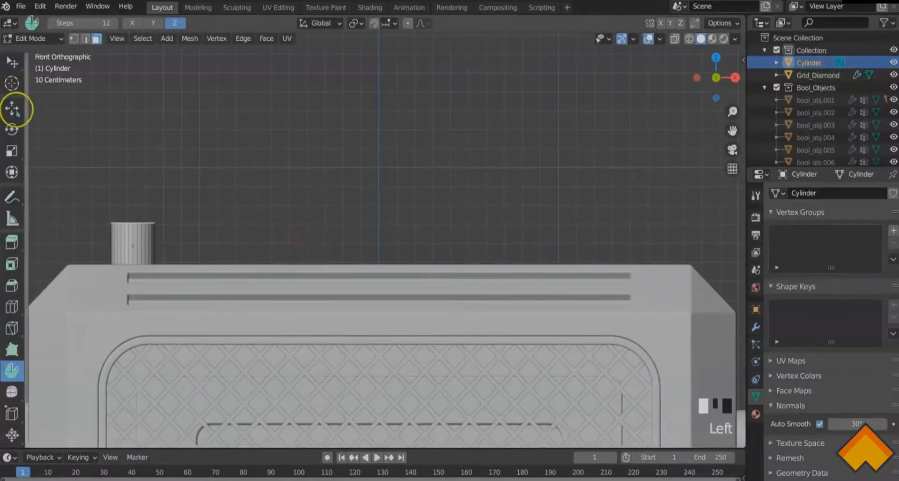
{"action": "left_click", "coordinate": [12, 83]}
{"action": "scroll", "coordinate": [122, 216], "scroll_direction": "up", "scroll_amount": 2}
{"action": "middle_click_drag", "start_coordinate": [114, 223], "coordinate": [198, 226], "text": "shift"}
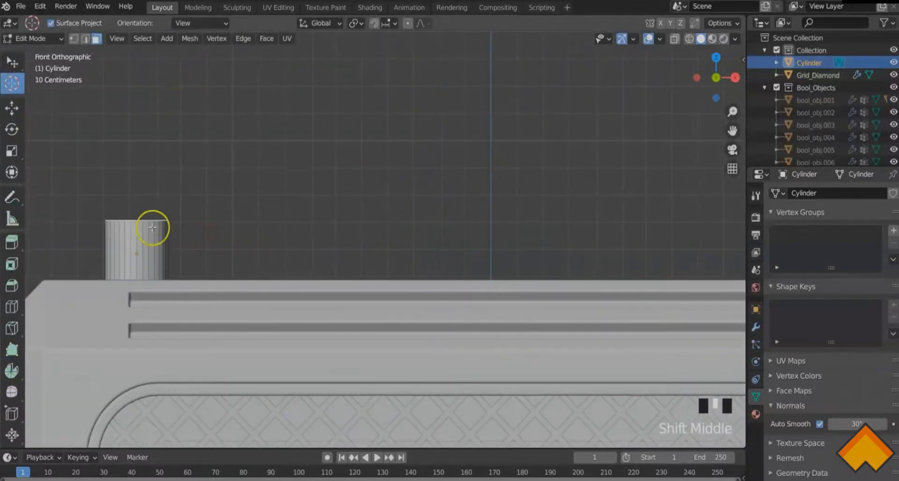
{"action": "scroll", "coordinate": [159, 220], "scroll_direction": "up", "scroll_amount": 1}
{"action": "key", "text": "g"}
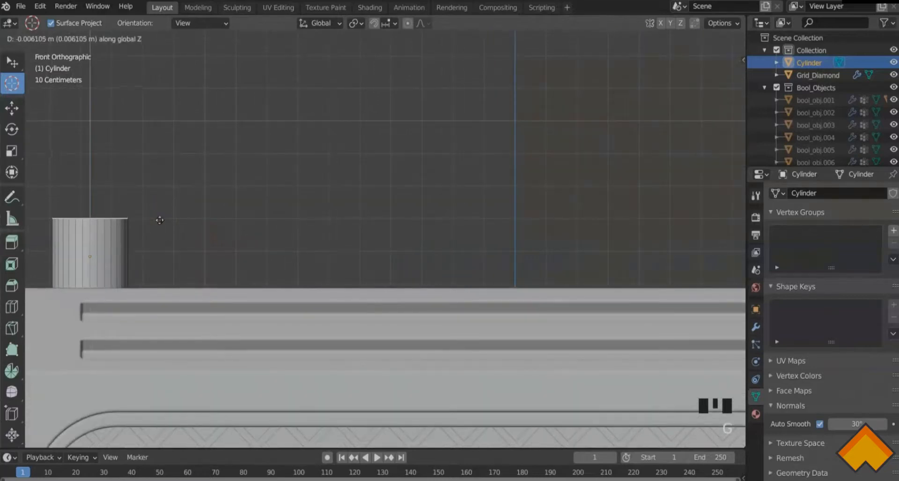
{"action": "left_click", "coordinate": [159, 220]}
Place the 3D cursor just beside the cylinder's top edge, on the inner side, as the bend's pivot
{"action": "left_click", "coordinate": [11, 370]}
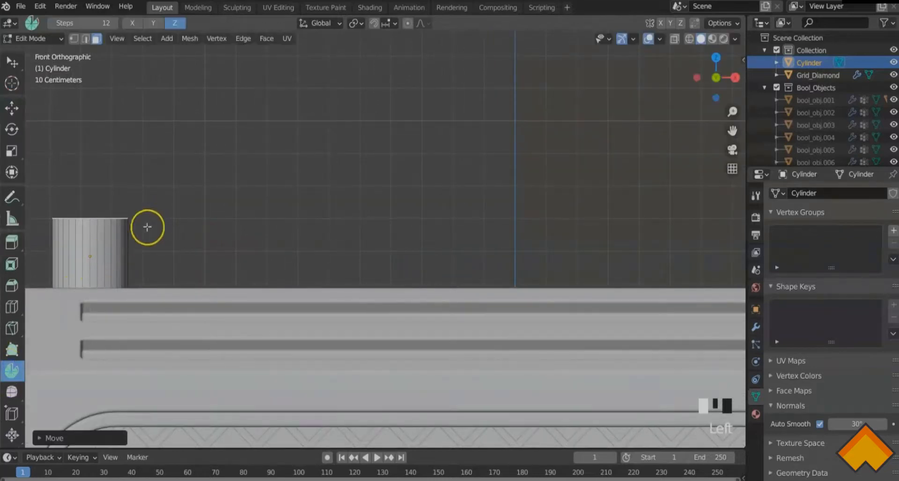
{"action": "left_click", "coordinate": [128, 219]}
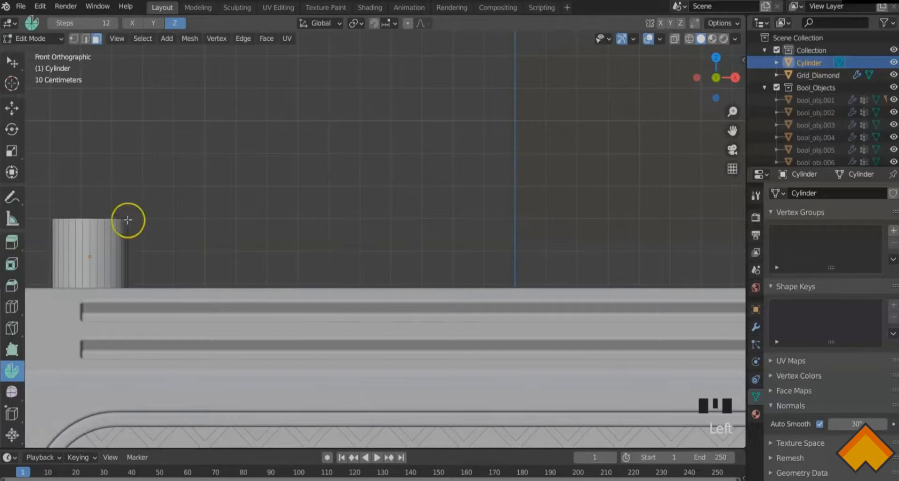
{"action": "left_click", "coordinate": [11, 83]}
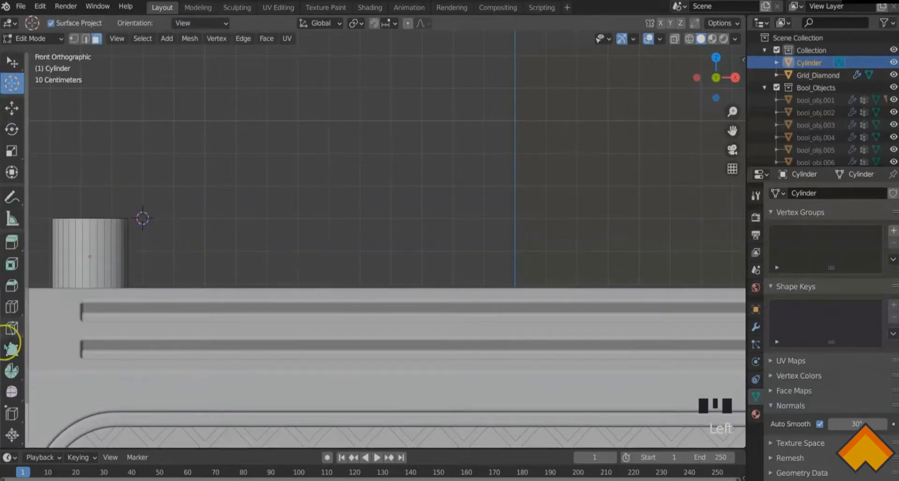
{"action": "left_click", "coordinate": [12, 370]}
Reselect the cylinder's top face and spin it 90° around the Y axis in 12 steps to form an elbow
{"action": "middle_click_drag", "start_coordinate": [52, 310], "coordinate": [86, 307]}
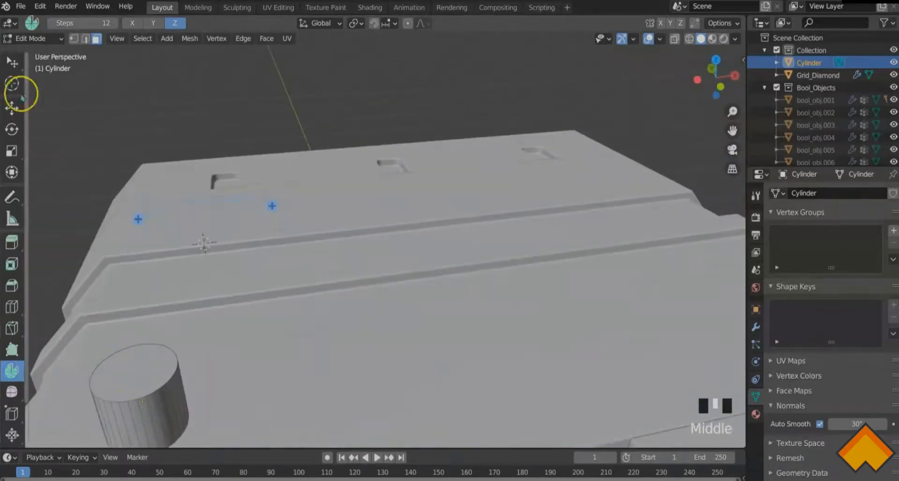
{"action": "left_click", "coordinate": [12, 62]}
{"action": "left_click", "coordinate": [97, 333]}
{"action": "left_click", "coordinate": [11, 370]}
{"action": "middle_click_drag", "start_coordinate": [19, 356], "coordinate": [130, 309]}
{"action": "key", "text": "KP_1"}
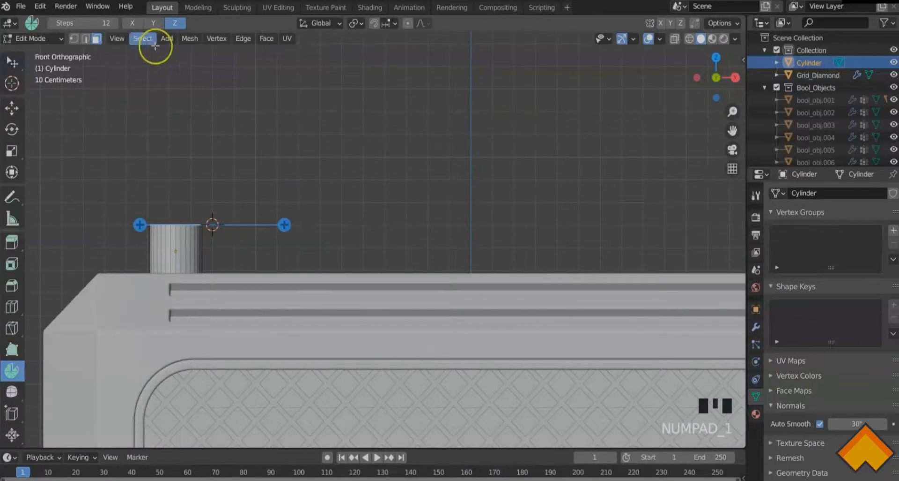
{"action": "left_click", "coordinate": [153, 23]}
{"action": "left_click_drag", "start_coordinate": [284, 149], "coordinate": [285, 300]}
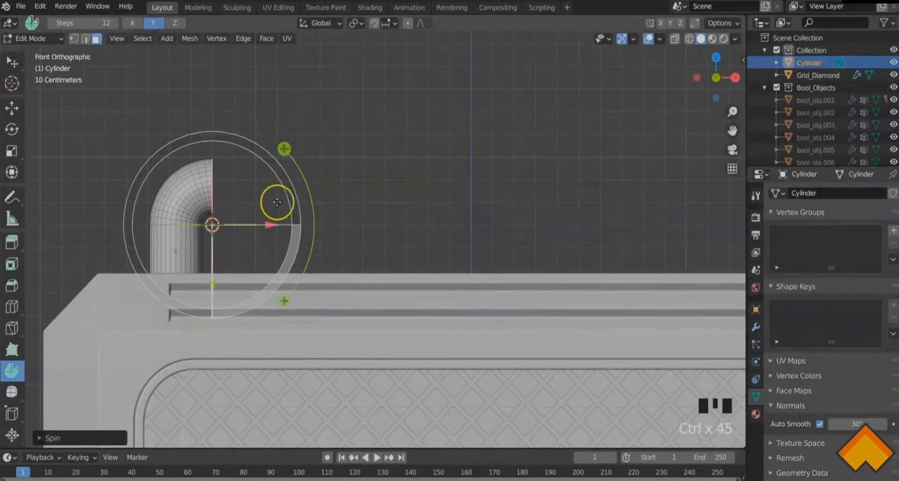
Extrude the elbow's end face horizontally across the box's top to form the handle's long bar
{"action": "middle_click_drag", "start_coordinate": [301, 228], "coordinate": [242, 232], "text": "shift"}
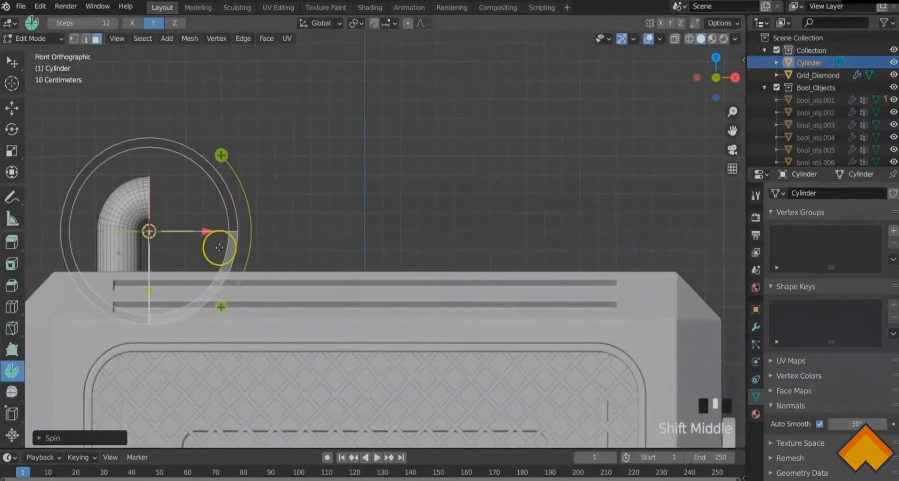
{"action": "key", "text": "e"}
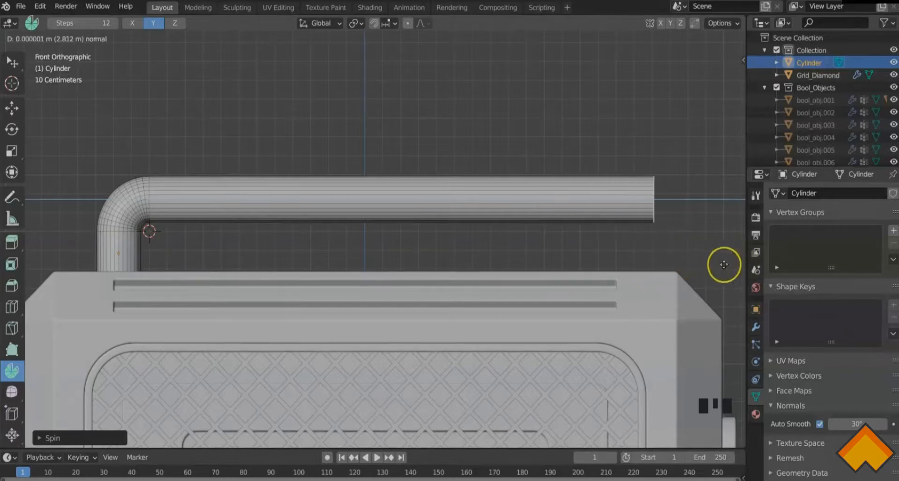
{"action": "left_click", "coordinate": [650, 259]}
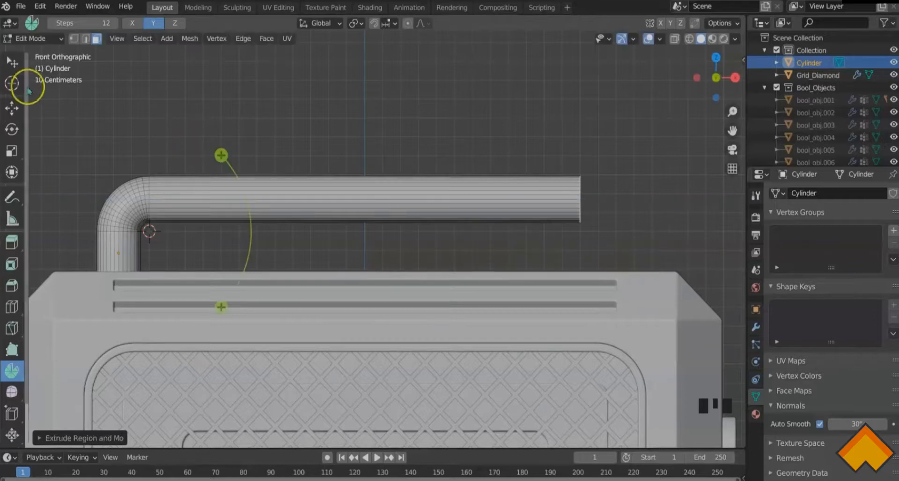
Place the 3D cursor just below the bar's free end and spin the end face 90° downward around Y
{"action": "left_click", "coordinate": [14, 83]}
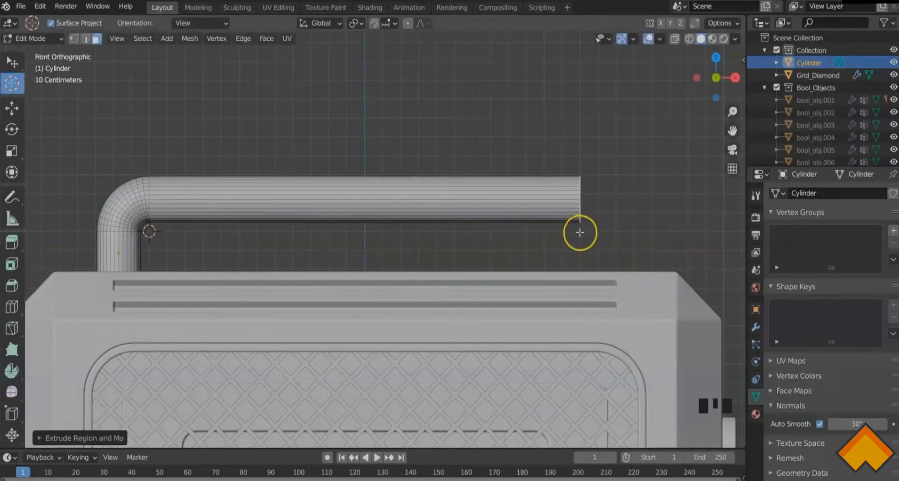
{"action": "left_click", "coordinate": [11, 370]}
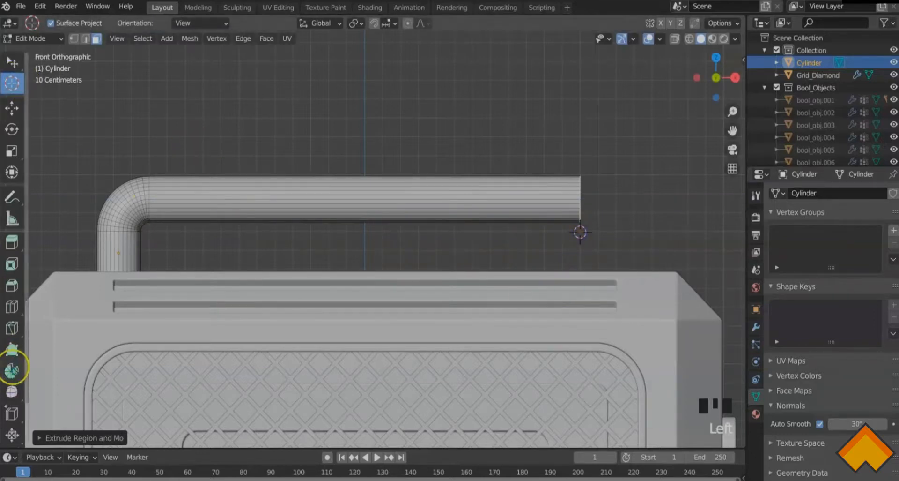
{"action": "left_click_drag", "start_coordinate": [653, 171], "coordinate": [649, 305]}
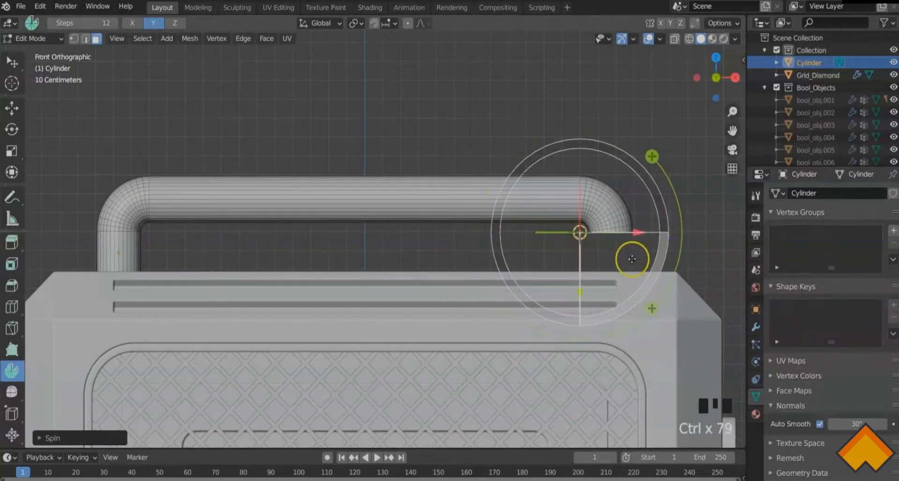
Isolate the handle, extrude the second elbow's end down about 0.23 m level with the first leg, and return to Object Mode
{"action": "key", "text": "KP_Divide"}
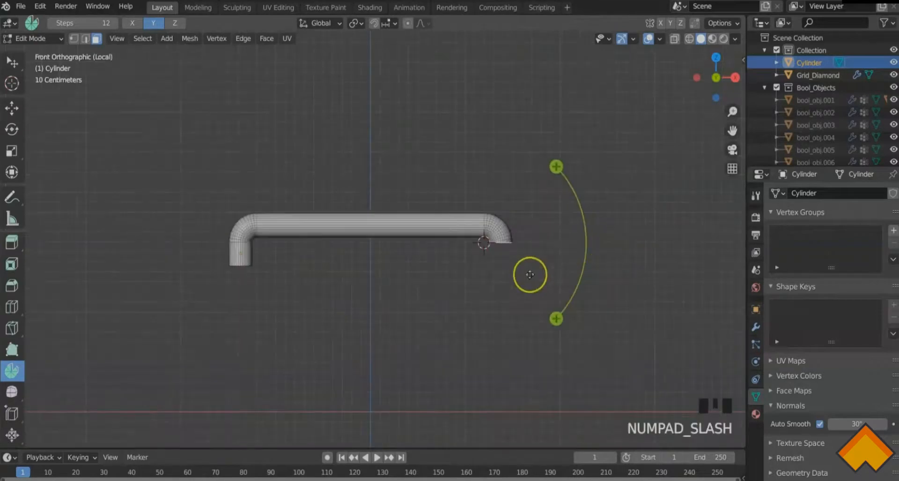
{"action": "scroll", "coordinate": [520, 281], "scroll_direction": "up", "scroll_amount": 5}
{"action": "scroll", "coordinate": [508, 290], "scroll_direction": "down", "scroll_amount": 1}
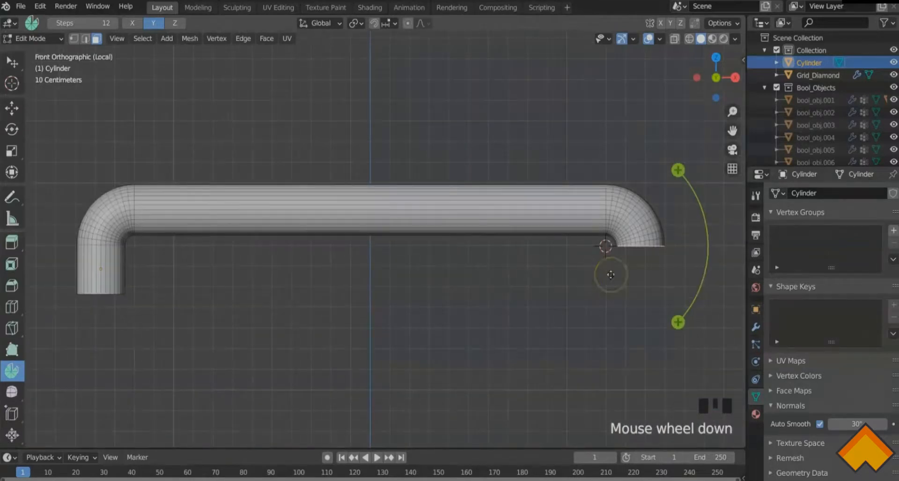
{"action": "key", "text": "e"}
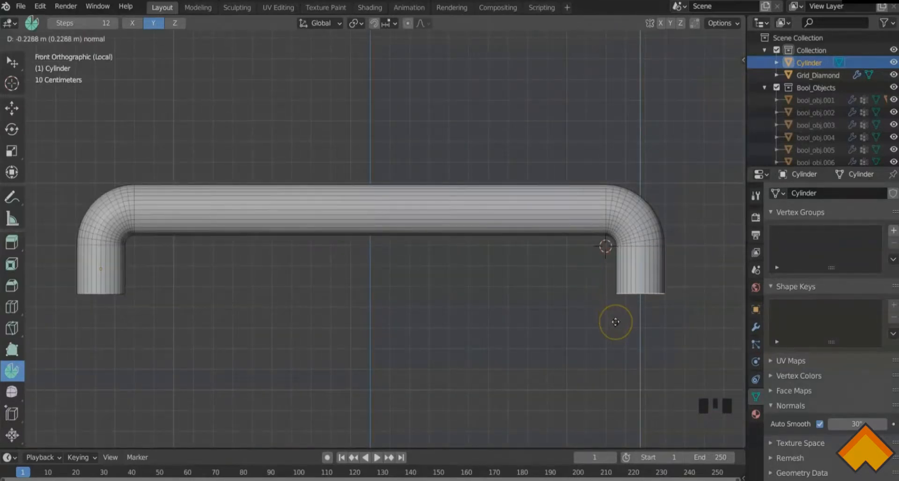
{"action": "left_click", "coordinate": [615, 322]}
{"action": "key", "text": "KP_Divide"}
{"action": "middle_click_drag", "start_coordinate": [615, 319], "coordinate": [255, 269]}
{"action": "key", "text": "KP_1"}
{"action": "key", "text": "KP_3"}
{"action": "key", "text": "KP_1"}
{"action": "middle_click_drag", "start_coordinate": [211, 296], "coordinate": [410, 285]}
{"action": "key", "text": "Tab"}
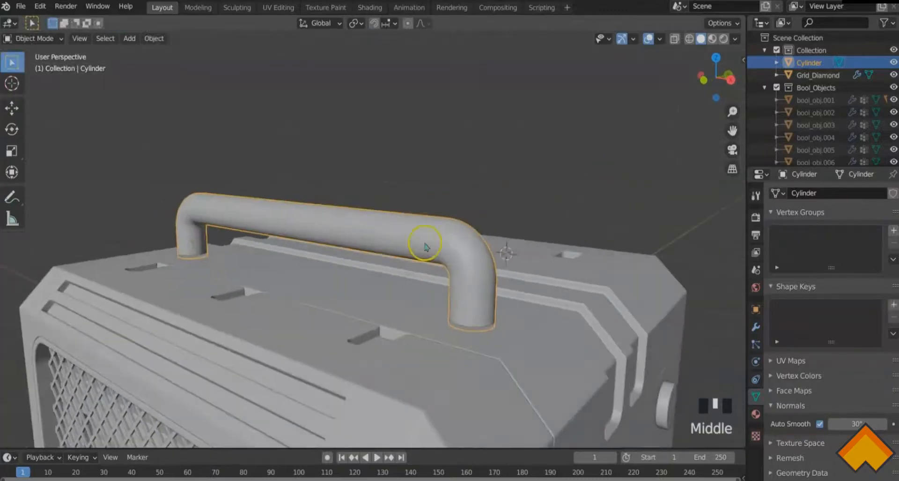
Add a Mirror modifier to the handle with only the Y axis enabled
{"action": "scroll", "coordinate": [425, 246], "scroll_direction": "down", "scroll_amount": 5}
{"action": "middle_click_drag", "start_coordinate": [426, 246], "coordinate": [382, 259]}
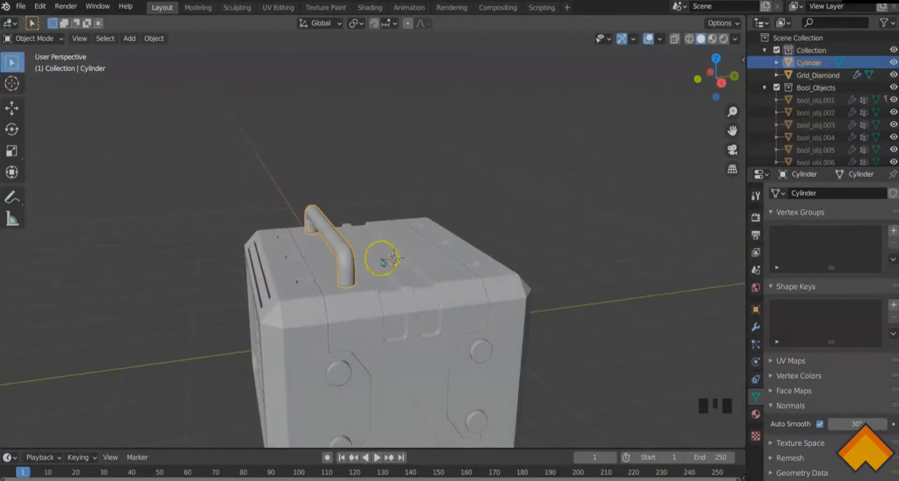
{"action": "left_click", "coordinate": [756, 326]}
{"action": "left_click", "coordinate": [796, 221]}
{"action": "left_click", "coordinate": [671, 313]}
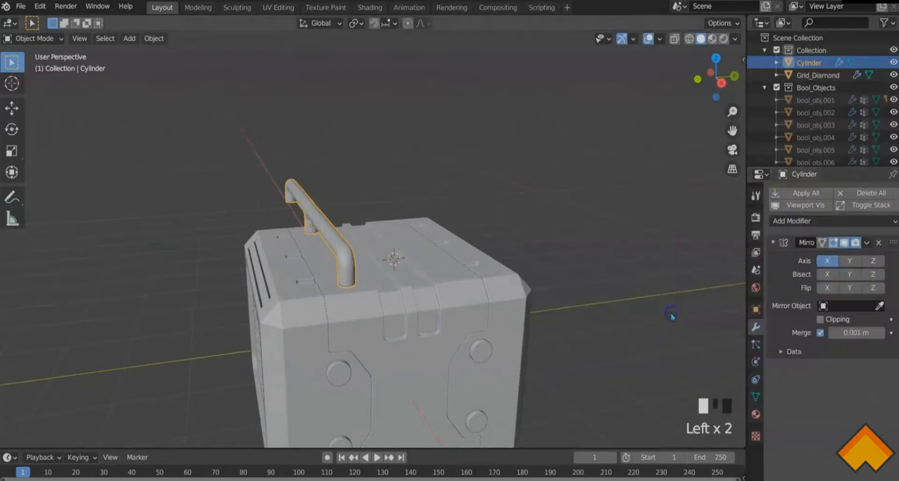
{"action": "left_click", "coordinate": [849, 261]}
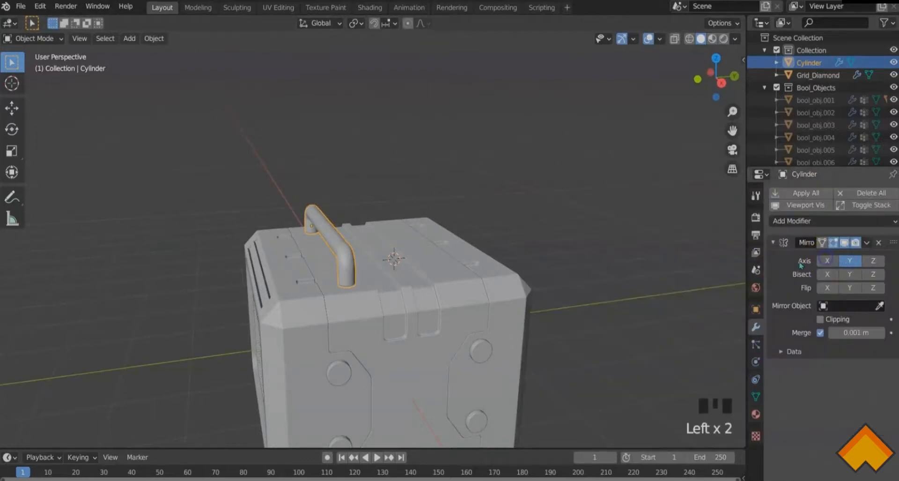
Use the box body as the handle's mirror object, apply all of its modifiers and deselect it
{"action": "left_click", "coordinate": [443, 268]}
{"action": "middle_click_drag", "start_coordinate": [463, 298], "coordinate": [459, 334]}
{"action": "left_click", "coordinate": [804, 193]}
{"action": "left_click", "coordinate": [499, 301]}
{"action": "middle_click_drag", "start_coordinate": [531, 341], "coordinate": [527, 318]}
{"action": "scroll", "coordinate": [441, 325], "scroll_direction": "up", "scroll_amount": 2}
{"action": "middle_click_drag", "start_coordinate": [442, 328], "coordinate": [389, 294]}
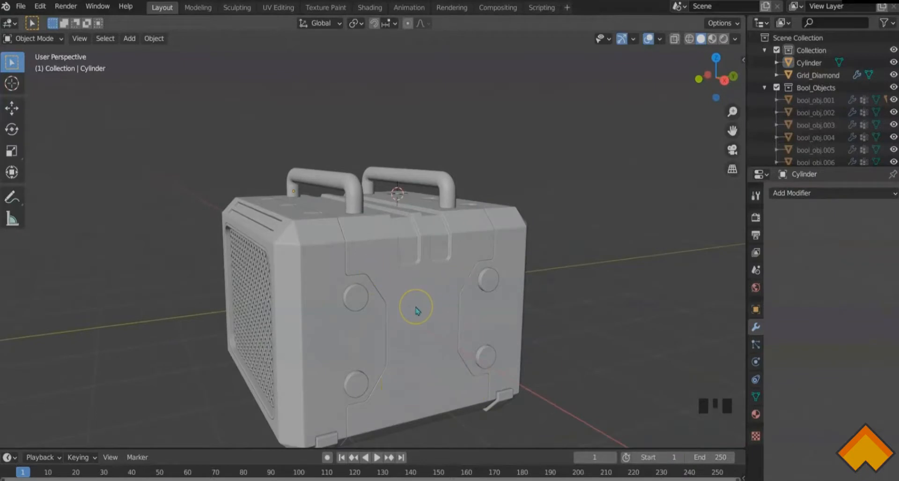
Create a tall rectangular plate about 0.11 m thick with Fluent Creation, centred between the corner plates on the box's disc-fitted side
{"action": "left_click", "coordinate": [418, 308]}
{"action": "key", "text": "f"}
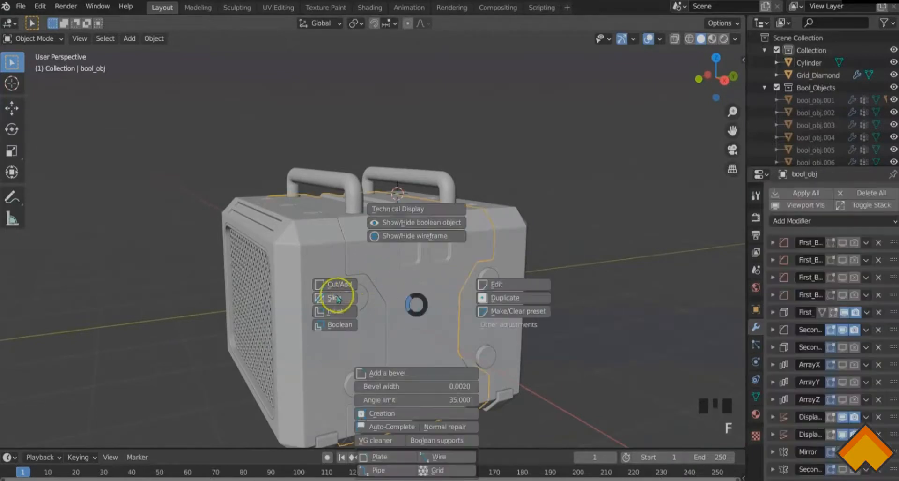
{"action": "left_click", "coordinate": [395, 415]}
{"action": "right_click", "coordinate": [416, 321]}
{"action": "middle_click_drag", "start_coordinate": [416, 321], "coordinate": [365, 318]}
{"action": "left_click", "coordinate": [365, 306]}
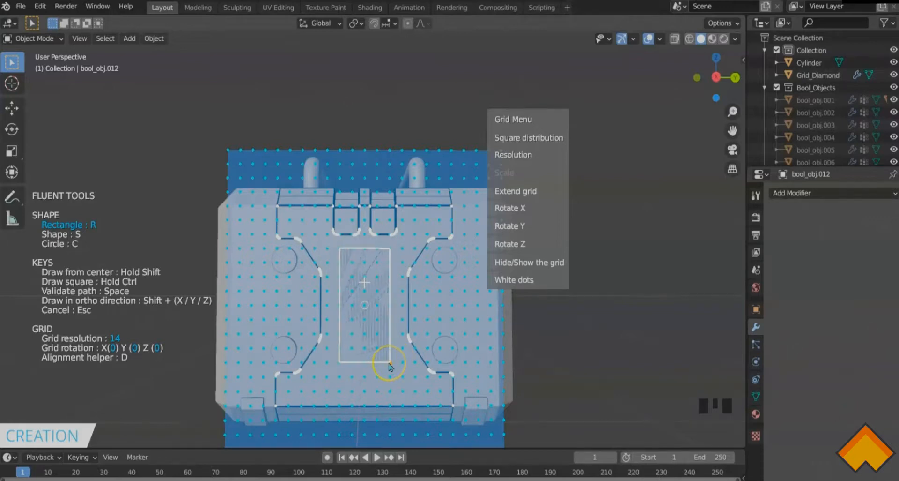
{"action": "left_click", "coordinate": [390, 365]}
{"action": "middle_click_drag", "start_coordinate": [390, 365], "coordinate": [381, 341]}
{"action": "left_click", "coordinate": [368, 356]}
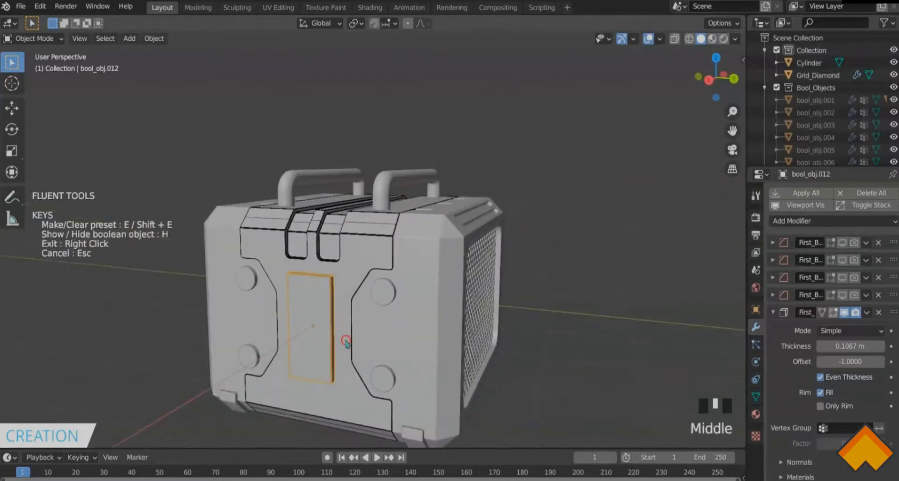
Round the corners of the tall side plate with a first bevel and finish the Fluent Creation operation
{"action": "left_click", "coordinate": [445, 293]}
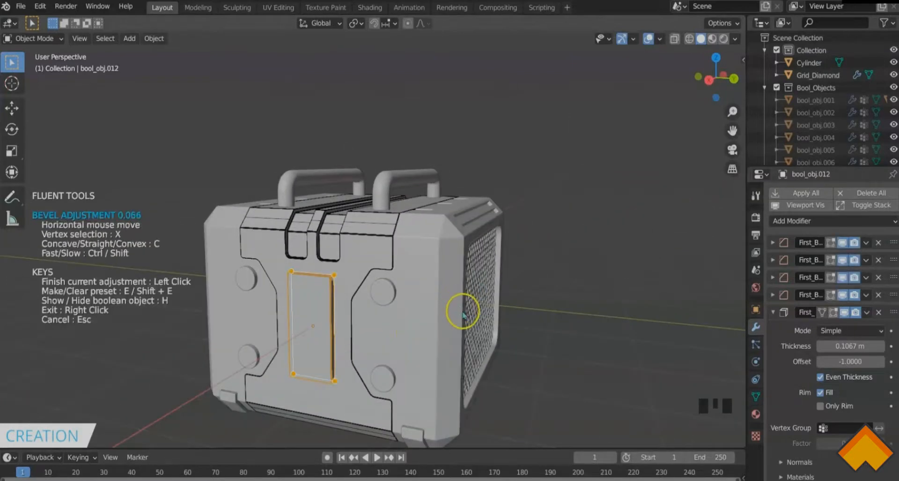
{"action": "left_click", "coordinate": [463, 312]}
{"action": "middle_click_drag", "start_coordinate": [337, 334], "coordinate": [338, 333]}
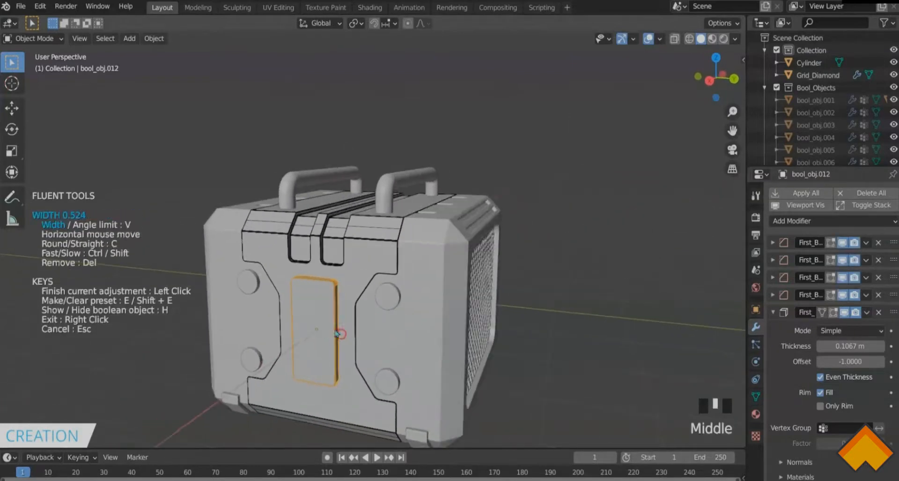
{"action": "left_click", "coordinate": [395, 333]}
{"action": "right_click", "coordinate": [396, 333]}
{"action": "right_click", "coordinate": [395, 332]}
Select the tall side plate and cut a centred rectangular recess into its front face with Fluent Cut
{"action": "left_click", "coordinate": [325, 333]}
{"action": "left_click", "coordinate": [325, 332]}
{"action": "left_click", "coordinate": [326, 332]}
{"action": "left_click", "coordinate": [327, 309]}
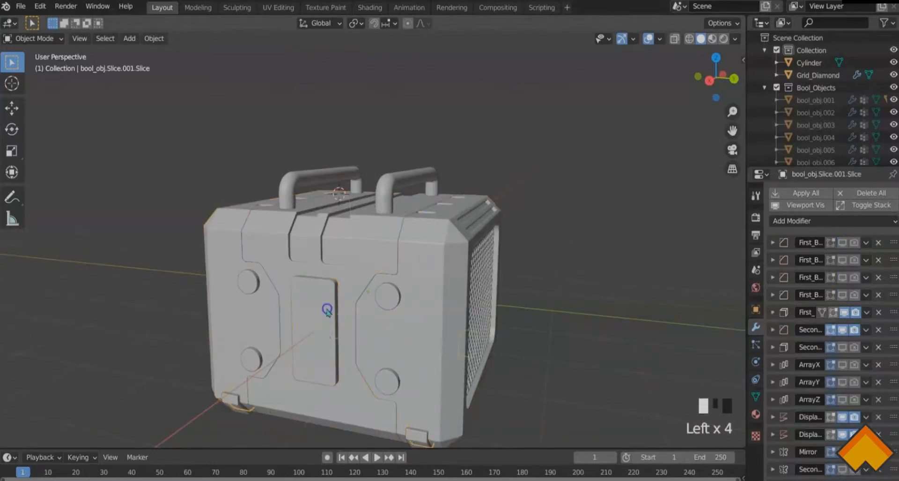
{"action": "left_click", "coordinate": [345, 316]}
{"action": "key", "text": "f"}
{"action": "left_click", "coordinate": [265, 296]}
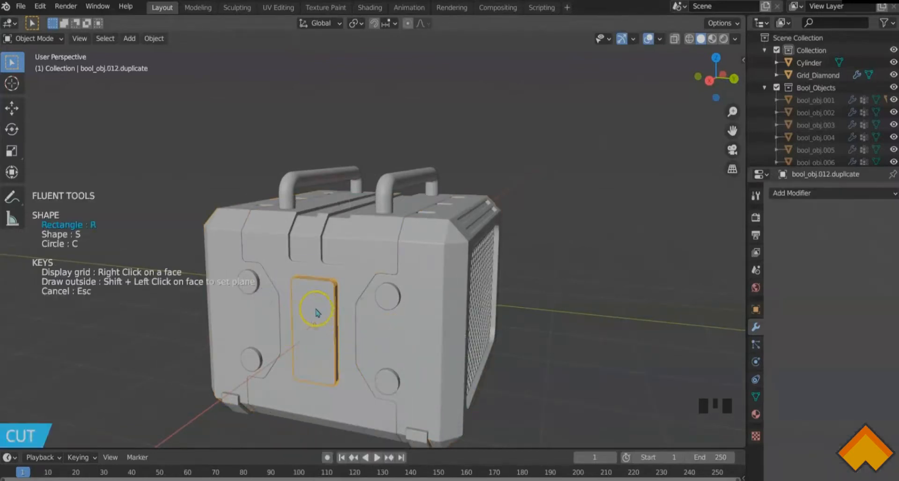
{"action": "right_click", "coordinate": [317, 312]}
{"action": "scroll", "coordinate": [347, 358], "scroll_direction": "up", "scroll_amount": 3}
{"action": "middle_click_drag", "start_coordinate": [347, 357], "coordinate": [526, 155], "text": "shift"}
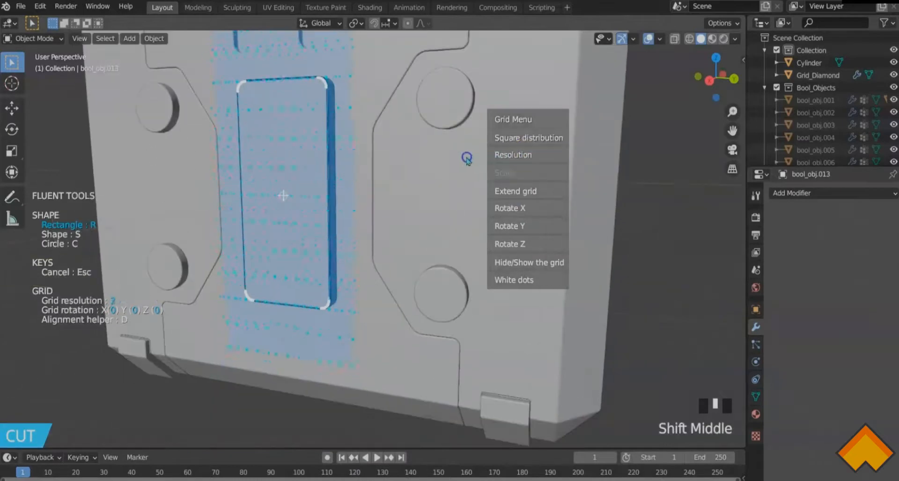
{"action": "left_click_drag", "start_coordinate": [283, 196], "coordinate": [317, 294], "text": "shift"}
{"action": "middle_click_drag", "start_coordinate": [316, 294], "coordinate": [304, 295]}
{"action": "left_click", "coordinate": [307, 292]}
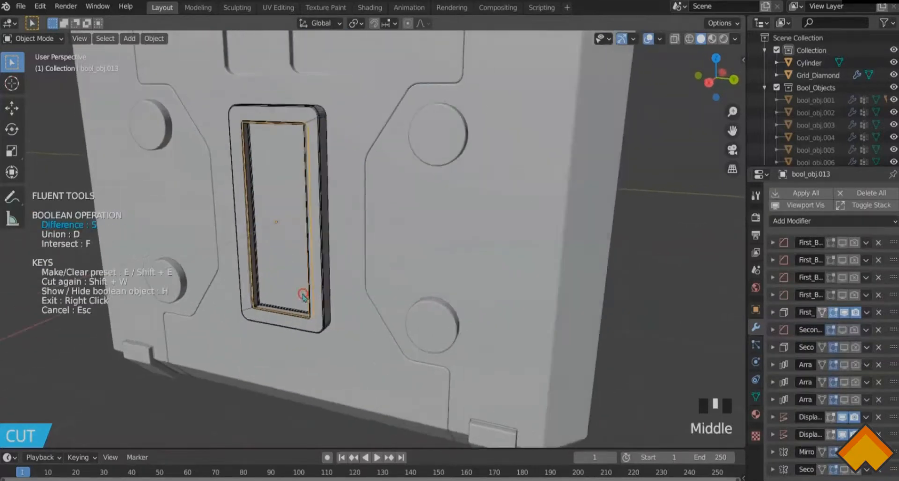
Round the corners of the rectangular recess with a first bevel and finish the cut
{"action": "left_click", "coordinate": [365, 248]}
{"action": "left_click", "coordinate": [412, 201]}
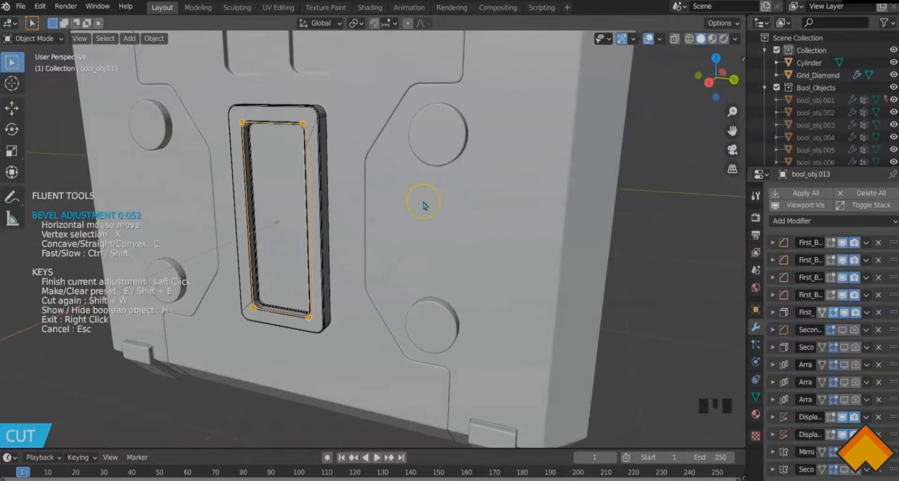
{"action": "left_click", "coordinate": [375, 245]}
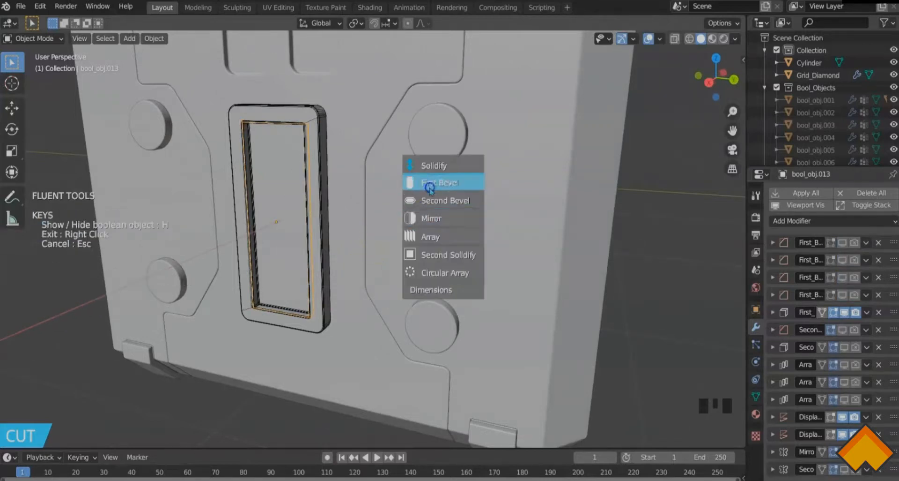
{"action": "left_click", "coordinate": [424, 179]}
{"action": "left_click", "coordinate": [440, 199]}
{"action": "left_click", "coordinate": [388, 229]}
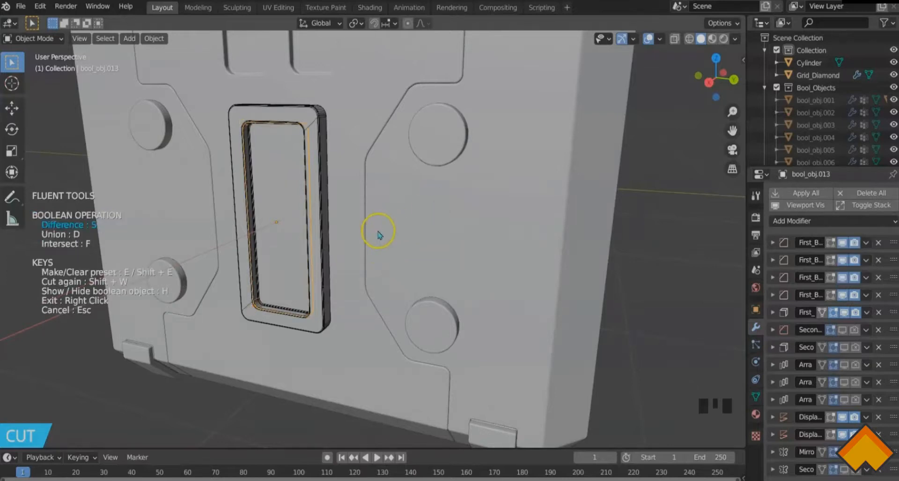
{"action": "right_click", "coordinate": [378, 233]}
Create a smaller rectangular plate about 0.037 m thick with Fluent Creation, centred inside the side plate's recess
{"action": "key", "text": "f"}
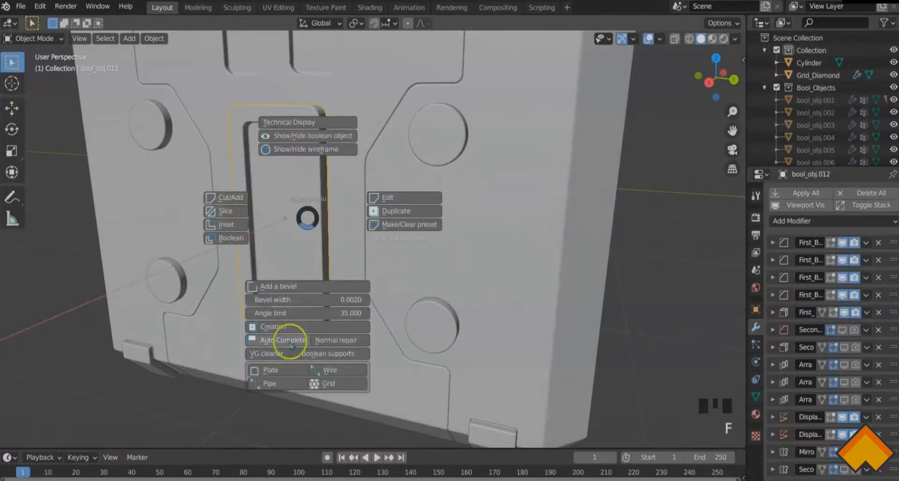
{"action": "left_click", "coordinate": [273, 328]}
{"action": "right_click", "coordinate": [285, 175]}
{"action": "middle_click_drag", "start_coordinate": [286, 179], "coordinate": [290, 210]}
{"action": "left_click_drag", "start_coordinate": [309, 203], "coordinate": [332, 285], "text": "shift"}
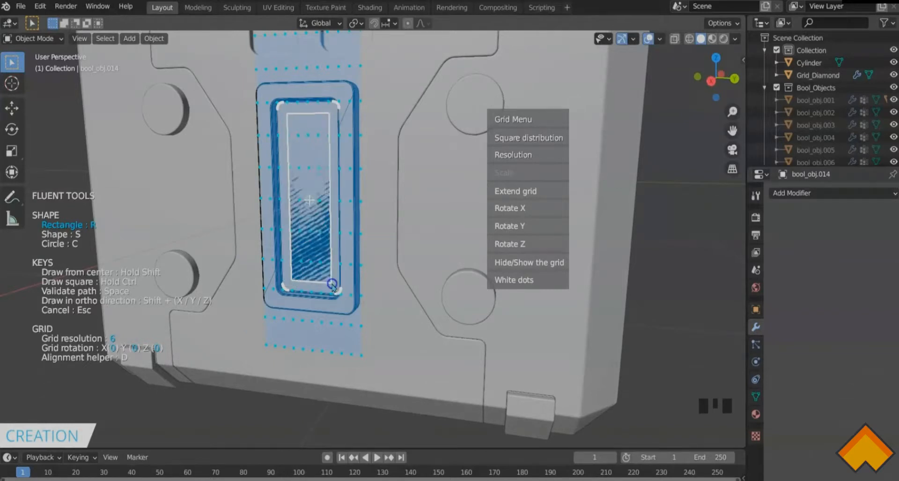
{"action": "left_click", "coordinate": [332, 284]}
{"action": "middle_click_drag", "start_coordinate": [327, 287], "coordinate": [243, 278]}
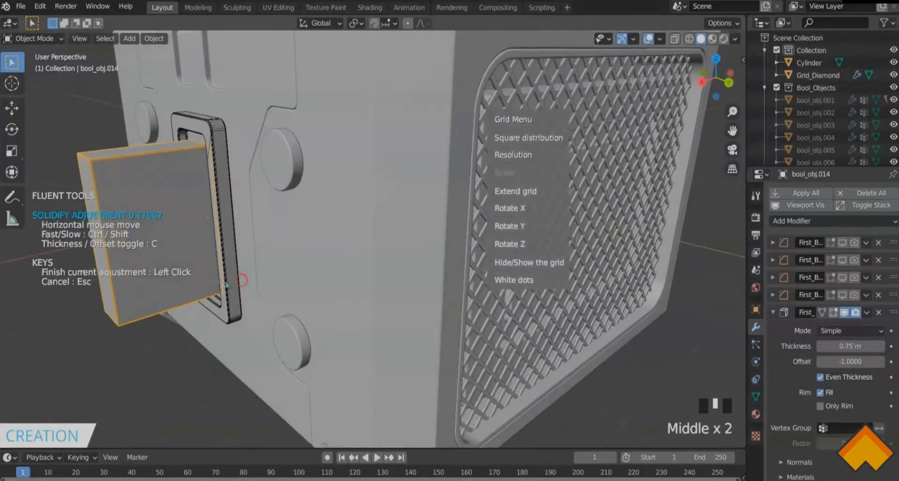
{"action": "left_click", "coordinate": [328, 263]}
{"action": "scroll", "coordinate": [329, 263], "scroll_direction": "down", "scroll_amount": 2}
{"action": "middle_click_drag", "start_coordinate": [329, 263], "coordinate": [352, 251]}
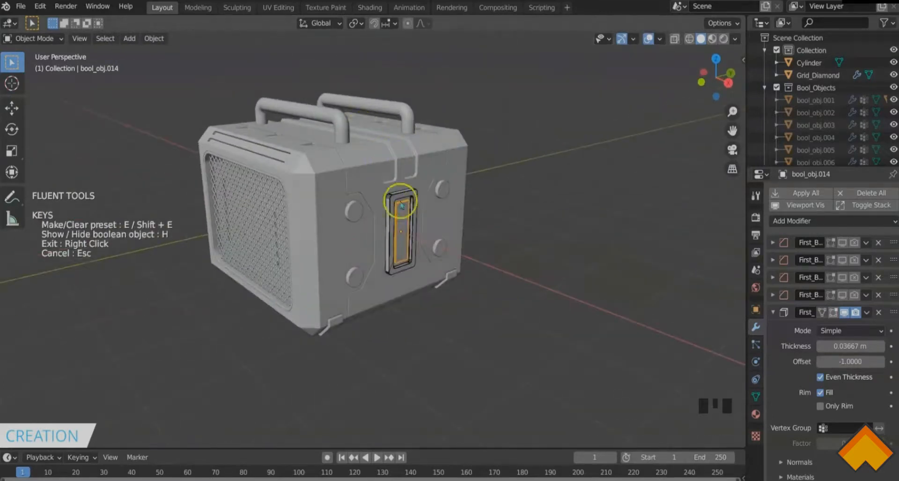
Round the corners of the small plate inside the recess with a bevel and finish its creation
{"action": "scroll", "coordinate": [393, 250], "scroll_direction": "up", "scroll_amount": 2}
{"action": "mouse_move", "coordinate": [375, 261]}
{"action": "middle_mouse_down"}
{"action": "mouse_move", "coordinate": [364, 253]}
{"action": "mouse_move", "coordinate": [378, 251]}
{"action": "mouse_move", "coordinate": [358, 267]}
{"action": "mouse_move", "coordinate": [356, 232]}
{"action": "mouse_move", "coordinate": [337, 245]}
{"action": "mouse_move", "coordinate": [363, 258]}
{"action": "middle_mouse_up"}
{"action": "scroll", "coordinate": [337, 245], "scroll_direction": "up", "scroll_amount": 3}
{"action": "middle_click_drag", "start_coordinate": [375, 285], "coordinate": [362, 255], "text": "shift"}
{"action": "middle_click_drag", "start_coordinate": [363, 255], "coordinate": [346, 287]}
{"action": "left_click", "coordinate": [451, 177]}
{"action": "left_click", "coordinate": [503, 136]}
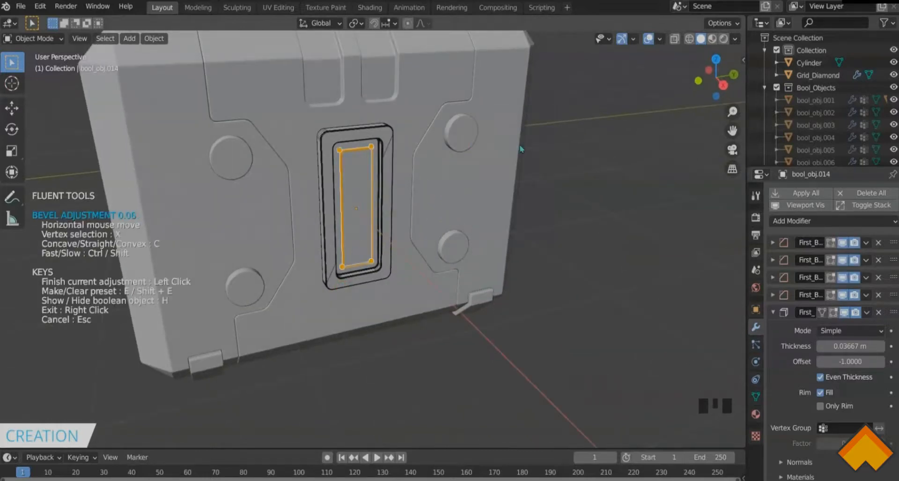
{"action": "left_click", "coordinate": [524, 183]}
{"action": "middle_click_drag", "start_coordinate": [452, 242], "coordinate": [370, 236]}
{"action": "scroll", "coordinate": [363, 232], "scroll_direction": "up", "scroll_amount": 2}
{"action": "scroll", "coordinate": [364, 232], "scroll_direction": "down", "scroll_amount": 2}
{"action": "right_click", "coordinate": [501, 203]}
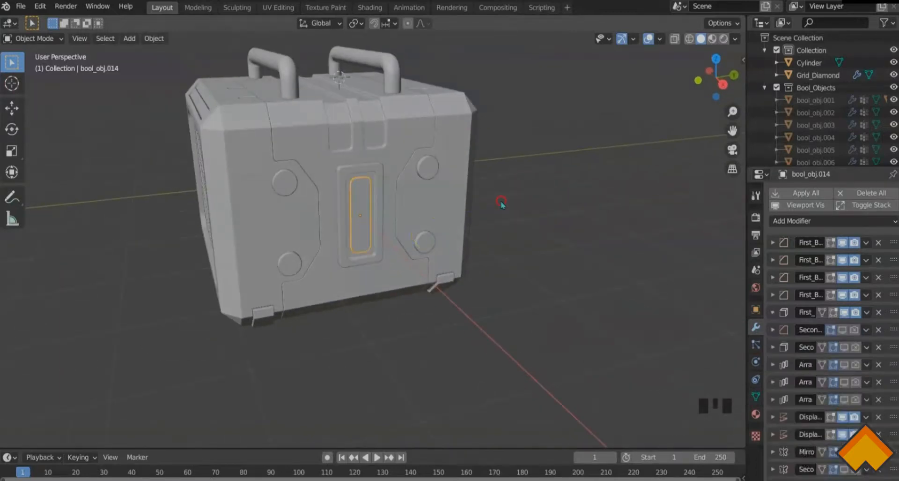
{"action": "middle_click_drag", "start_coordinate": [488, 216], "coordinate": [461, 257]}
{"action": "scroll", "coordinate": [327, 225], "scroll_direction": "down", "scroll_amount": 1}
{"action": "middle_click_drag", "start_coordinate": [328, 225], "coordinate": [363, 249]}
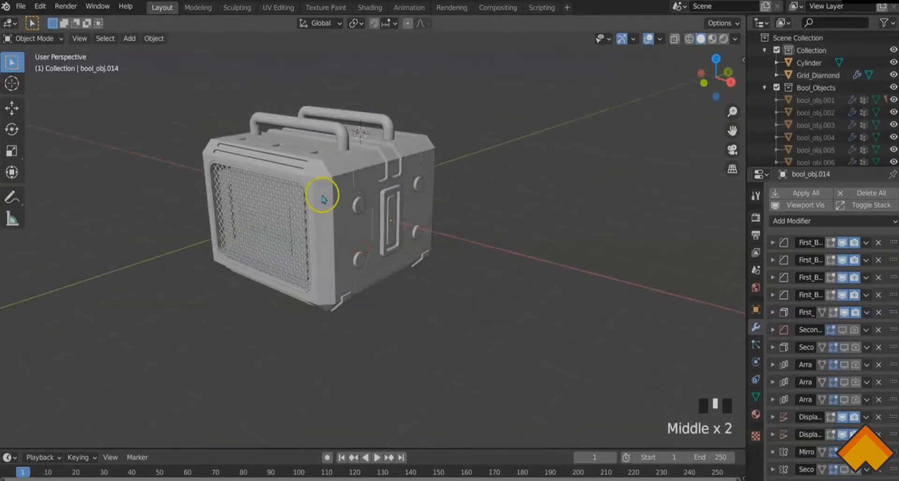
{"action": "middle_click_drag", "start_coordinate": [418, 262], "coordinate": [361, 247]}
{"action": "scroll", "coordinate": [382, 253], "scroll_direction": "up", "scroll_amount": 3}
{"action": "scroll", "coordinate": [368, 251], "scroll_direction": "down", "scroll_amount": 2}
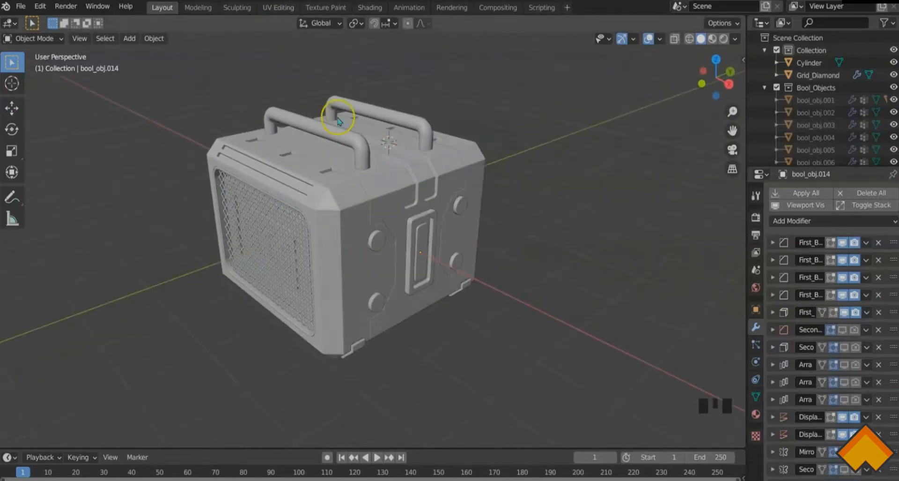
Switch to the Shading workspace and check in the add-on preferences that Node Wrangler is enabled
{"action": "left_click", "coordinate": [370, 8]}
{"action": "mouse_move", "coordinate": [446, 201]}
{"action": "middle_mouse_down", "text": "shift"}
{"action": "mouse_move", "coordinate": [430, 170]}
{"action": "mouse_move", "coordinate": [419, 192]}
{"action": "middle_mouse_up", "text": "shift"}
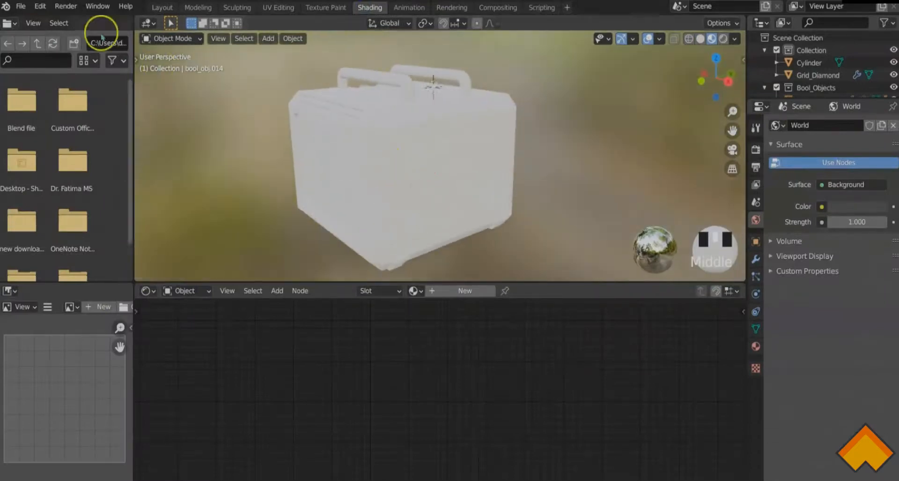
{"action": "left_click", "coordinate": [40, 6]}
{"action": "left_click", "coordinate": [66, 181]}
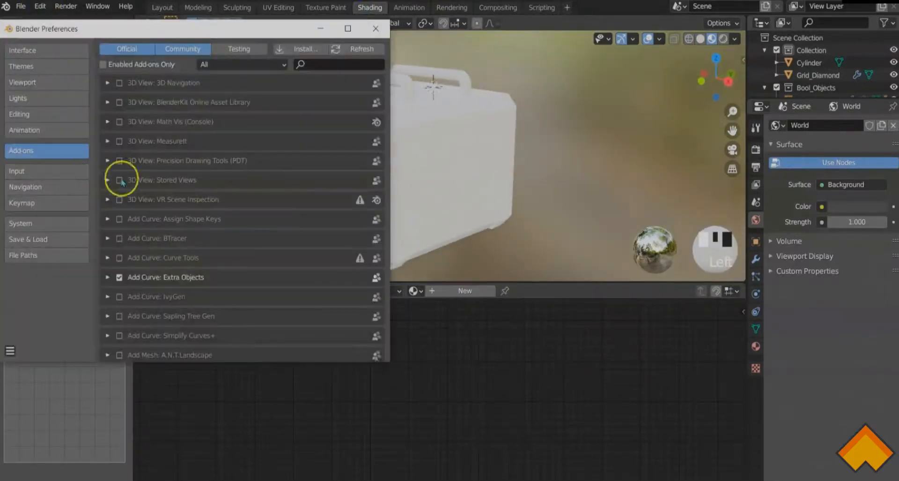
{"action": "left_click", "coordinate": [331, 63]}
{"action": "type", "text": "node"}
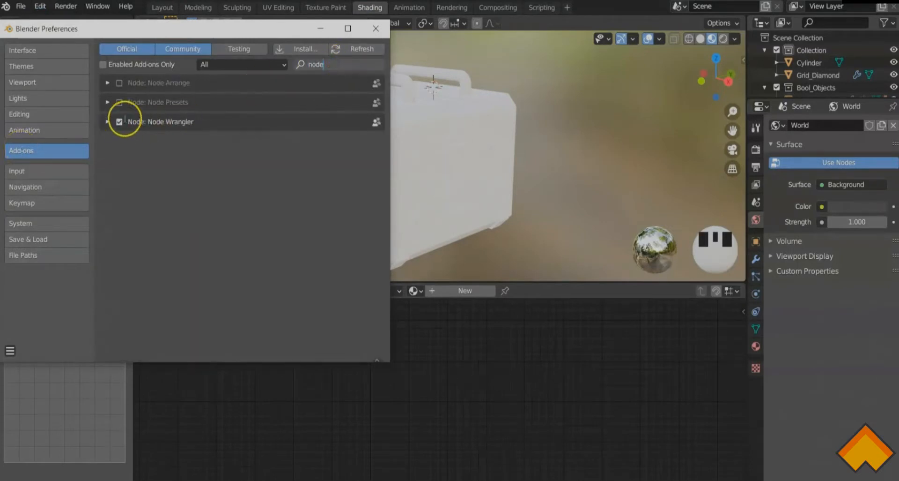
{"action": "left_click", "coordinate": [375, 29]}
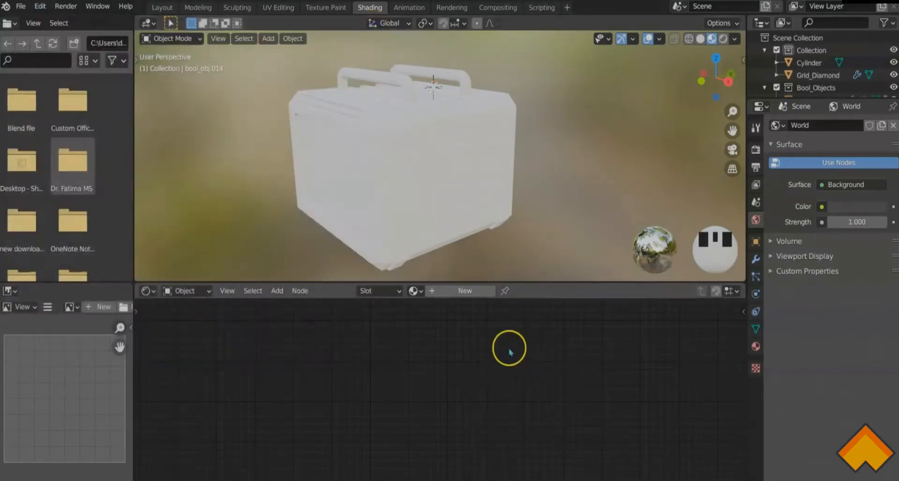
Give the small recessed plate a new material with Metallic 1.000 and Roughness 0.3
{"action": "left_click", "coordinate": [463, 291]}
{"action": "middle_click_drag", "start_coordinate": [488, 386], "coordinate": [487, 364]}
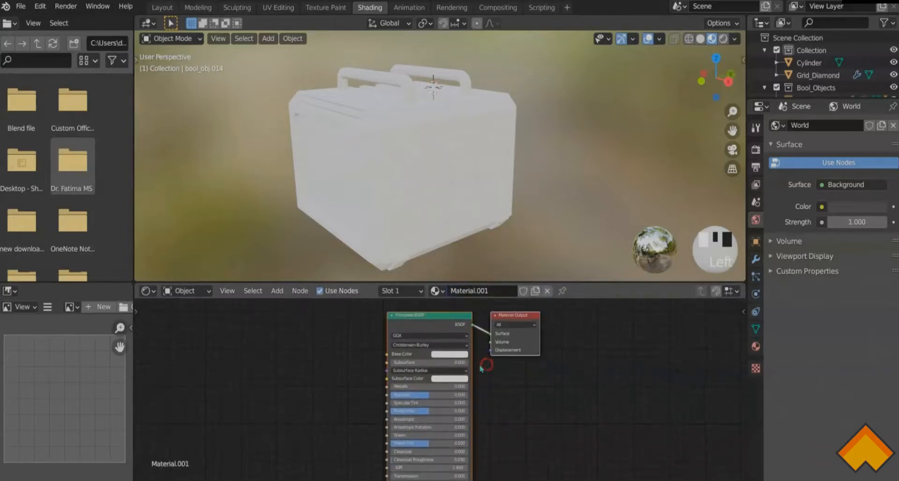
{"action": "left_click", "coordinate": [452, 356]}
{"action": "left_click_drag", "start_coordinate": [407, 386], "coordinate": [472, 387]}
{"action": "middle_click_drag", "start_coordinate": [467, 247], "coordinate": [431, 262]}
{"action": "left_click", "coordinate": [422, 411]}
{"action": "type", "text": "0.3"}
{"action": "key", "text": "Return"}
{"action": "middle_click_drag", "start_coordinate": [432, 214], "coordinate": [432, 195]}
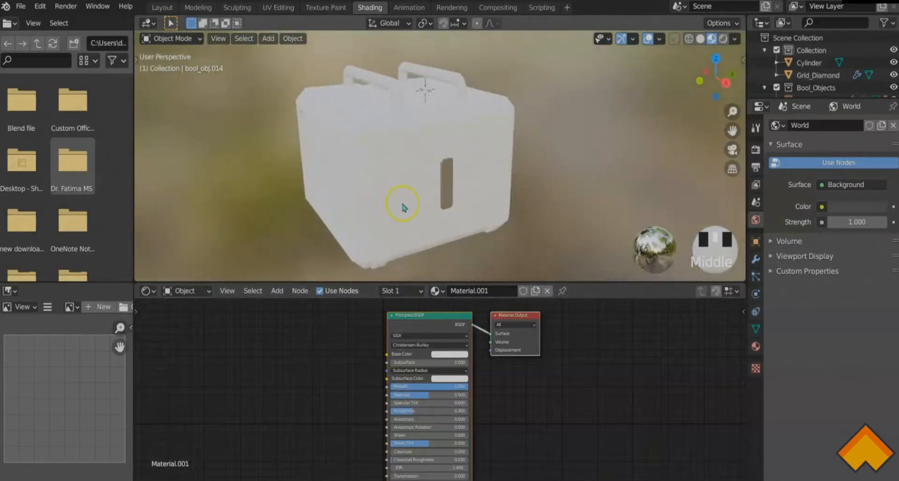
{"action": "left_click", "coordinate": [448, 191], "text": "shift"}
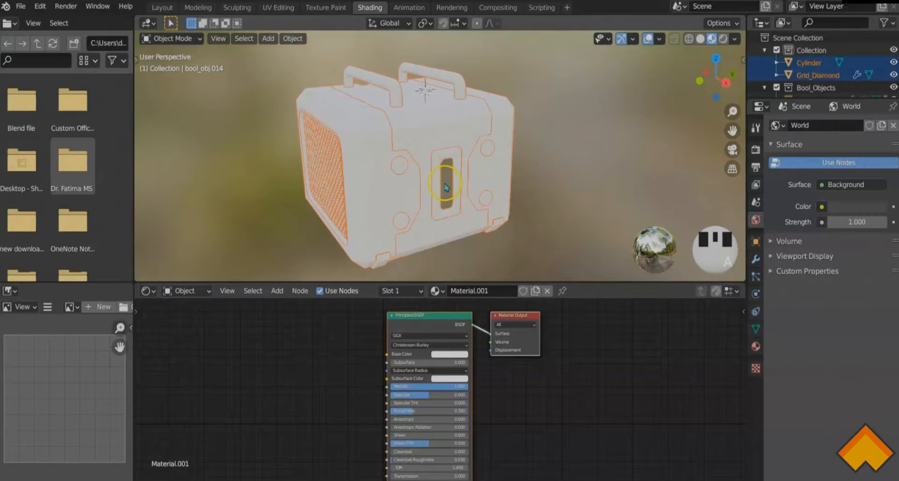
{"action": "key", "text": "ctrl+l"}
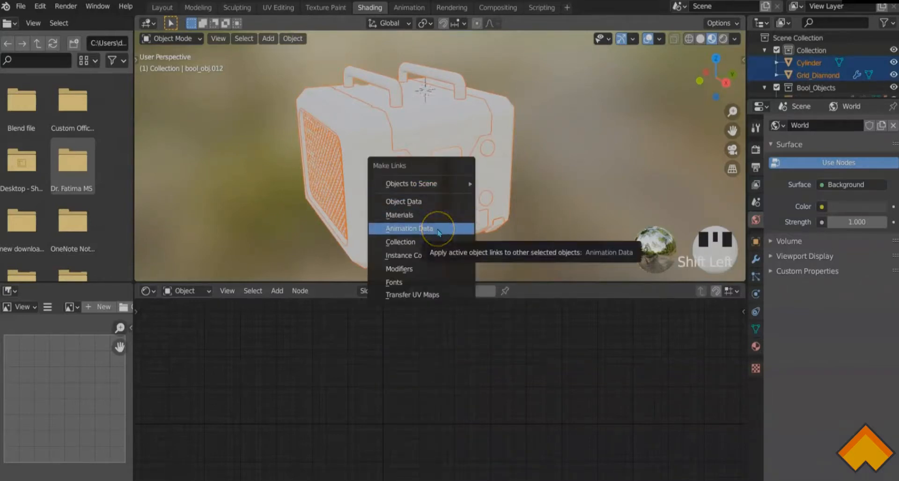
{"action": "left_click", "coordinate": [437, 200]}
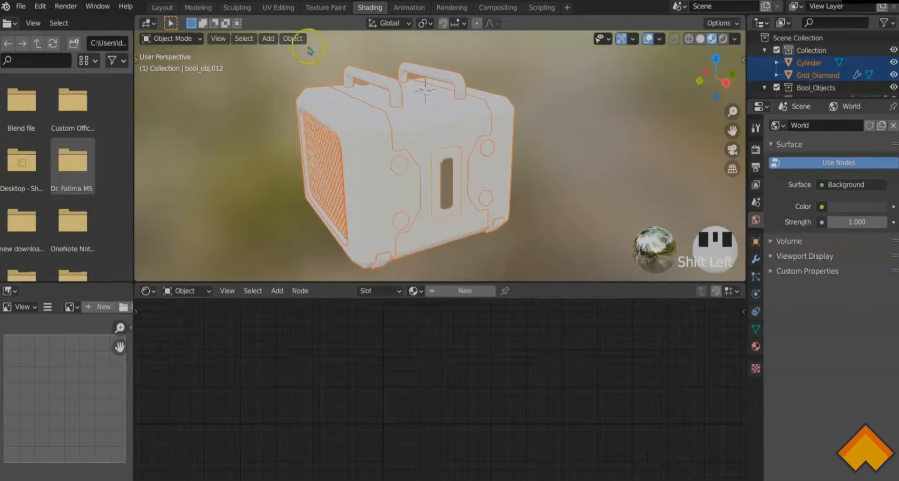
Return to the Layout workspace and show the viewport in Material Preview shading
{"action": "left_click", "coordinate": [159, 7]}
{"action": "key", "text": "z"}
{"action": "left_click", "coordinate": [419, 309]}
Select all objects with the small recessed plate as the active one and link its material to the rest
{"action": "middle_click_drag", "start_coordinate": [419, 309], "coordinate": [416, 243]}
{"action": "left_click", "coordinate": [417, 243]}
{"action": "key", "text": "a"}
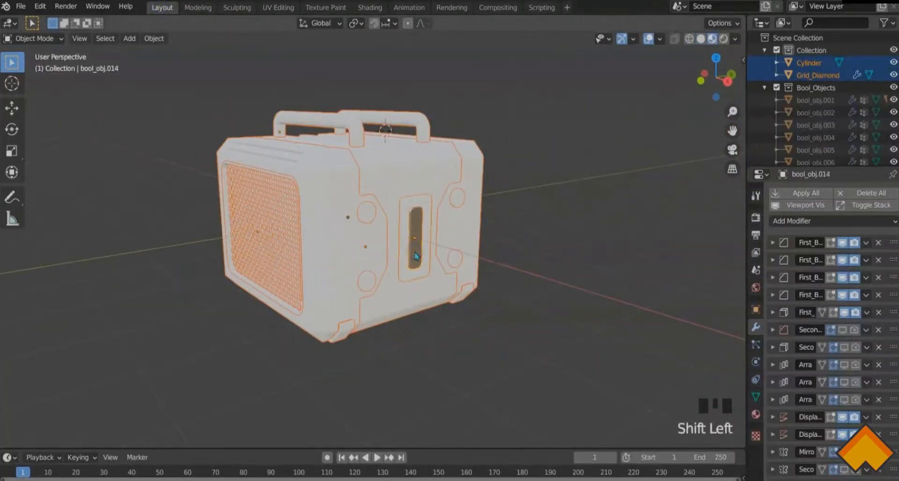
{"action": "key", "text": "ctrl+l"}
{"action": "mouse_move", "coordinate": [417, 255]}
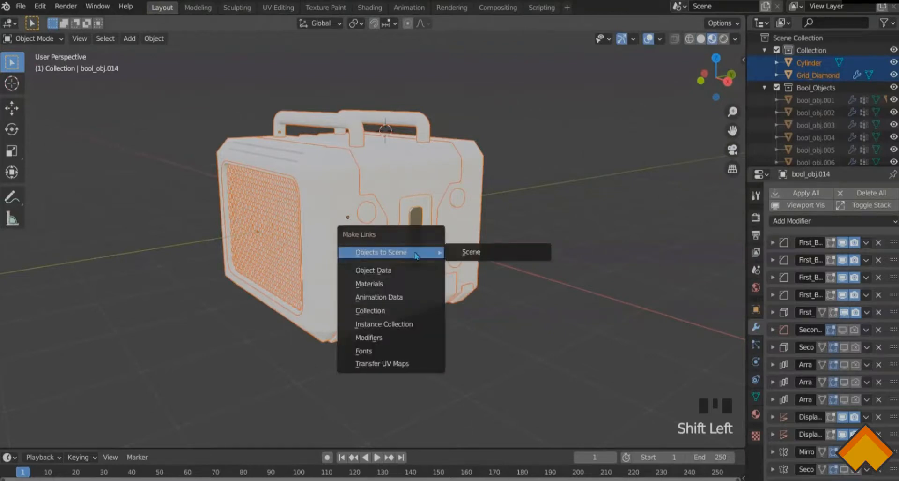
{"action": "left_click", "coordinate": [381, 283]}
{"action": "mouse_move", "coordinate": [381, 283]}
{"action": "middle_mouse_down"}
{"action": "mouse_move", "coordinate": [381, 267]}
{"action": "mouse_move", "coordinate": [395, 270]}
{"action": "mouse_move", "coordinate": [375, 270]}
{"action": "middle_mouse_up"}
{"action": "scroll", "coordinate": [381, 265], "scroll_direction": "up", "scroll_amount": 2}
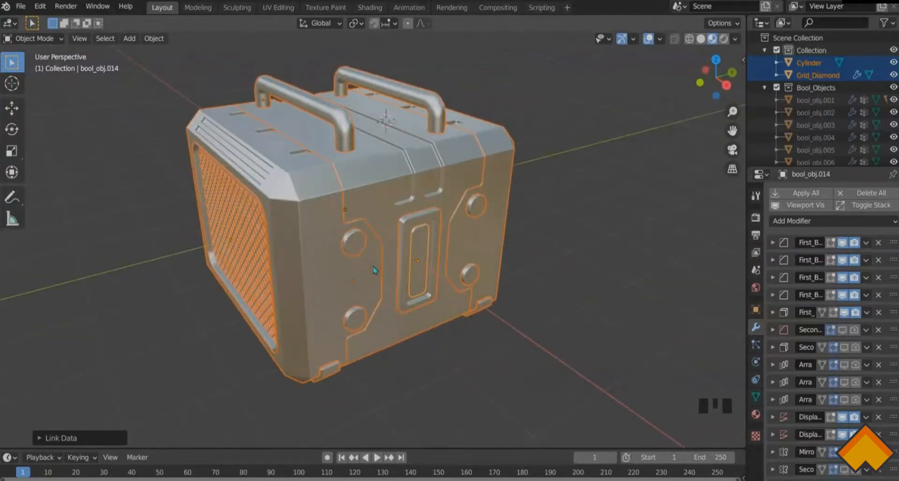
Switch to the Shading workspace and rename the shared metal material to silver
{"action": "left_click", "coordinate": [370, 7]}
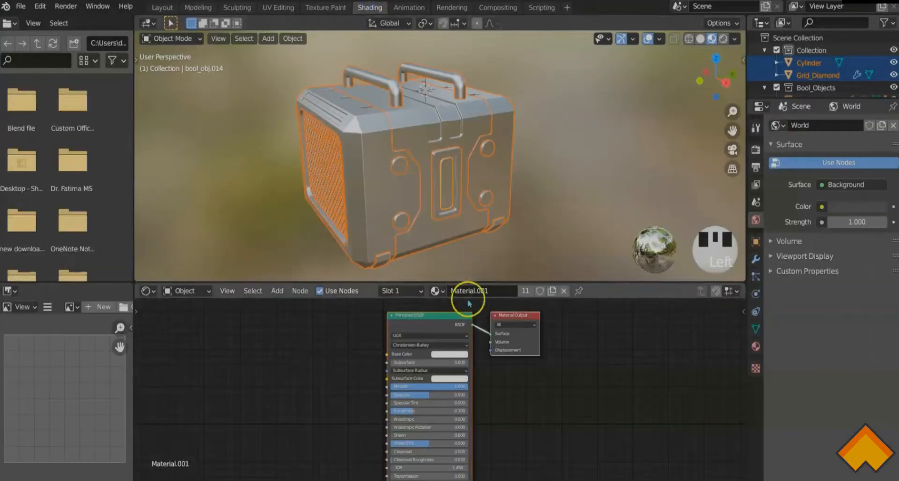
{"action": "left_click", "coordinate": [756, 346]}
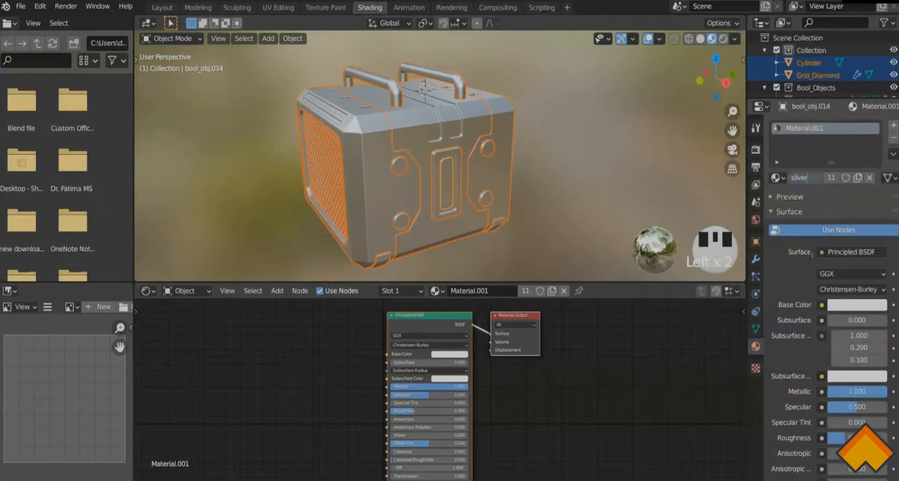
{"action": "key", "text": "Return"}
Add a second material slot with a new material named black and set its Metallic to 1.000
{"action": "left_click", "coordinate": [894, 125]}
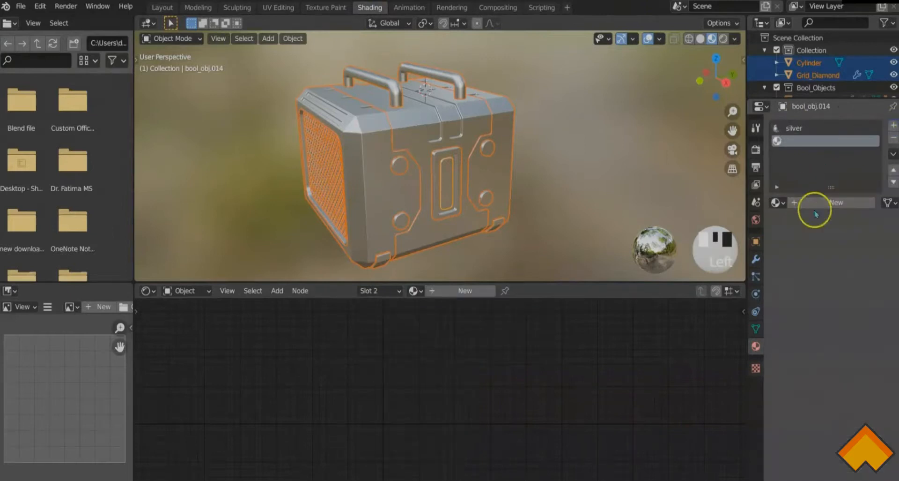
{"action": "left_click", "coordinate": [808, 204]}
{"action": "type", "text": "blac"}
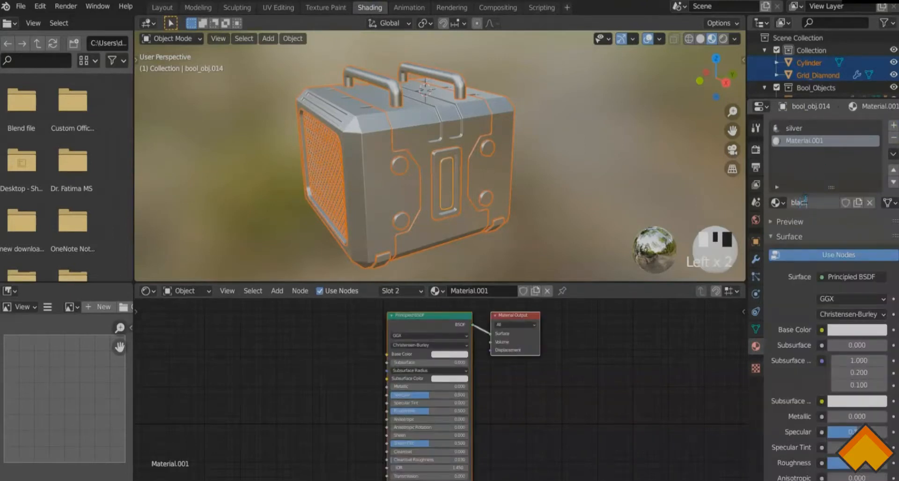
{"action": "type", "text": "k"}
{"action": "key", "text": "Return"}
{"action": "middle_click_drag", "start_coordinate": [453, 180], "coordinate": [448, 195]}
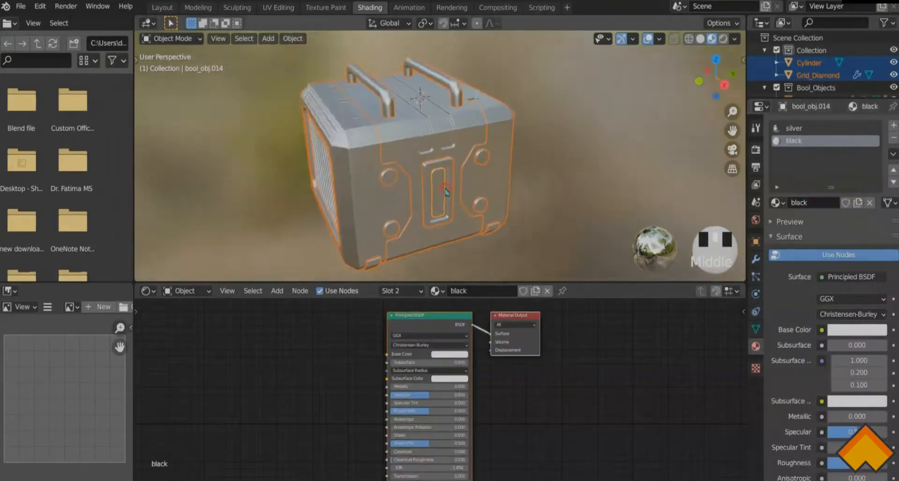
{"action": "left_click_drag", "start_coordinate": [408, 386], "coordinate": [555, 393]}
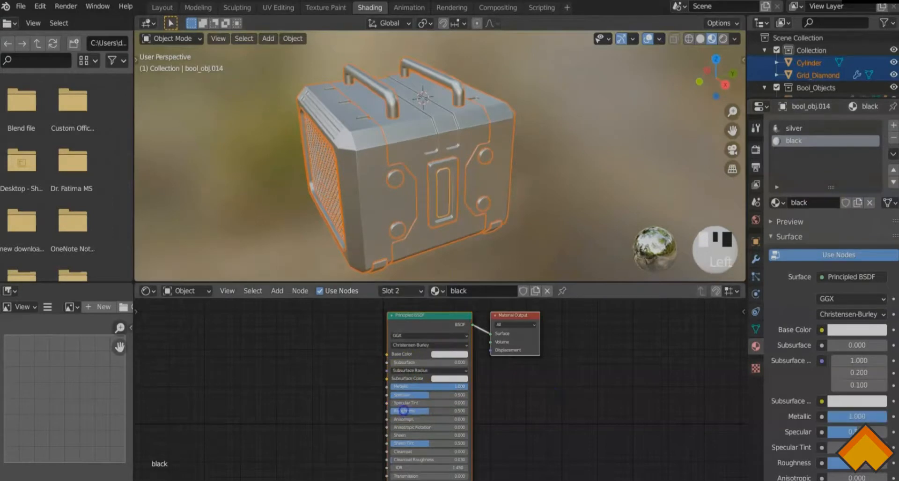
Set the black material's Roughness to 0.300 and darken its Base Color to a mid grey
{"action": "type", "text": ".3"}
{"action": "key", "text": "Return"}
{"action": "left_click", "coordinate": [446, 354]}
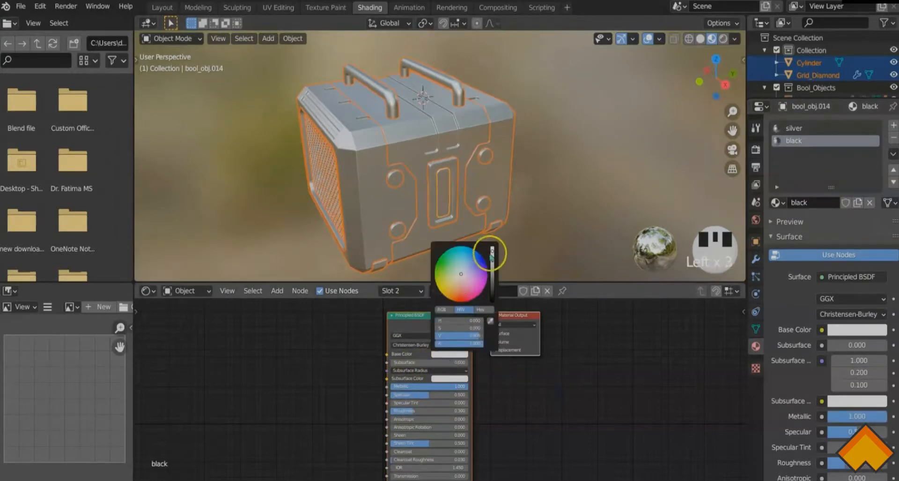
{"action": "left_click_drag", "start_coordinate": [492, 251], "coordinate": [495, 264]}
{"action": "left_click", "coordinate": [469, 335]}
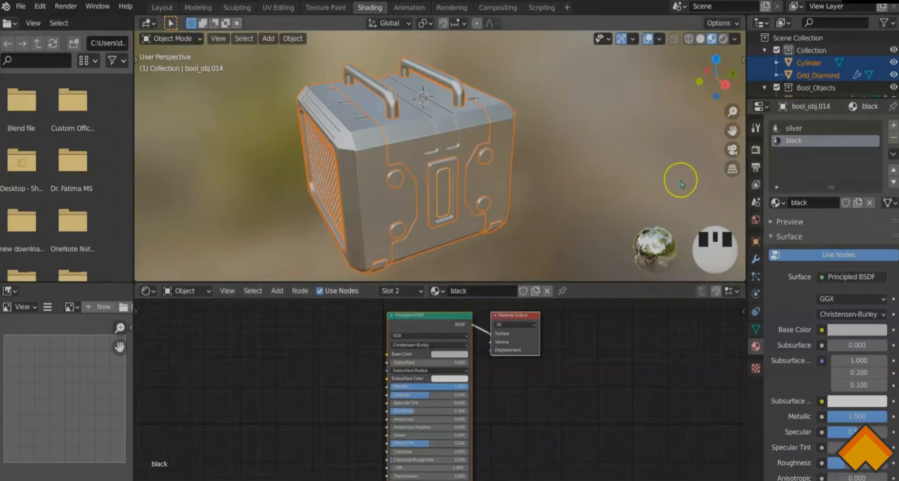
Give the handles their own single-user copy of the silver material
{"action": "left_click", "coordinate": [397, 210]}
{"action": "left_click", "coordinate": [398, 225], "text": "shift"}
{"action": "left_click", "coordinate": [398, 176]}
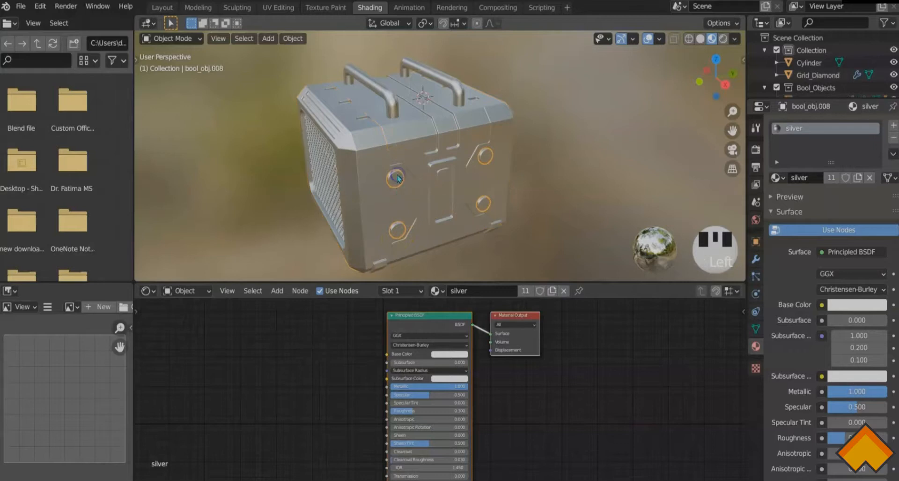
{"action": "left_click", "coordinate": [391, 102], "text": "shift"}
{"action": "left_click", "coordinate": [832, 177]}
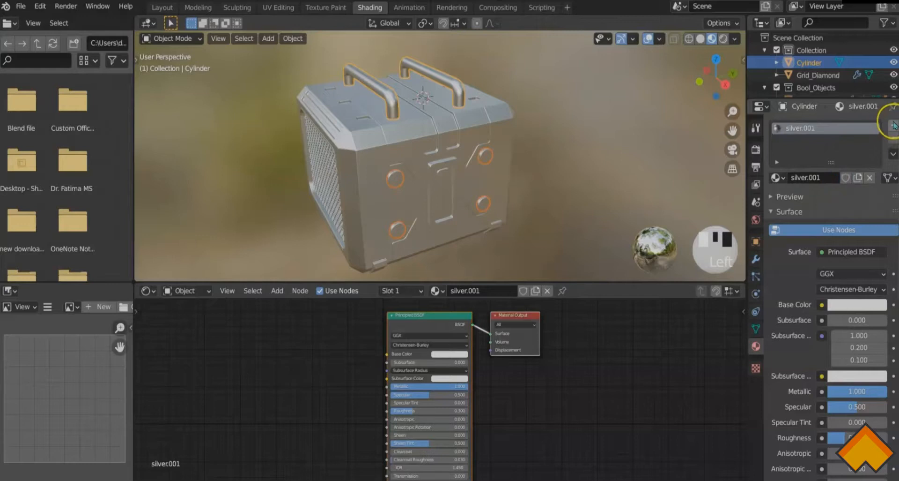
{"action": "left_click", "coordinate": [791, 197]}
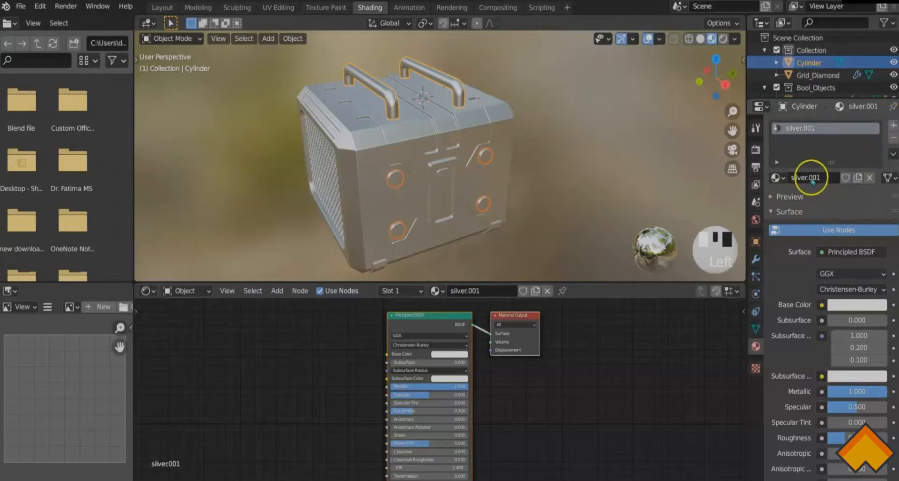
{"action": "left_click", "coordinate": [439, 192]}
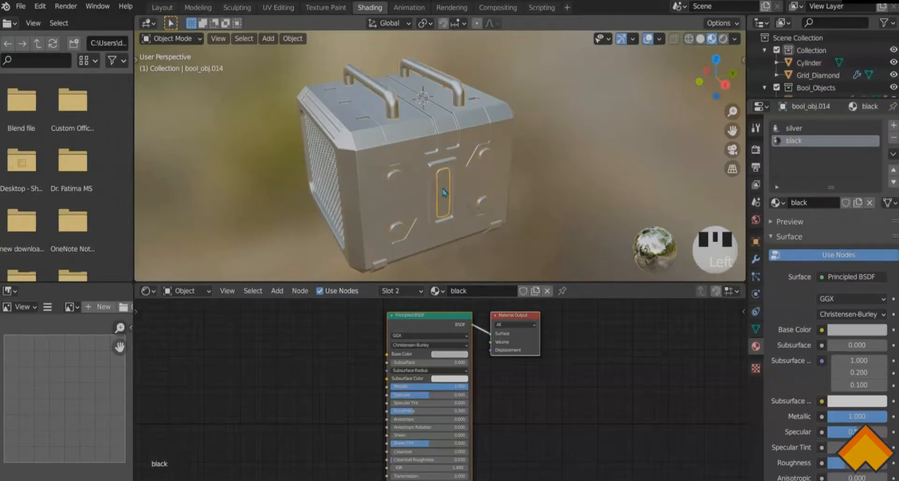
Assign the existing black material to the top handles
{"action": "left_click", "coordinate": [402, 178]}
{"action": "left_click", "coordinate": [395, 109], "text": "shift"}
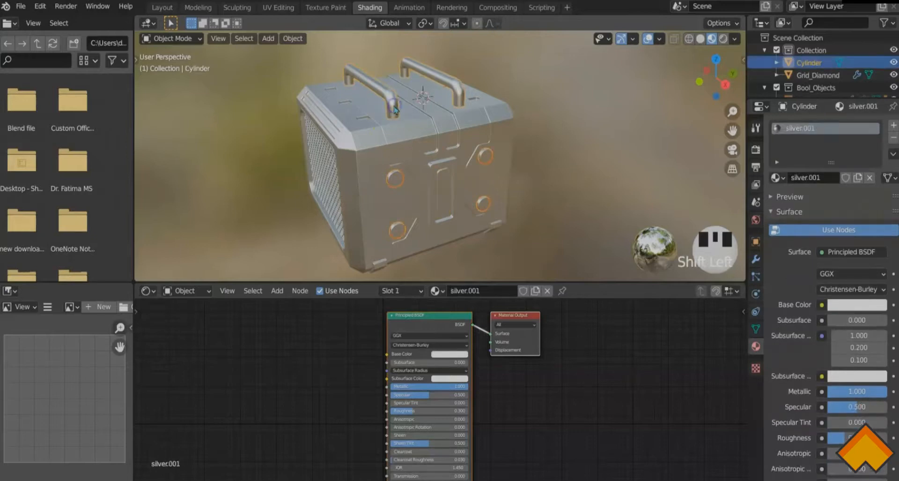
{"action": "left_click", "coordinate": [777, 177]}
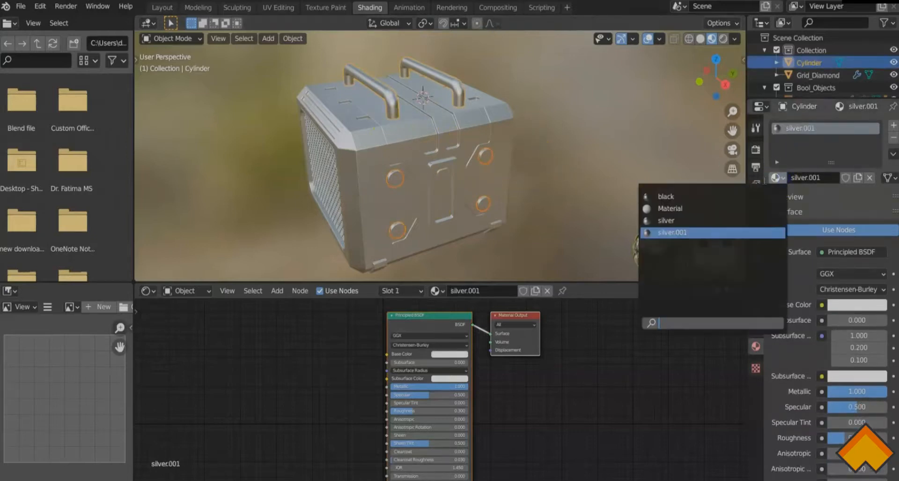
{"action": "left_click", "coordinate": [675, 197]}
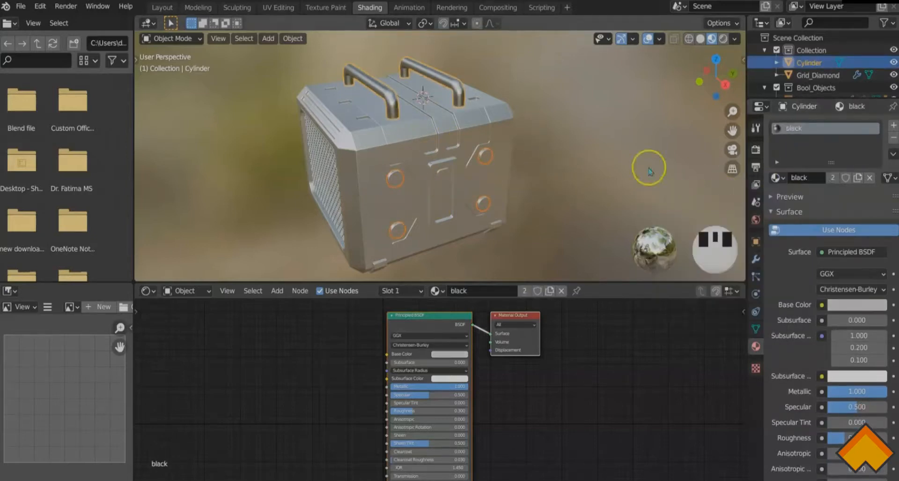
Assign the existing black material to the four round bolts and the recessed frame on the front face
{"action": "left_click", "coordinate": [396, 182]}
{"action": "left_click", "coordinate": [776, 177]}
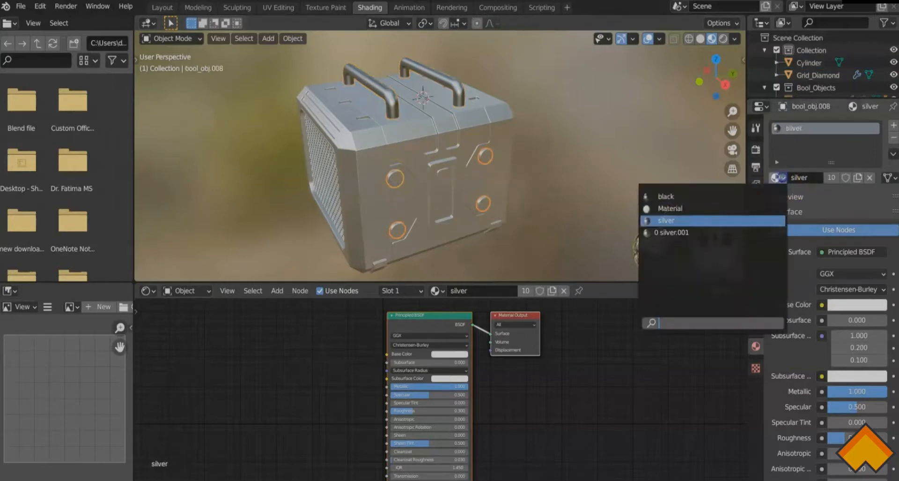
{"action": "left_click", "coordinate": [670, 193]}
{"action": "left_click", "coordinate": [503, 165]}
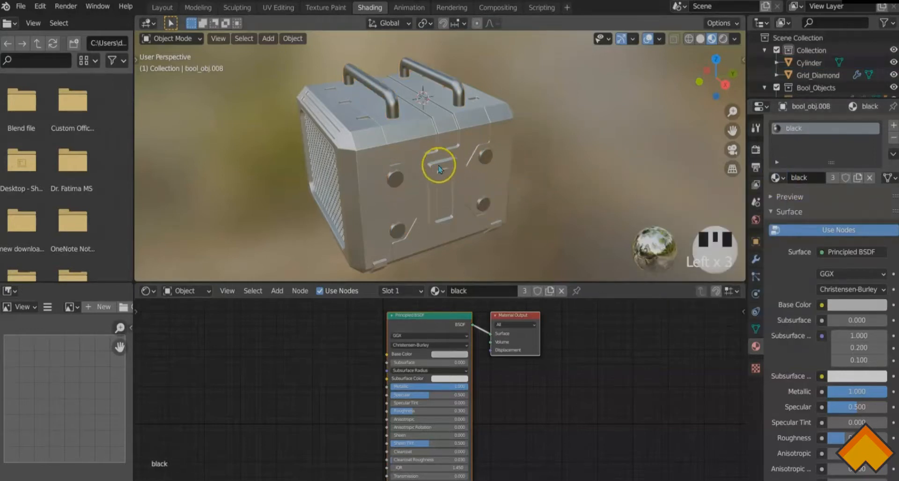
{"action": "left_click", "coordinate": [439, 169]}
{"action": "left_click", "coordinate": [777, 177]}
{"action": "left_click", "coordinate": [725, 193]}
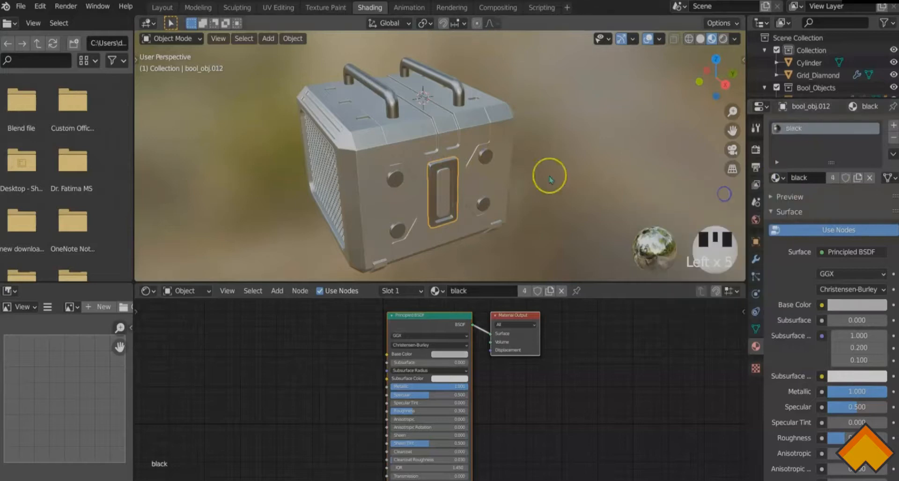
Assign the existing black material to the sliced outer shell panels at the box's ends
{"action": "middle_click_drag", "start_coordinate": [400, 177], "coordinate": [374, 165]}
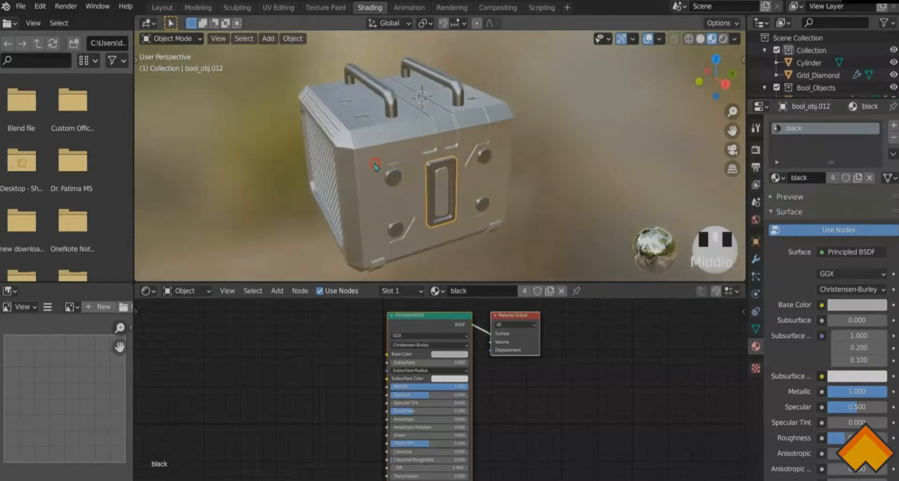
{"action": "left_click", "coordinate": [369, 163]}
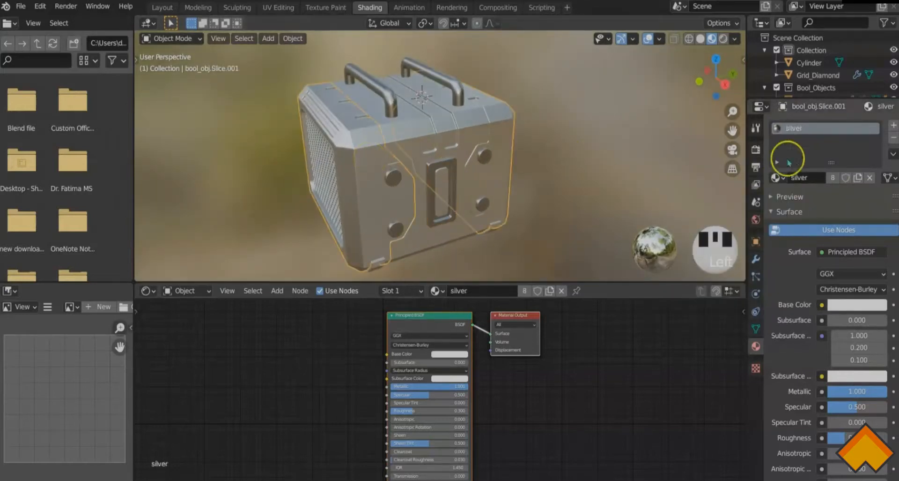
{"action": "left_click", "coordinate": [787, 178]}
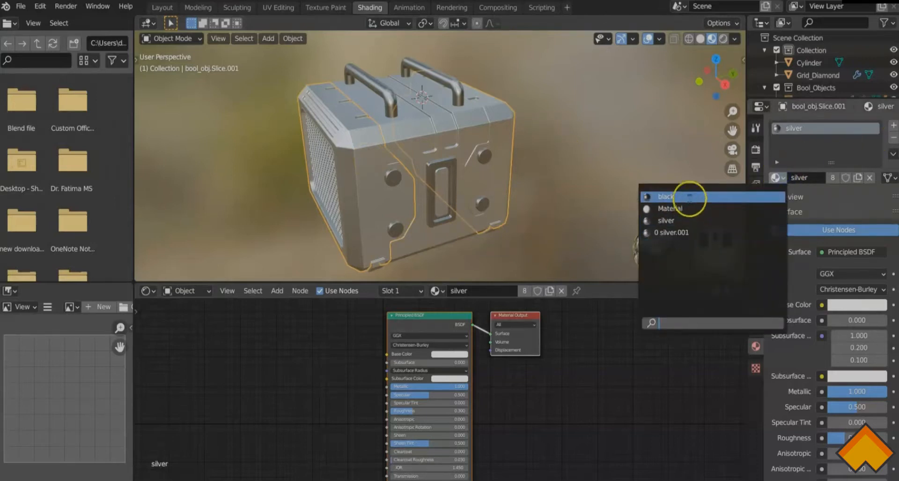
{"action": "left_click", "coordinate": [689, 197]}
Give the bottom corner feet their own copy of the silver material, name it rubber, and darken its Base Color to dark grey
{"action": "mouse_move", "coordinate": [581, 191]}
{"action": "middle_mouse_down"}
{"action": "mouse_move", "coordinate": [581, 178]}
{"action": "mouse_move", "coordinate": [583, 206]}
{"action": "mouse_move", "coordinate": [622, 139]}
{"action": "mouse_move", "coordinate": [588, 178]}
{"action": "middle_mouse_up"}
{"action": "left_click", "coordinate": [418, 173]}
{"action": "left_click", "coordinate": [833, 178]}
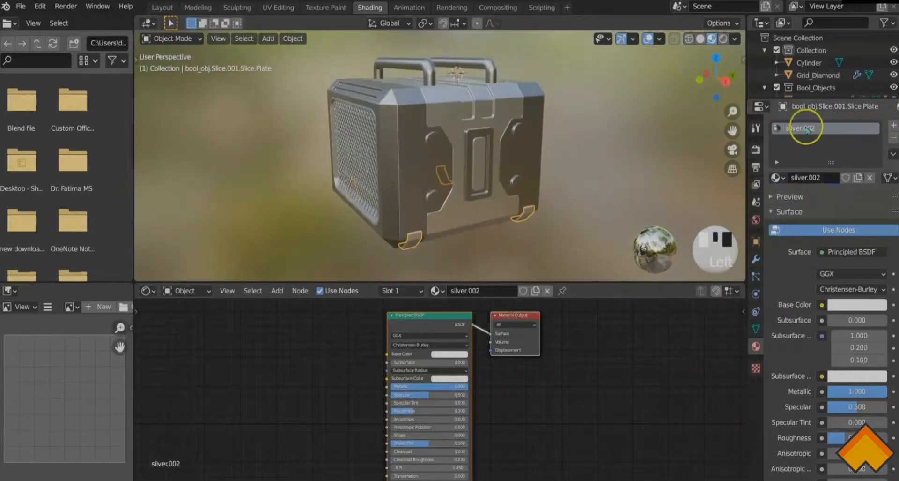
{"action": "double_click", "coordinate": [802, 178]}
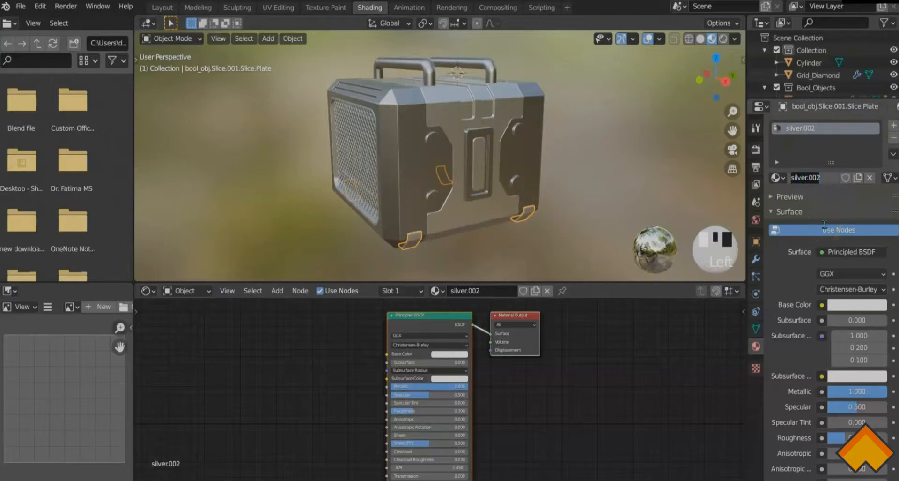
{"action": "type", "text": "rubber"}
{"action": "key", "text": "Return"}
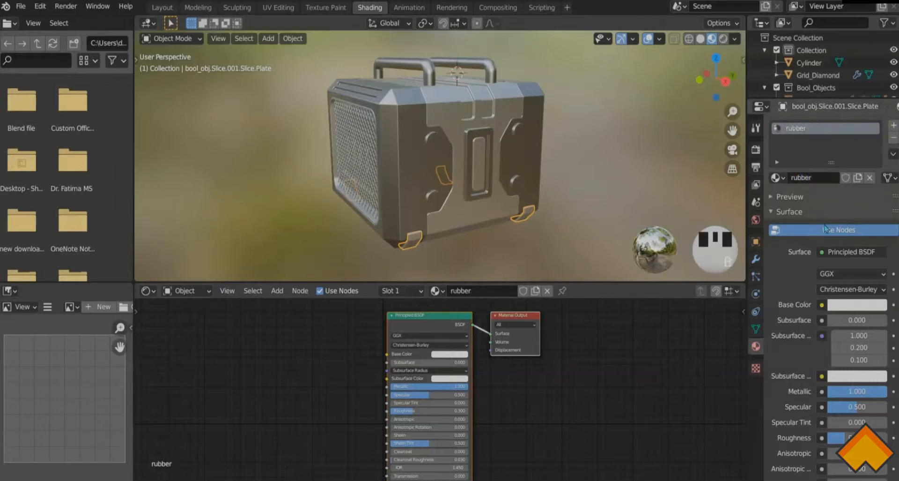
{"action": "left_click", "coordinate": [457, 354]}
{"action": "left_click_drag", "start_coordinate": [492, 253], "coordinate": [492, 281]}
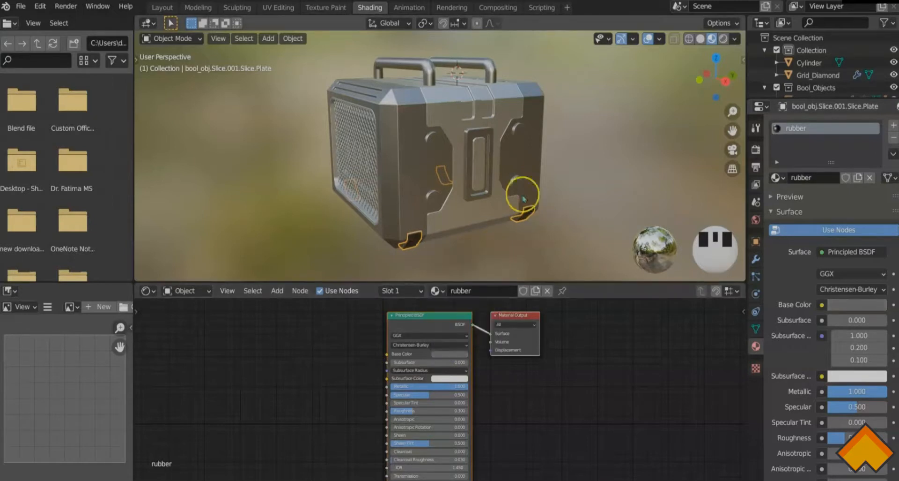
Hide the diamond grid covering the side opening
{"action": "middle_click_drag", "start_coordinate": [438, 187], "coordinate": [472, 188]}
{"action": "scroll", "coordinate": [443, 185], "scroll_direction": "up", "scroll_amount": 4}
{"action": "left_click", "coordinate": [476, 161]}
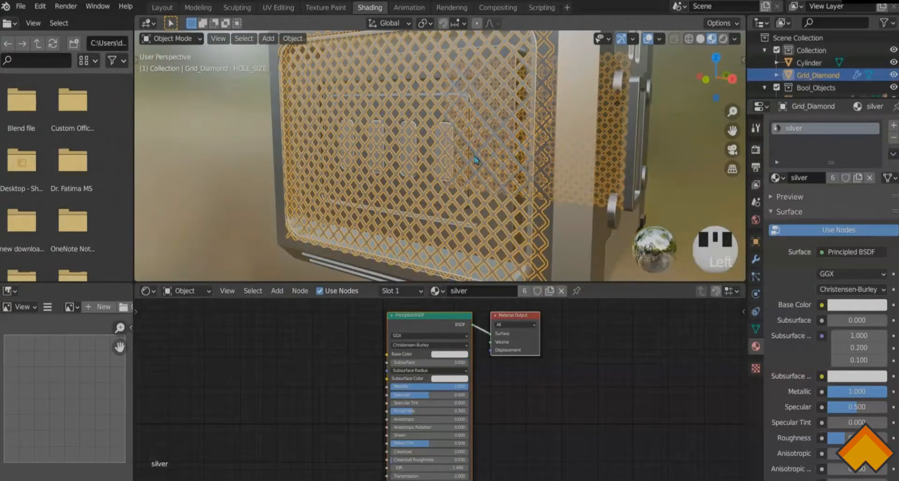
{"action": "key", "text": "h"}
Give the four small slots in the side recess their own copy of the silver material and name it light
{"action": "middle_click_drag", "start_coordinate": [458, 163], "coordinate": [457, 201]}
{"action": "left_click", "coordinate": [426, 176]}
{"action": "scroll", "coordinate": [446, 209], "scroll_direction": "down", "scroll_amount": 4}
{"action": "left_click", "coordinate": [832, 177]}
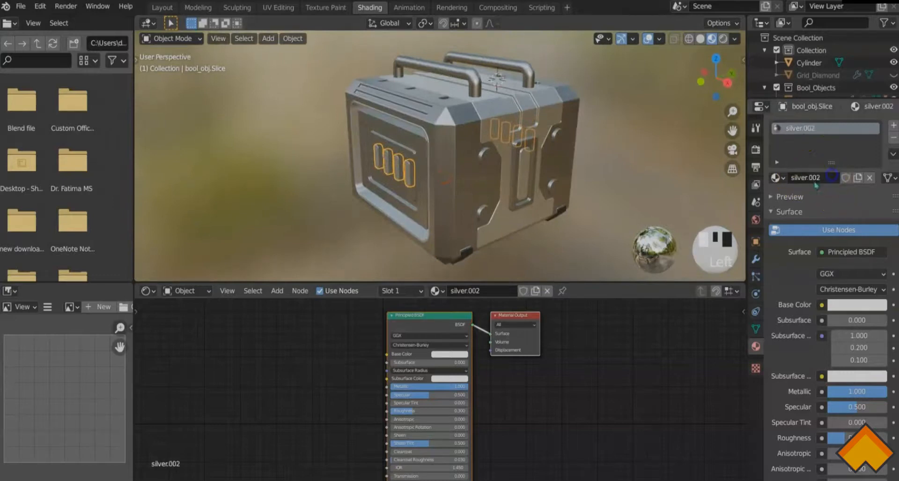
{"action": "left_click", "coordinate": [803, 178]}
{"action": "type", "text": "ligh"}
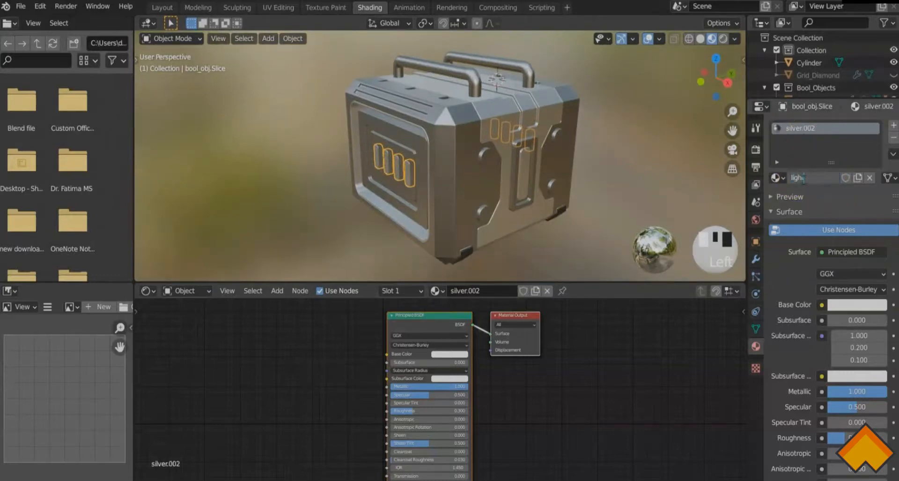
{"action": "type", "text": "t"}
{"action": "key", "text": "Return"}
Replace the light material's Principled BSDF with an Emission node connected to the Material Output's Surface
{"action": "left_click", "coordinate": [440, 318]}
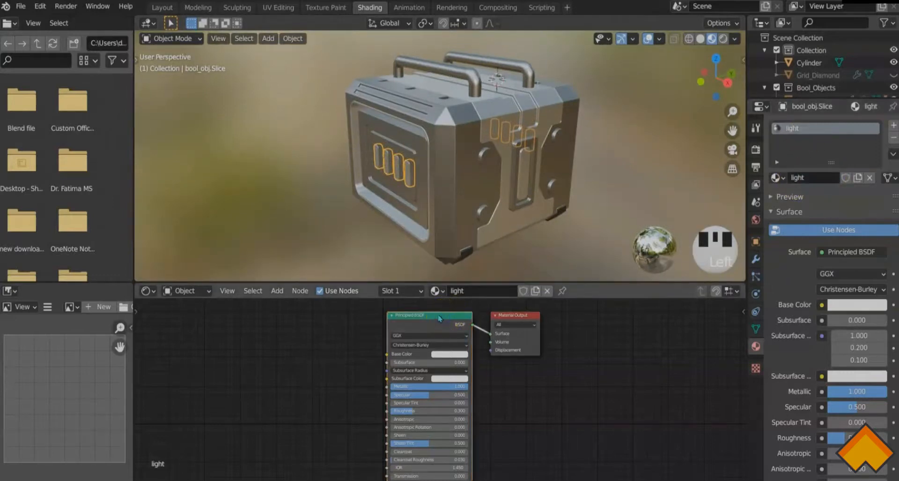
{"action": "key", "text": "x"}
{"action": "key", "text": "shift+a"}
{"action": "type", "text": "em"}
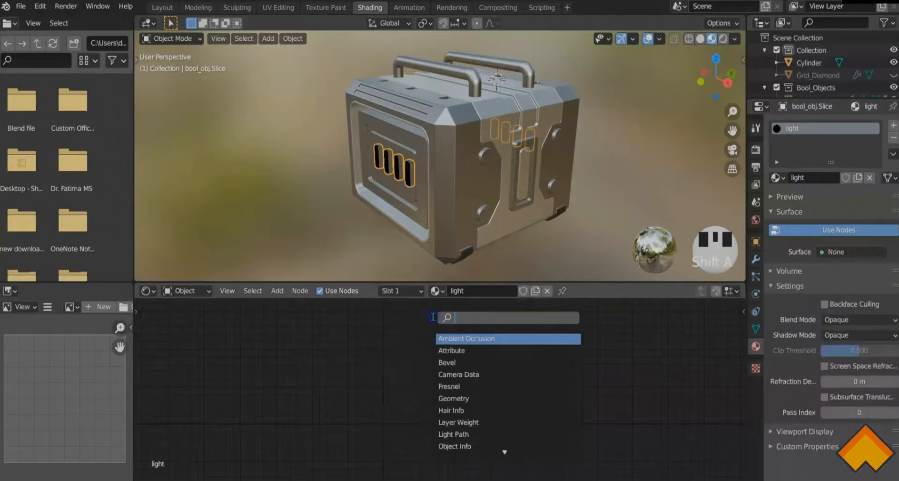
{"action": "left_click", "coordinate": [455, 338]}
{"action": "left_click", "coordinate": [445, 336]}
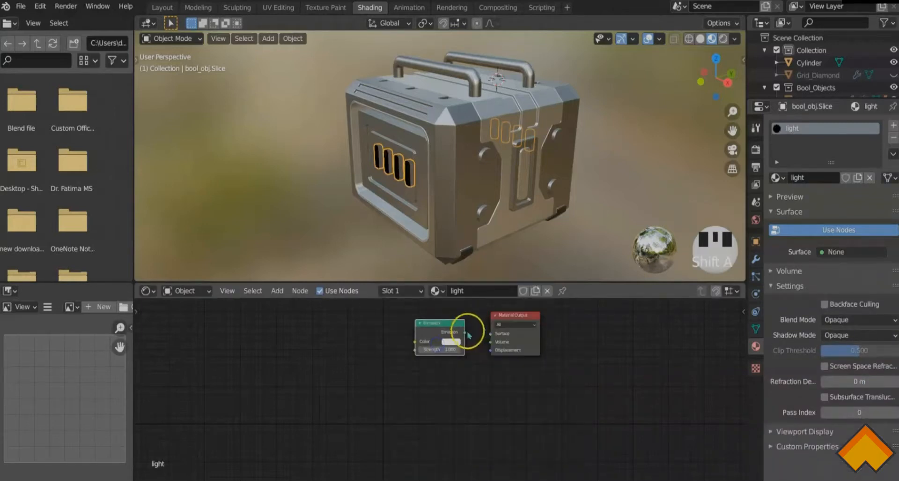
{"action": "left_click_drag", "start_coordinate": [489, 338], "coordinate": [490, 333]}
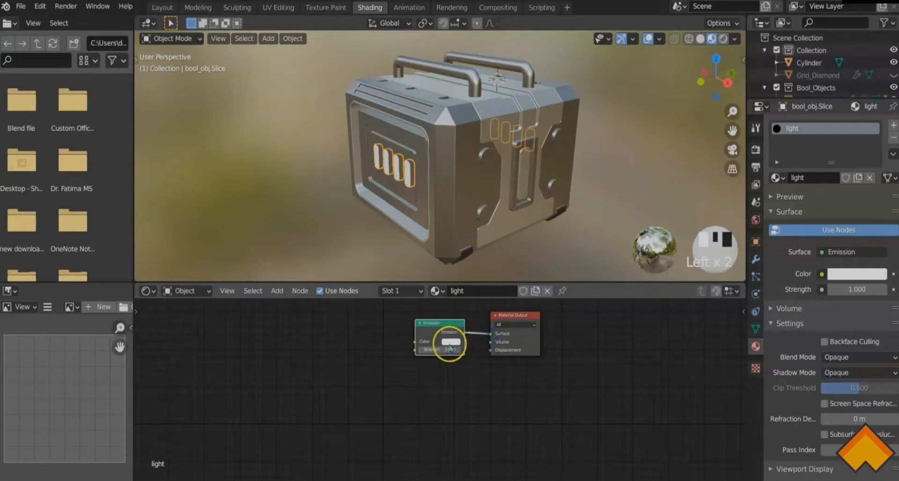
Set the Emission node's Strength to 4.000 and its Color to cyan blue
{"action": "left_click", "coordinate": [446, 349]}
{"action": "type", "text": "4"}
{"action": "key", "text": "Return"}
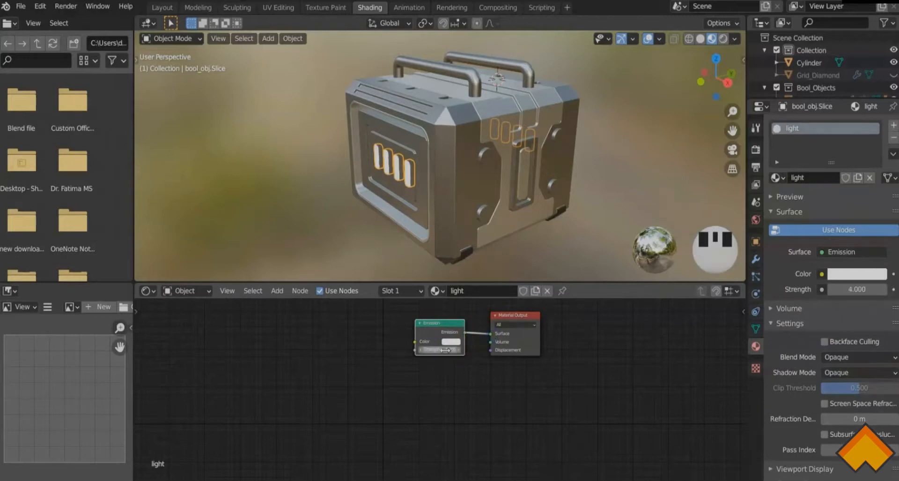
{"action": "left_click", "coordinate": [451, 341]}
{"action": "left_click", "coordinate": [473, 242]}
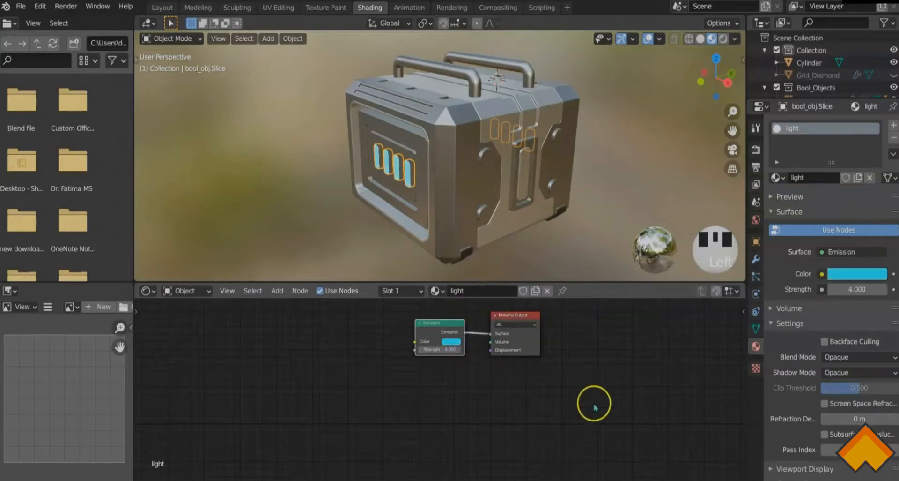
{"action": "middle_click_drag", "start_coordinate": [539, 209], "coordinate": [516, 207]}
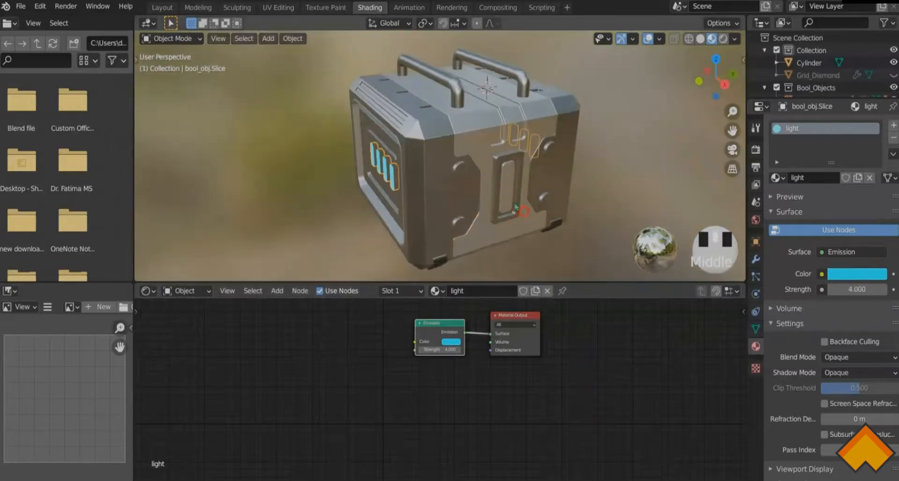
{"action": "left_click", "coordinate": [491, 113]}
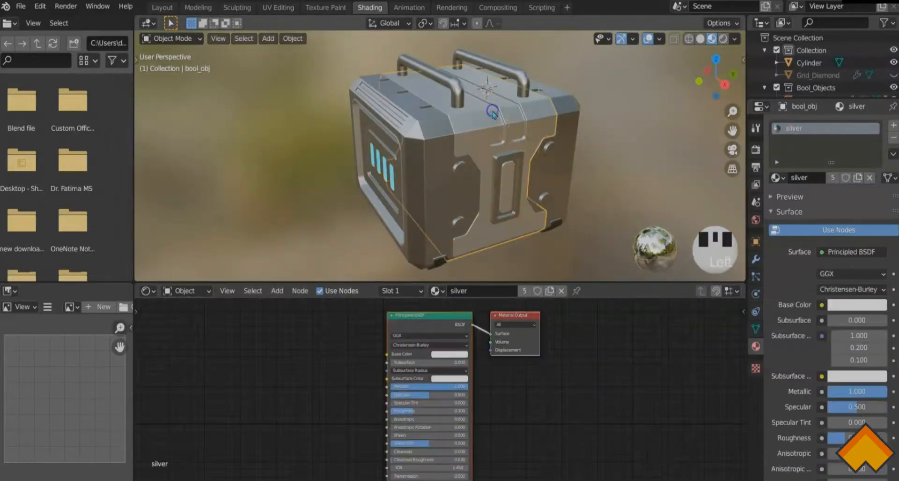
{"action": "scroll", "coordinate": [510, 149], "scroll_direction": "up", "scroll_amount": 2}
{"action": "key", "text": "Tab"}
{"action": "key", "text": "Tab"}
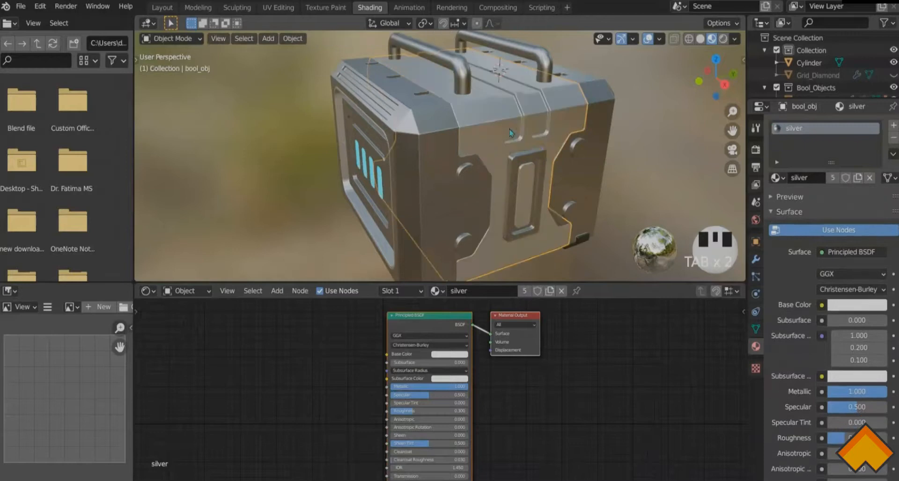
{"action": "middle_click_drag", "start_coordinate": [587, 208], "coordinate": [521, 213], "text": "shift"}
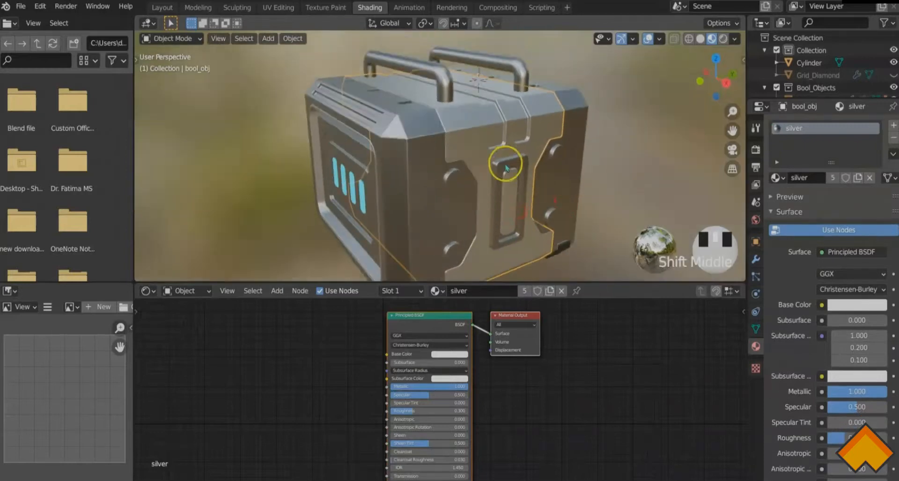
Select the recessed frame on the front face and switch to the Layout workspace
{"action": "left_click", "coordinate": [506, 167]}
{"action": "scroll", "coordinate": [524, 188], "scroll_direction": "down", "scroll_amount": 2}
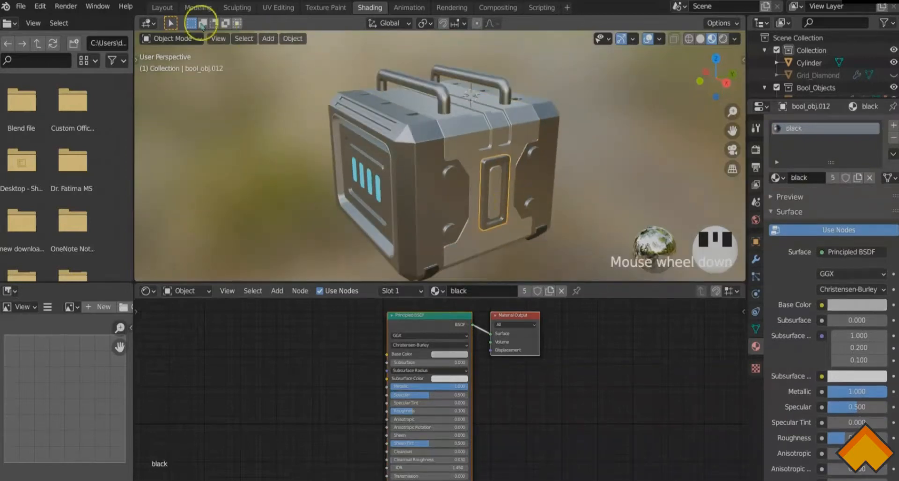
{"action": "mouse_move", "coordinate": [375, 181]}
{"action": "middle_mouse_down"}
{"action": "mouse_move", "coordinate": [385, 189]}
{"action": "mouse_move", "coordinate": [374, 194]}
{"action": "middle_mouse_up"}
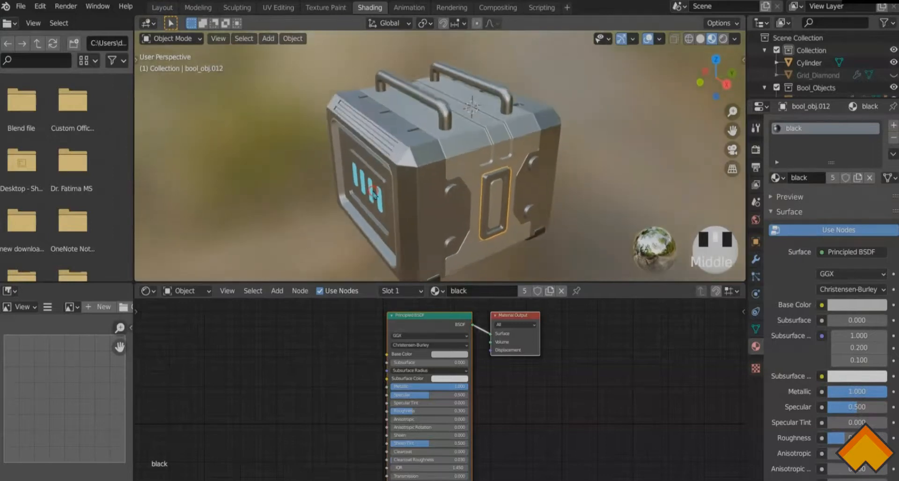
{"action": "left_click", "coordinate": [162, 8]}
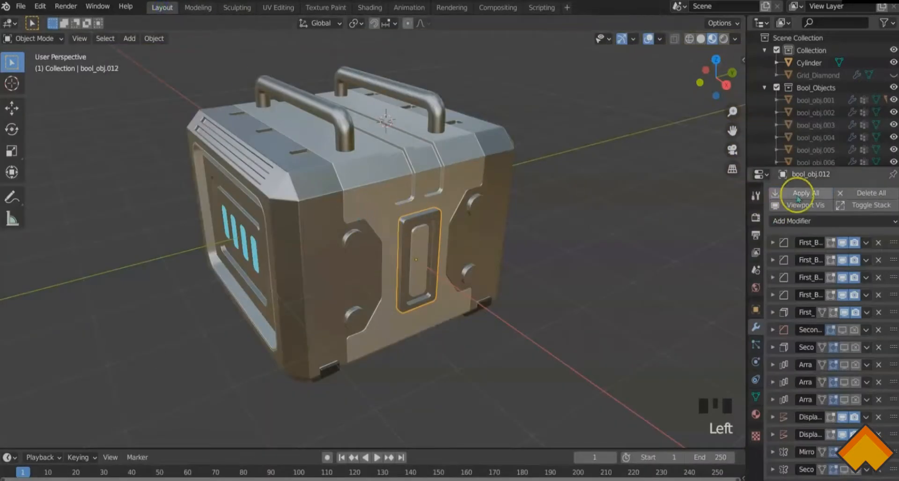
{"action": "left_click", "coordinate": [799, 196]}
{"action": "middle_click_drag", "start_coordinate": [641, 289], "coordinate": [392, 331]}
{"action": "key", "text": "ctrl+z"}
Reveal the hidden diamond grid over the side recess and clear the selection
{"action": "key", "text": "alt+h"}
{"action": "left_click", "coordinate": [515, 323]}
{"action": "scroll", "coordinate": [515, 322], "scroll_direction": "down", "scroll_amount": 2}
{"action": "middle_click_drag", "start_coordinate": [515, 323], "coordinate": [469, 267]}
{"action": "scroll", "coordinate": [504, 290], "scroll_direction": "up", "scroll_amount": 2}
Append the LIBRARY_DECAL object from decal.blend in folder 007 of the Team C decals
{"action": "left_click", "coordinate": [23, 7]}
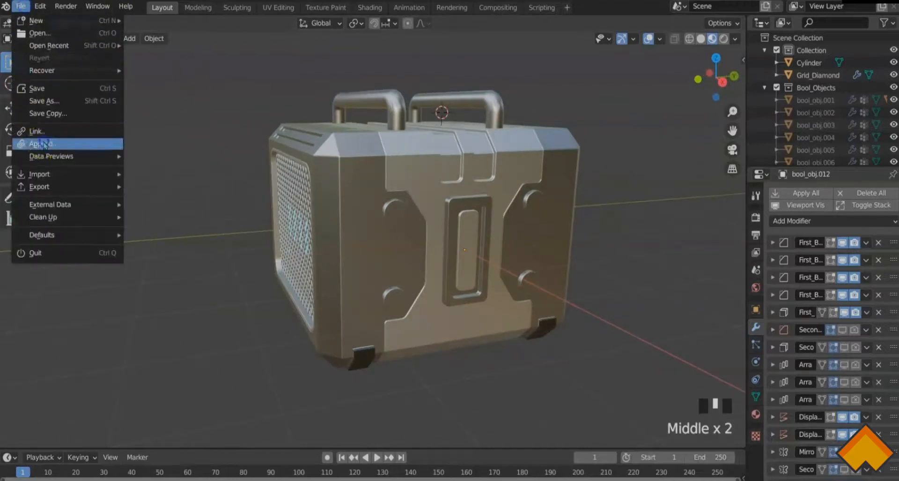
{"action": "left_click", "coordinate": [43, 143]}
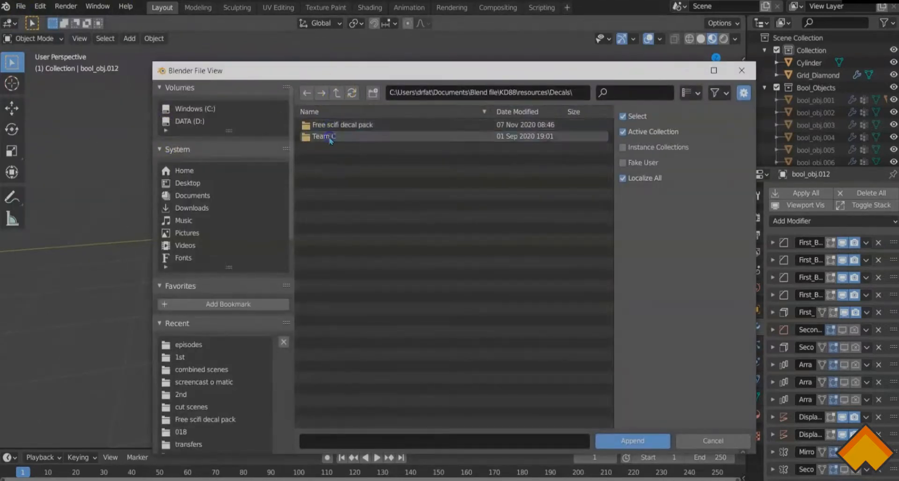
{"action": "double_click", "coordinate": [331, 136]}
{"action": "left_click", "coordinate": [326, 193]}
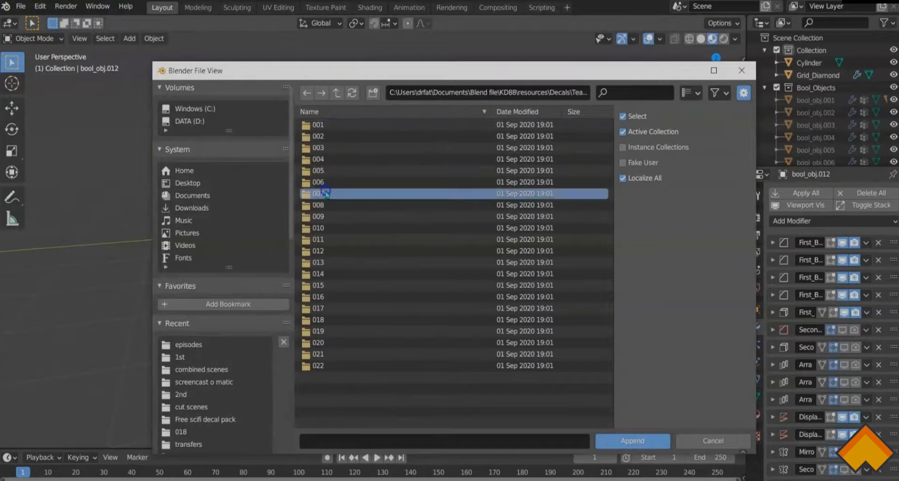
{"action": "double_click", "coordinate": [327, 193]}
{"action": "double_click", "coordinate": [328, 126]}
{"action": "double_click", "coordinate": [328, 170]}
{"action": "double_click", "coordinate": [327, 125]}
Move the appended decal above the box's top, scale it along X and rotate it 90 degrees
{"action": "middle_click_drag", "start_coordinate": [430, 292], "coordinate": [466, 281]}
{"action": "key", "text": "g"}
{"action": "left_click", "coordinate": [466, 176]}
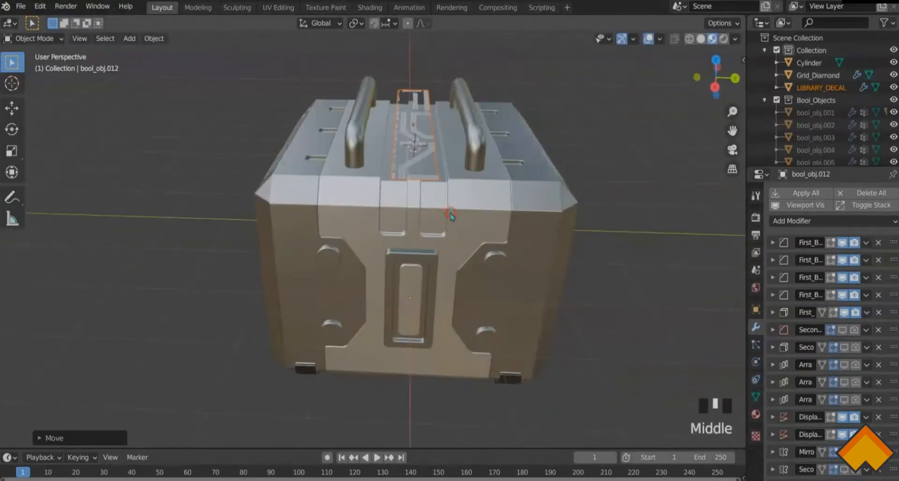
{"action": "key", "text": "s"}
{"action": "key", "text": "x"}
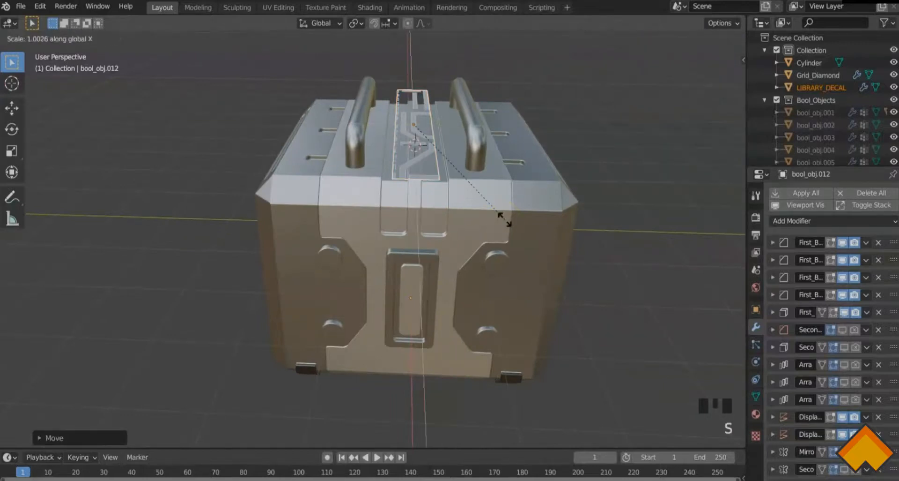
{"action": "left_click", "coordinate": [459, 182]}
{"action": "type", "text": "r90"}
{"action": "key", "text": "Return"}
Move the decal along X in front of the box and rotate it 90 degrees about Y
{"action": "key", "text": "g"}
{"action": "key", "text": "x"}
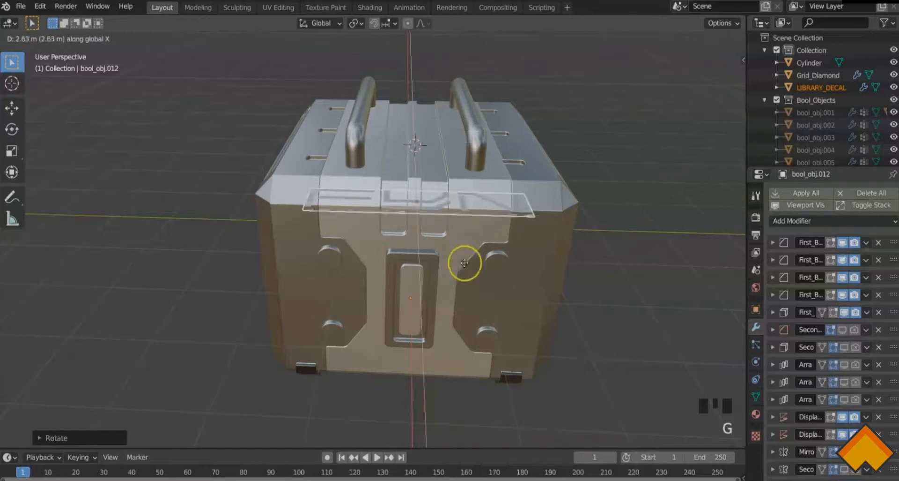
{"action": "left_click", "coordinate": [467, 295]}
{"action": "type", "text": "ry"}
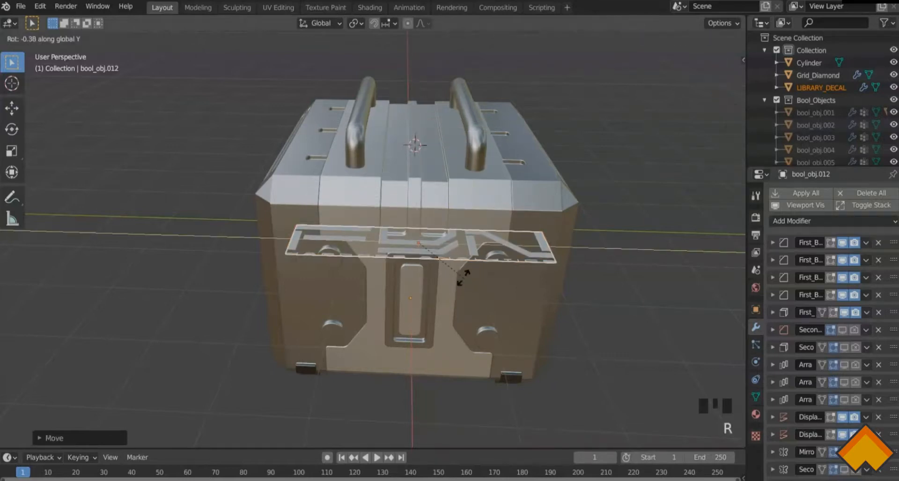
{"action": "type", "text": "90"}
{"action": "key", "text": "Return"}
Lower the upright decal along Z and shift it along X towards the bottom of the front face
{"action": "middle_click_drag", "start_coordinate": [461, 281], "coordinate": [472, 254]}
{"action": "key", "text": "g"}
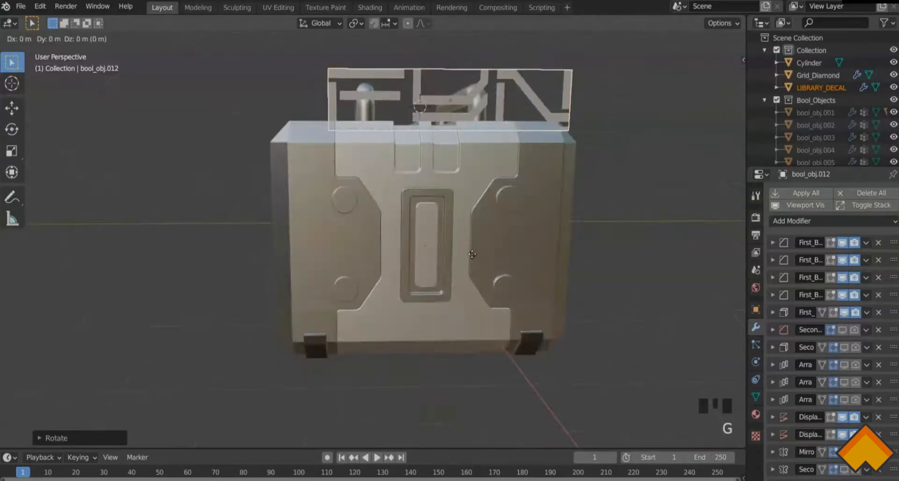
{"action": "key", "text": "z"}
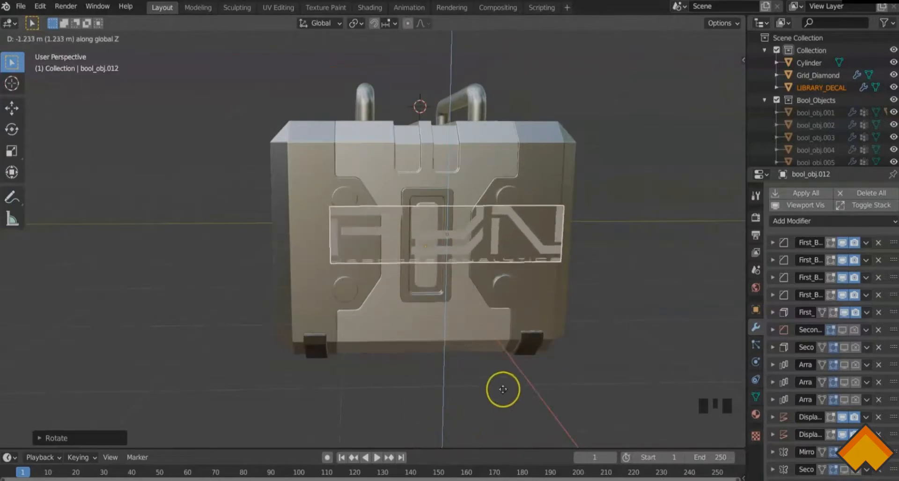
{"action": "left_click", "coordinate": [502, 375]}
{"action": "key", "text": "g"}
{"action": "key", "text": "x"}
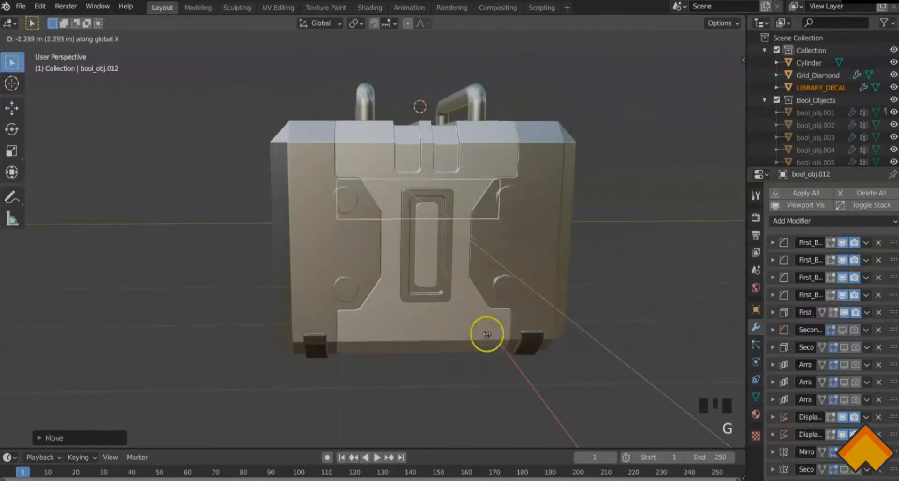
{"action": "key", "text": "z"}
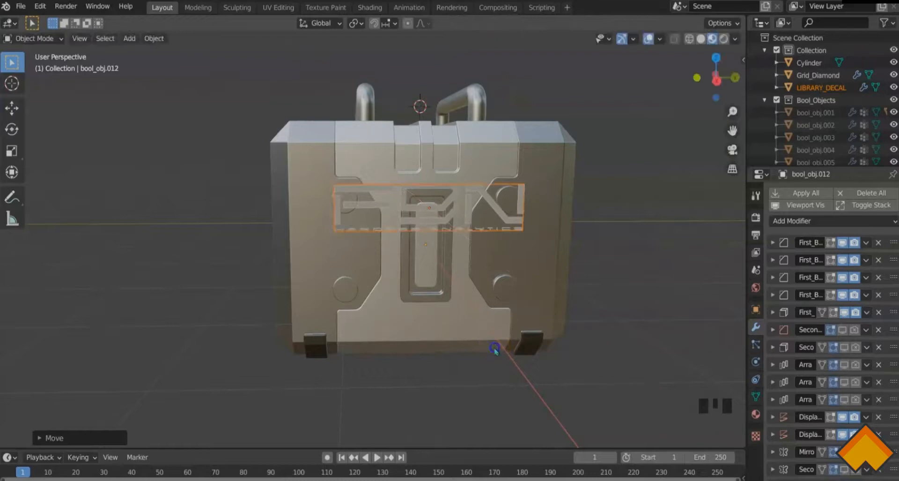
{"action": "left_click", "coordinate": [499, 56]}
{"action": "middle_click_drag", "start_coordinate": [476, 256], "coordinate": [552, 234]}
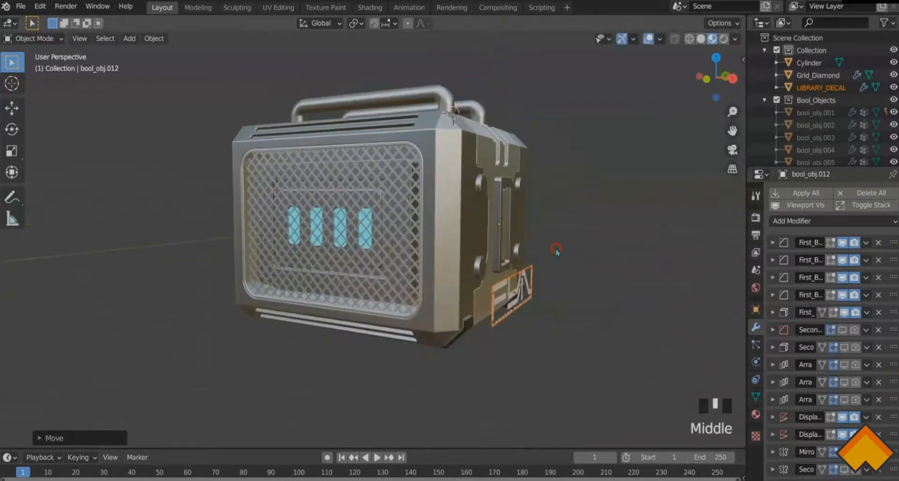
Scale the decal down and position it along Z and X on the panel below the recessed frame
{"action": "key", "text": "s"}
{"action": "scroll", "coordinate": [577, 295], "scroll_direction": "up", "scroll_amount": 2}
{"action": "middle_click_drag", "start_coordinate": [576, 294], "coordinate": [511, 293]}
{"action": "key", "text": "g"}
{"action": "key", "text": "z"}
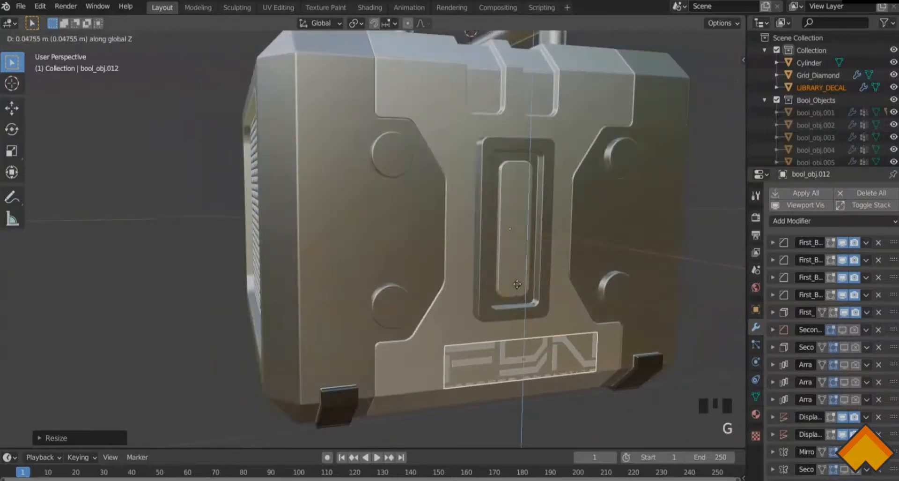
{"action": "key", "text": "x"}
{"action": "left_click", "coordinate": [495, 277]}
Stretch the decal along Y by about 1.56 to span the lower front panel and deselect it
{"action": "middle_click_drag", "start_coordinate": [496, 278], "coordinate": [534, 290]}
{"action": "scroll", "coordinate": [518, 285], "scroll_direction": "down", "scroll_amount": 3}
{"action": "scroll", "coordinate": [525, 286], "scroll_direction": "up", "scroll_amount": 3}
{"action": "key", "text": "s"}
{"action": "key", "text": "y"}
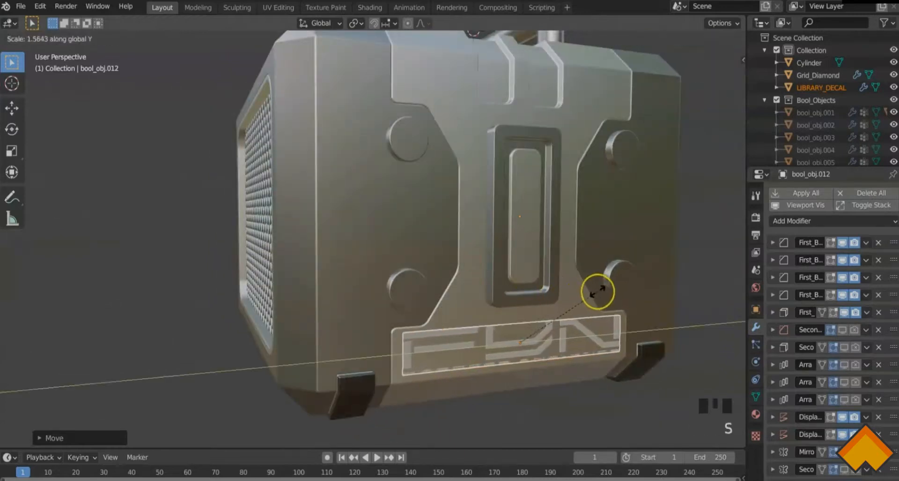
{"action": "left_click", "coordinate": [597, 294]}
{"action": "key", "text": "s"}
{"action": "key", "text": "z"}
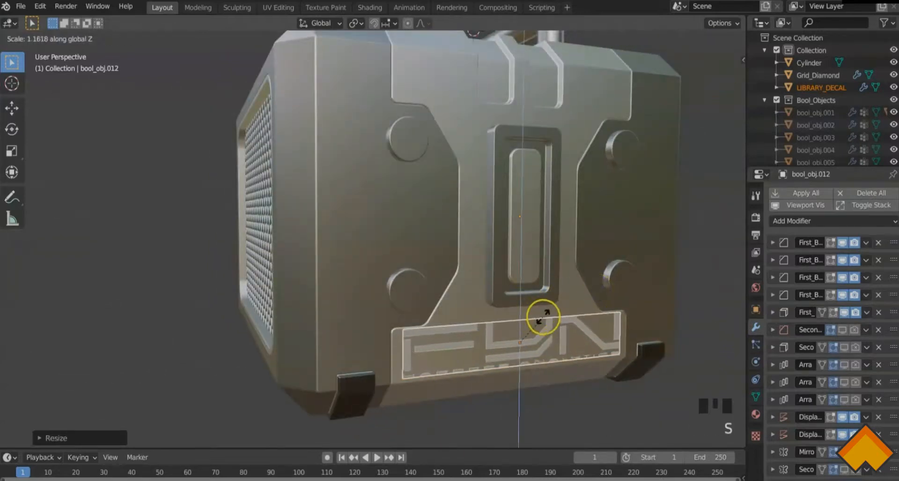
{"action": "key", "text": "Escape"}
{"action": "scroll", "coordinate": [503, 320], "scroll_direction": "down", "scroll_amount": 2}
{"action": "left_click", "coordinate": [632, 247]}
{"action": "middle_click_drag", "start_coordinate": [632, 247], "coordinate": [524, 231]}
{"action": "scroll", "coordinate": [523, 231], "scroll_direction": "up", "scroll_amount": 1}
{"action": "scroll", "coordinate": [524, 231], "scroll_direction": "up", "scroll_amount": 1}
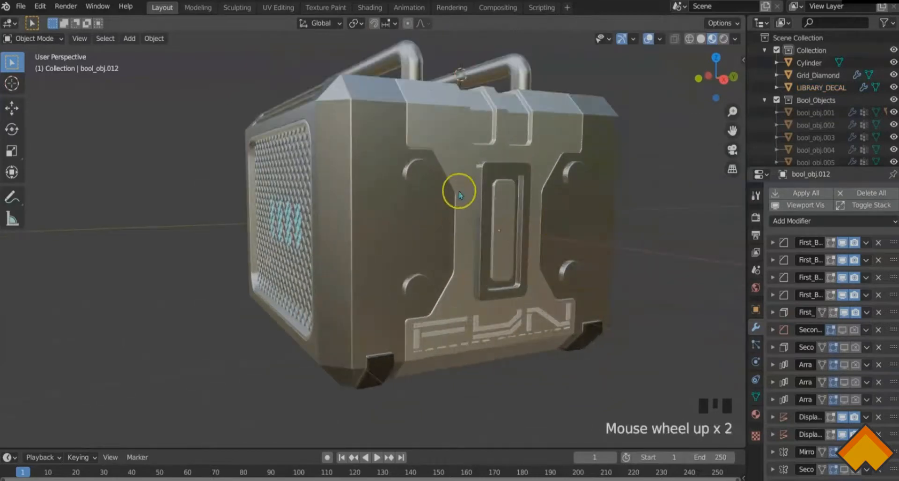
Append the round perforated LIBRARY_DECAL object from the decal library
{"action": "left_click", "coordinate": [21, 7]}
{"action": "left_click", "coordinate": [52, 143]}
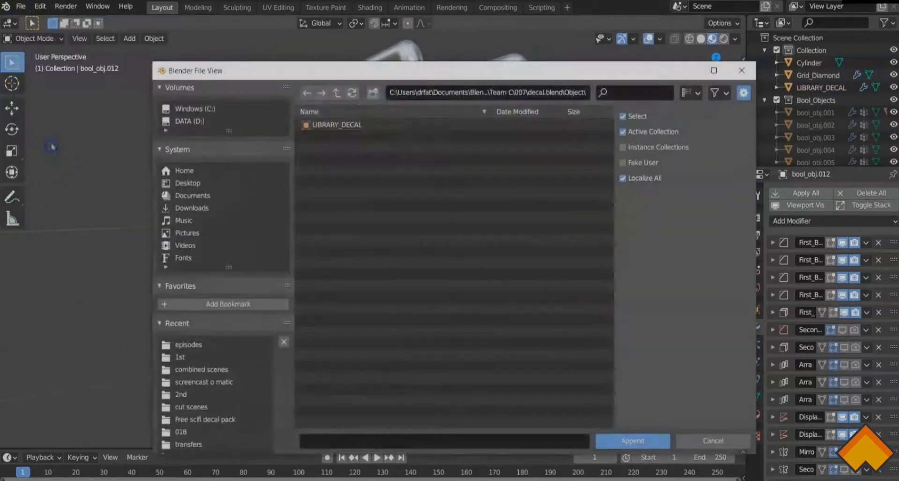
{"action": "double_click", "coordinate": [337, 124]}
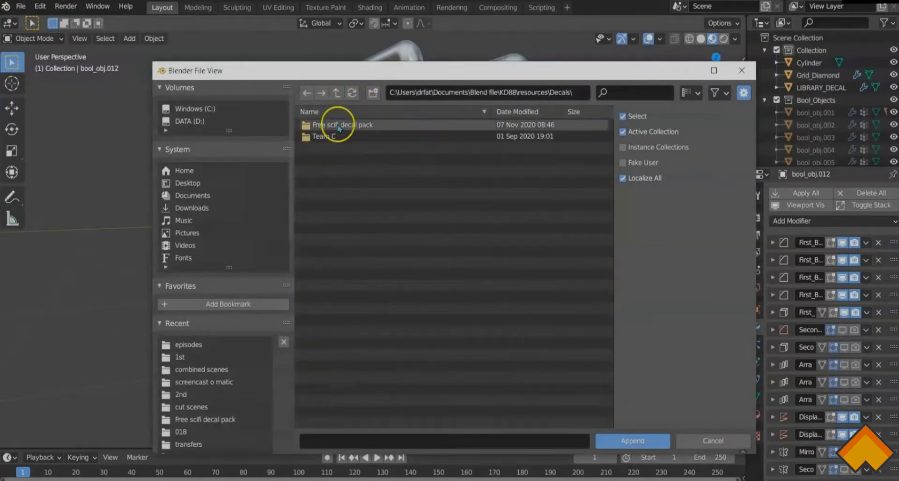
{"action": "double_click", "coordinate": [340, 149]}
{"action": "double_click", "coordinate": [337, 139]}
{"action": "double_click", "coordinate": [329, 176]}
{"action": "double_click", "coordinate": [321, 128]}
Raise the round decal along Z, move it along X in front of the box and rotate it 90 degrees upright
{"action": "middle_click_drag", "start_coordinate": [440, 183], "coordinate": [433, 180]}
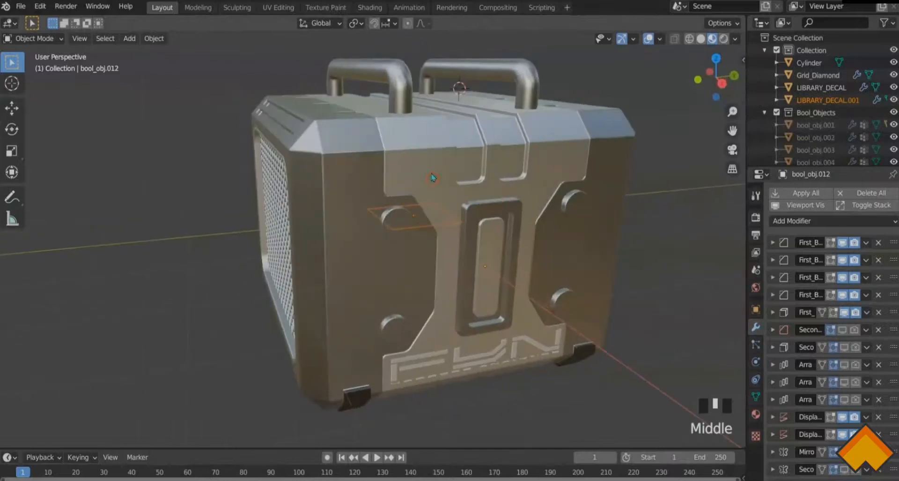
{"action": "key", "text": "g"}
{"action": "key", "text": "z"}
{"action": "left_click", "coordinate": [445, 51]}
{"action": "middle_click_drag", "start_coordinate": [445, 50], "coordinate": [483, 150]}
{"action": "key", "text": "g"}
{"action": "key", "text": "x"}
{"action": "left_click", "coordinate": [537, 198]}
{"action": "type", "text": "r90"}
{"action": "key", "text": "Return"}
In the right orthographic view, lower the round decal along Z onto the recessed frame and scale it down
{"action": "middle_click_drag", "start_coordinate": [537, 202], "coordinate": [530, 162]}
{"action": "scroll", "coordinate": [531, 162], "scroll_direction": "up", "scroll_amount": 3}
{"action": "scroll", "coordinate": [529, 161], "scroll_direction": "down", "scroll_amount": 1}
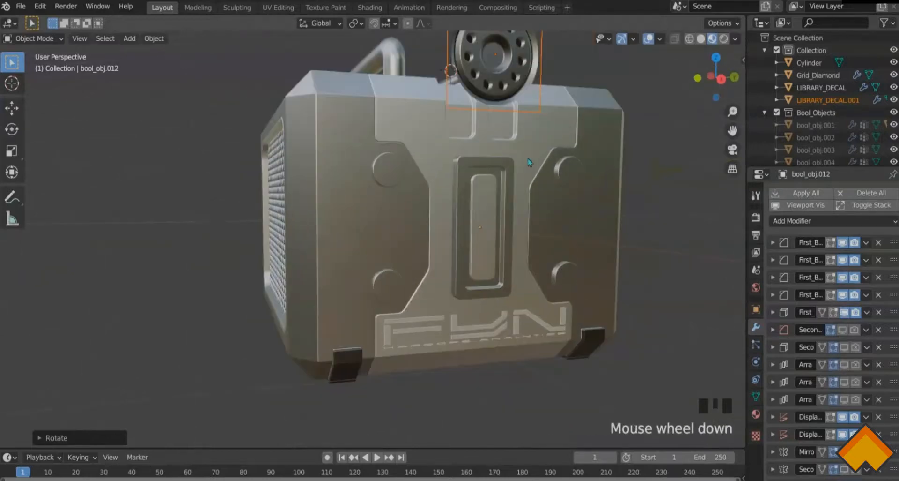
{"action": "key", "text": "KP_1"}
{"action": "key", "text": "KP_3"}
{"action": "key", "text": "g"}
{"action": "key", "text": "z"}
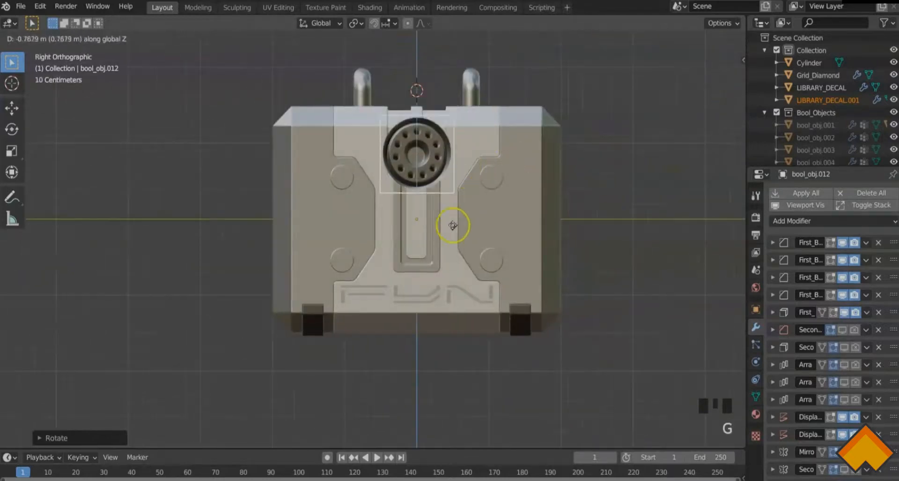
{"action": "key", "text": "s"}
{"action": "left_click", "coordinate": [410, 232]}
{"action": "scroll", "coordinate": [412, 184], "scroll_direction": "up", "scroll_amount": 4}
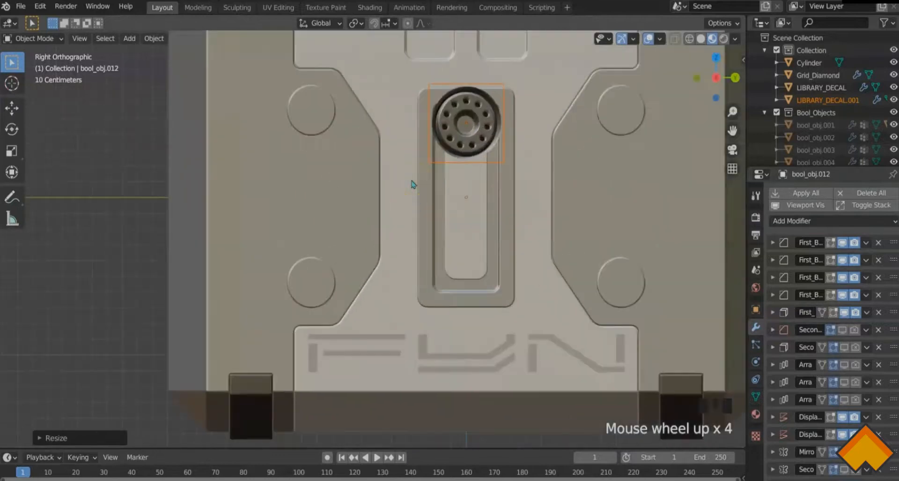
{"action": "middle_click_drag", "start_coordinate": [412, 184], "coordinate": [428, 234], "text": "shift"}
Place the round decal over the upper-left stud of the front face and fit its size to the stud
{"action": "key", "text": "g"}
{"action": "left_click", "coordinate": [305, 200]}
{"action": "key", "text": "s"}
{"action": "key", "text": "Escape"}
{"action": "key", "text": "g"}
{"action": "key", "text": "g"}
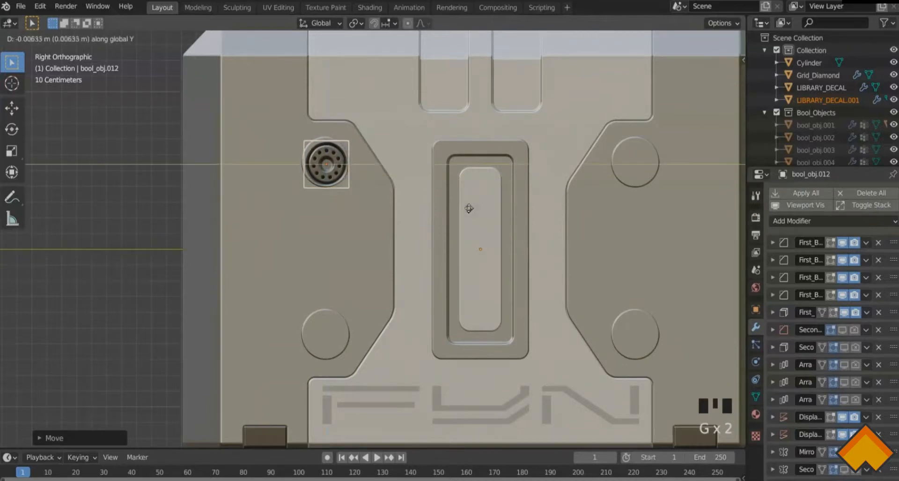
{"action": "left_click", "coordinate": [467, 208]}
{"action": "key", "text": "s"}
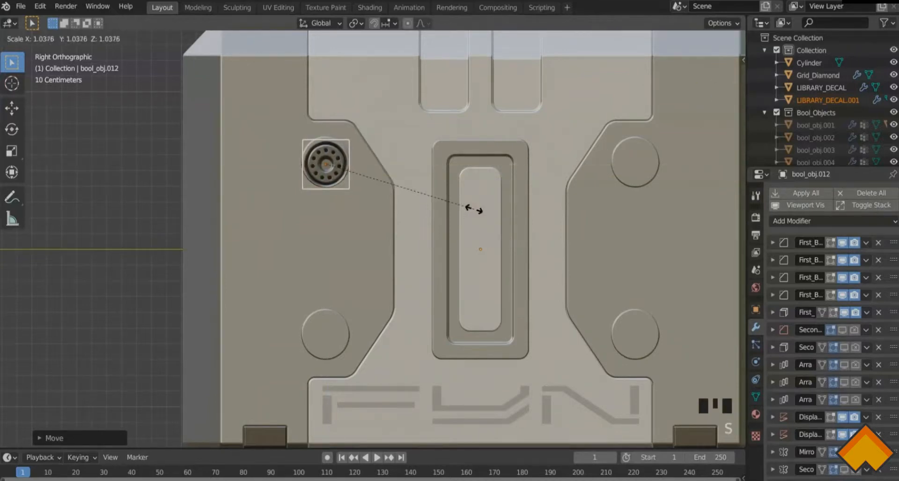
{"action": "left_click", "coordinate": [477, 208]}
{"action": "key", "text": "g"}
{"action": "left_click", "coordinate": [479, 206]}
Move the round decal along X back against the stud's face
{"action": "middle_click_drag", "start_coordinate": [478, 207], "coordinate": [564, 231]}
{"action": "scroll", "coordinate": [431, 245], "scroll_direction": "down", "scroll_amount": 3}
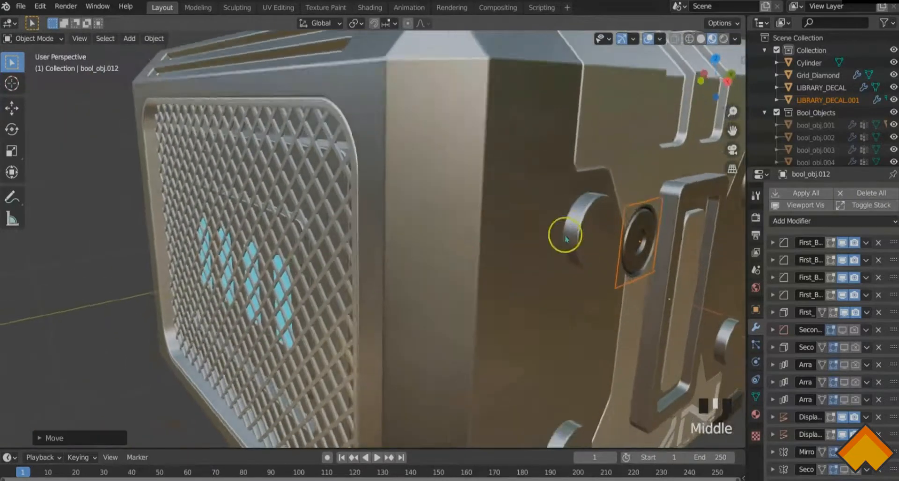
{"action": "key", "text": "g"}
{"action": "key", "text": "x"}
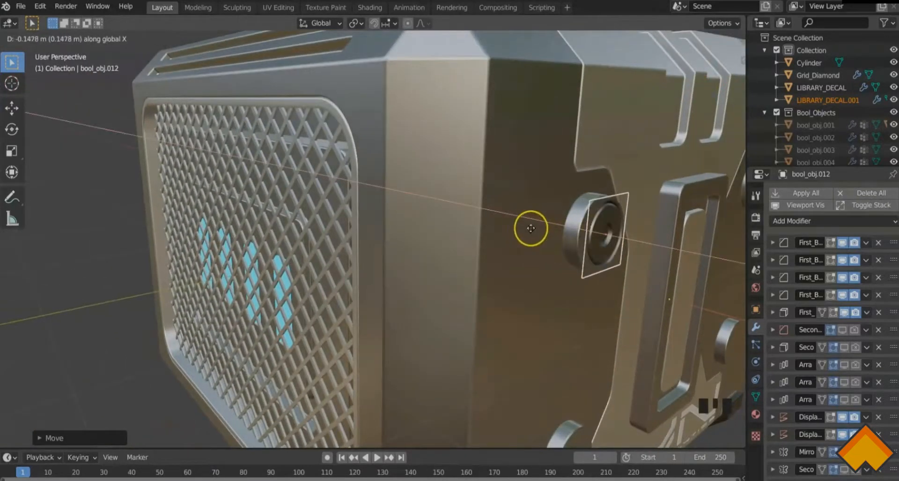
{"action": "left_click", "coordinate": [523, 228]}
Centre the round decal on the upper-left stud, fine-tuning its position along Y in the right orthographic view
{"action": "middle_click_drag", "start_coordinate": [523, 230], "coordinate": [494, 229]}
{"action": "scroll", "coordinate": [505, 233], "scroll_direction": "down", "scroll_amount": 2}
{"action": "key", "text": "g"}
{"action": "left_click", "coordinate": [418, 189]}
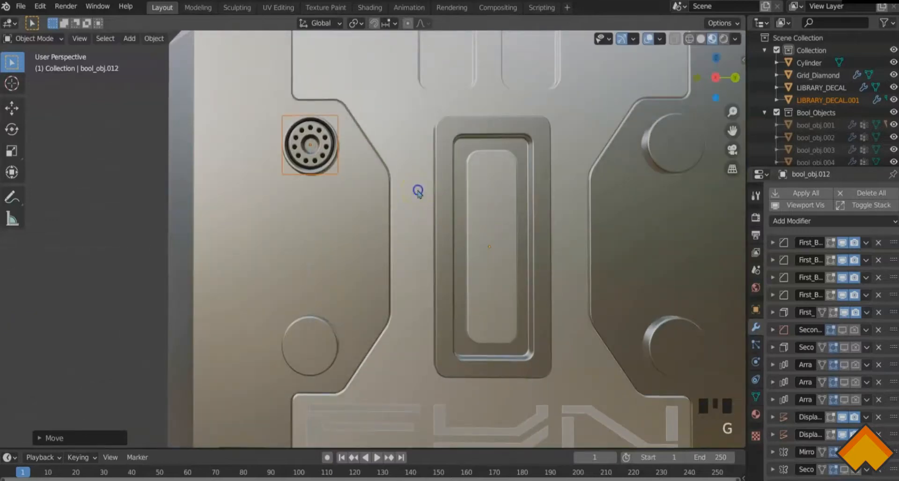
{"action": "key", "text": "KP_3"}
{"action": "scroll", "coordinate": [353, 185], "scroll_direction": "up", "scroll_amount": 4}
{"action": "middle_click_drag", "start_coordinate": [353, 185], "coordinate": [367, 276], "text": "shift"}
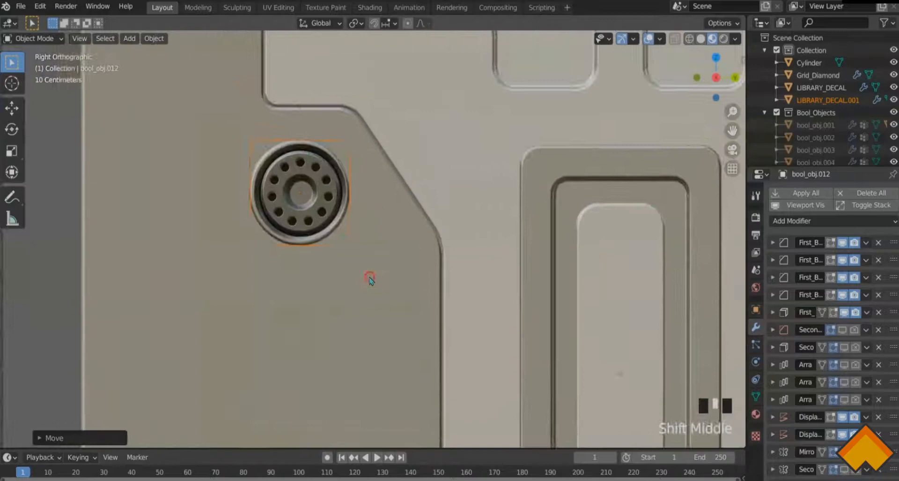
{"action": "scroll", "coordinate": [334, 220], "scroll_direction": "up", "scroll_amount": 2}
{"action": "middle_click_drag", "start_coordinate": [334, 222], "coordinate": [388, 262], "text": "shift"}
{"action": "key", "text": "g"}
{"action": "key", "text": "y"}
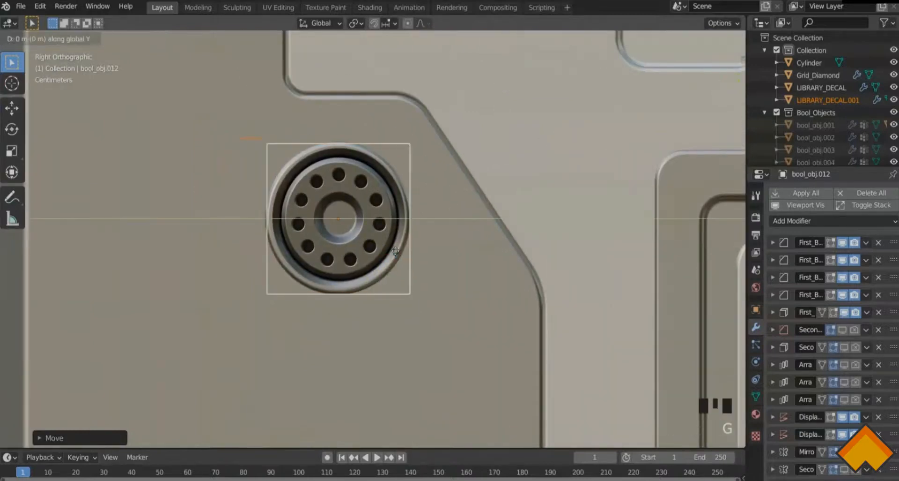
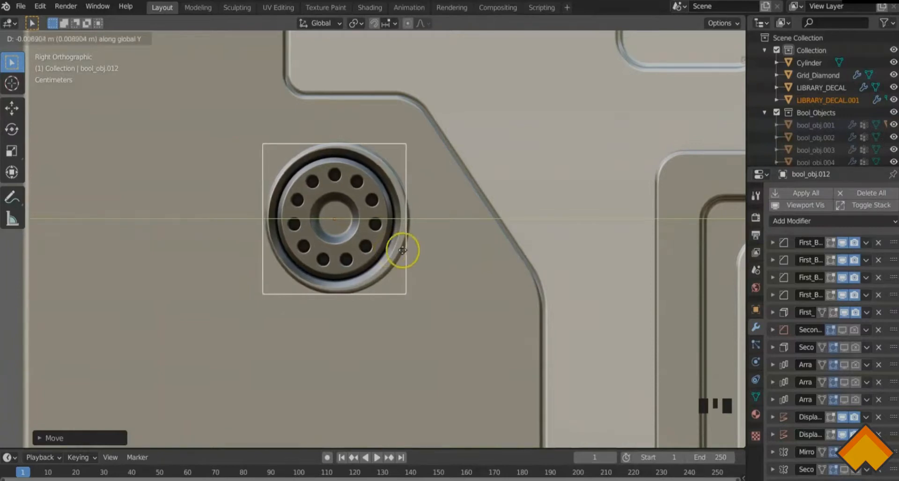
{"action": "left_click", "coordinate": [429, 252]}
Duplicate the round decal down along Z onto the lower-left stud and fine-align the copy
{"action": "scroll", "coordinate": [430, 253], "scroll_direction": "down", "scroll_amount": 9}
{"action": "middle_click_drag", "start_coordinate": [497, 284], "coordinate": [441, 270]}
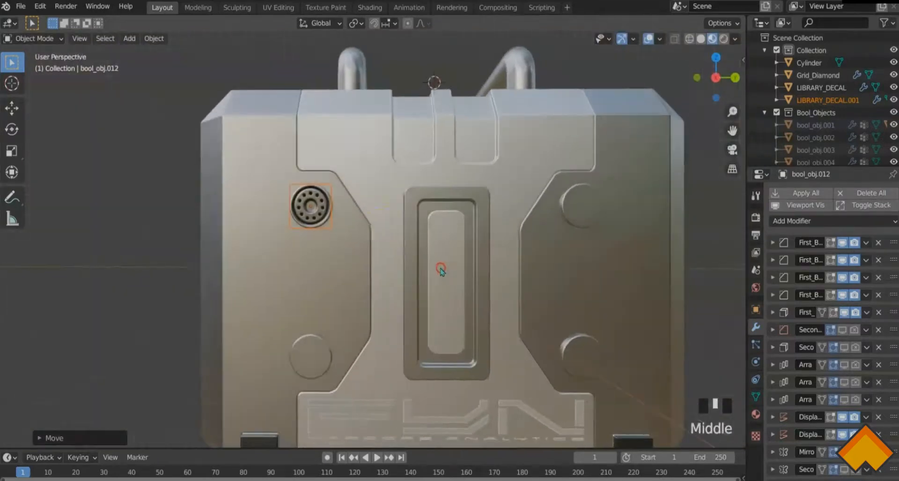
{"action": "key", "text": "shift+d"}
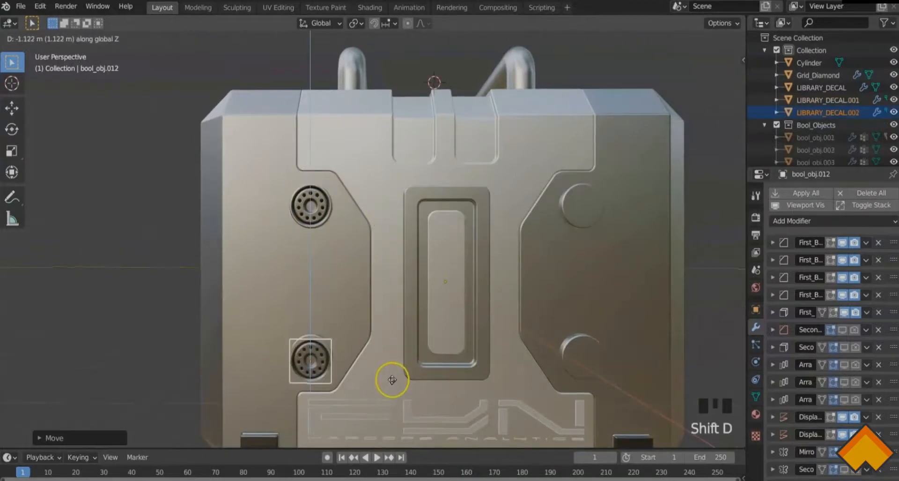
{"action": "left_click", "coordinate": [391, 374]}
{"action": "key", "text": "KP_3"}
{"action": "scroll", "coordinate": [365, 333], "scroll_direction": "up", "scroll_amount": 6}
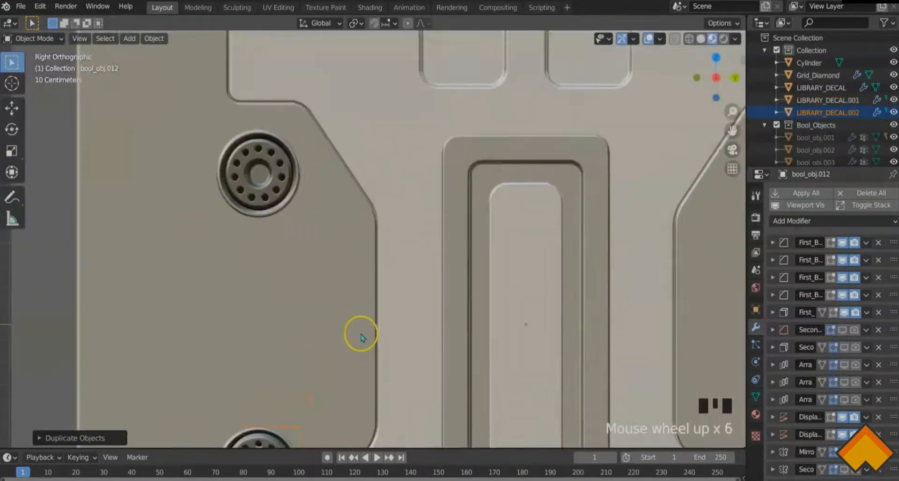
{"action": "middle_click_drag", "start_coordinate": [361, 333], "coordinate": [407, 97], "text": "shift"}
{"action": "key", "text": "g"}
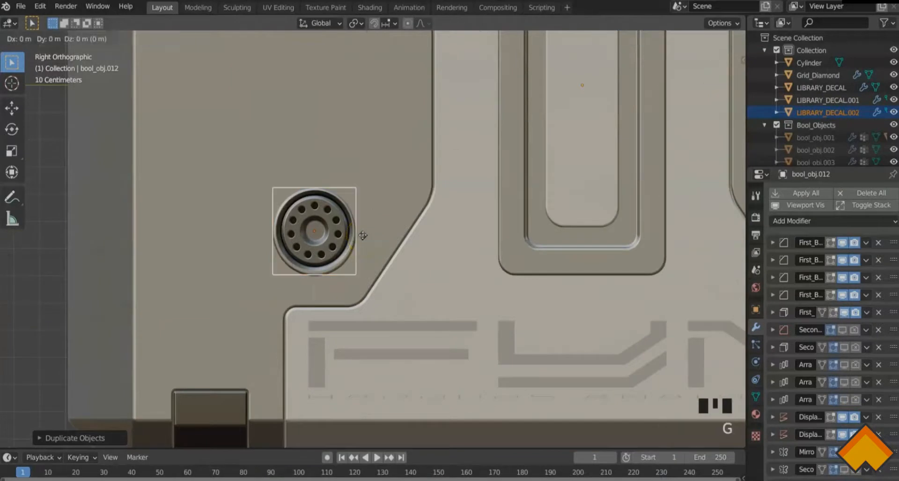
{"action": "left_click", "coordinate": [364, 237]}
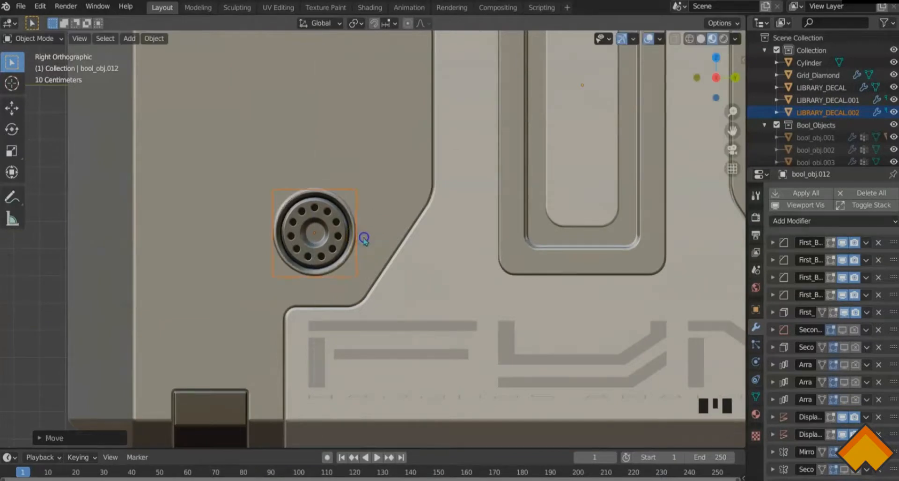
Duplicate both left-hand round decals together along Y onto the two right-hand studs of the front face
{"action": "scroll", "coordinate": [366, 242], "scroll_direction": "down", "scroll_amount": 6}
{"action": "left_click", "coordinate": [355, 137], "text": "shift"}
{"action": "key", "text": "shift+d"}
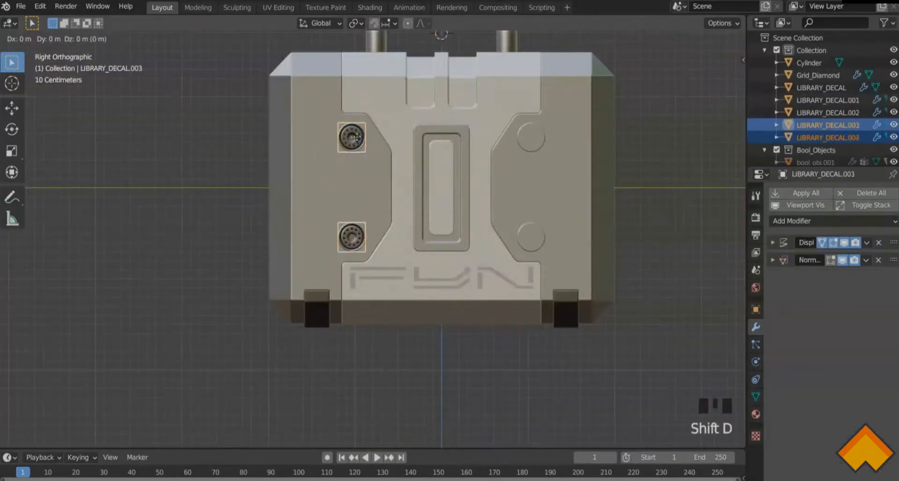
{"action": "left_click", "coordinate": [537, 148]}
{"action": "middle_click_drag", "start_coordinate": [562, 187], "coordinate": [534, 234]}
{"action": "left_click", "coordinate": [589, 225]}
{"action": "middle_click_drag", "start_coordinate": [534, 234], "coordinate": [529, 211], "text": "shift"}
{"action": "middle_click_drag", "start_coordinate": [520, 213], "coordinate": [477, 228], "text": "shift"}
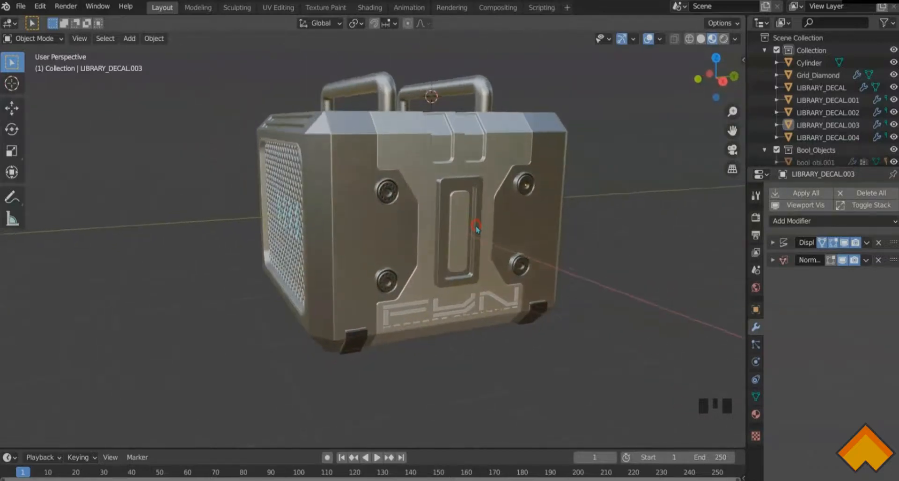
Append the vertical HARDops text decal object from the decal library's blend files
{"action": "left_click", "coordinate": [21, 6]}
{"action": "left_click", "coordinate": [44, 137]}
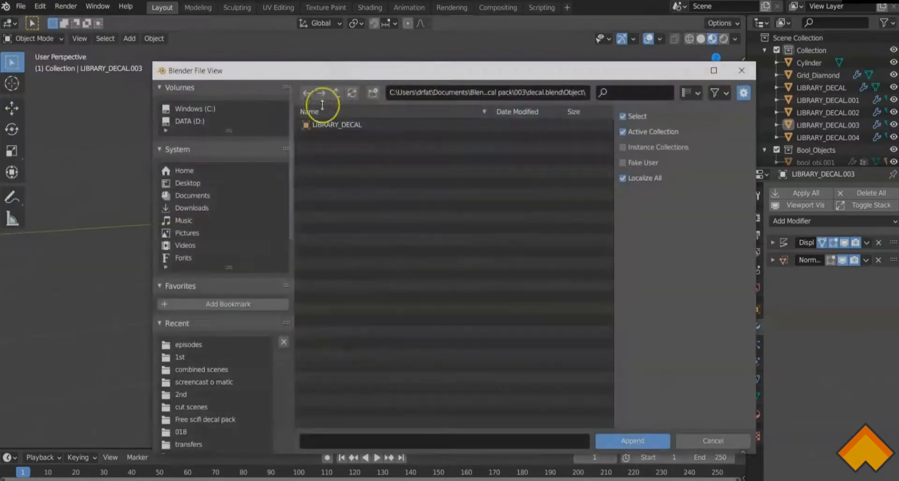
{"action": "left_click", "coordinate": [335, 93]}
{"action": "left_click", "coordinate": [335, 94]}
{"action": "left_click", "coordinate": [335, 94]}
{"action": "double_click", "coordinate": [327, 135]}
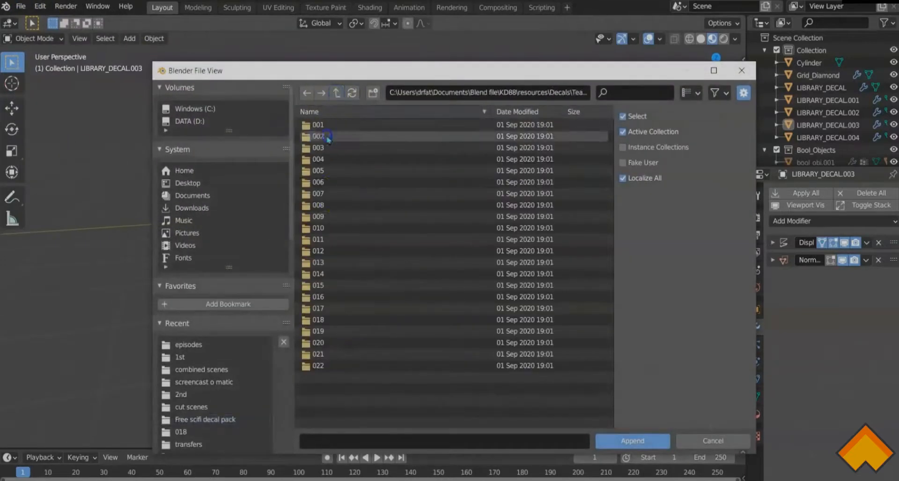
{"action": "left_click", "coordinate": [326, 219]}
{"action": "double_click", "coordinate": [326, 220]}
{"action": "double_click", "coordinate": [321, 124]}
{"action": "double_click", "coordinate": [321, 164]}
{"action": "double_click", "coordinate": [325, 125]}
Stand the appended text decal upright by rotating it and move it along X out in front of the front face
{"action": "middle_click_drag", "start_coordinate": [437, 270], "coordinate": [461, 268]}
{"action": "key", "text": "g"}
{"action": "left_click", "coordinate": [466, 164]}
{"action": "middle_click_drag", "start_coordinate": [466, 164], "coordinate": [422, 169]}
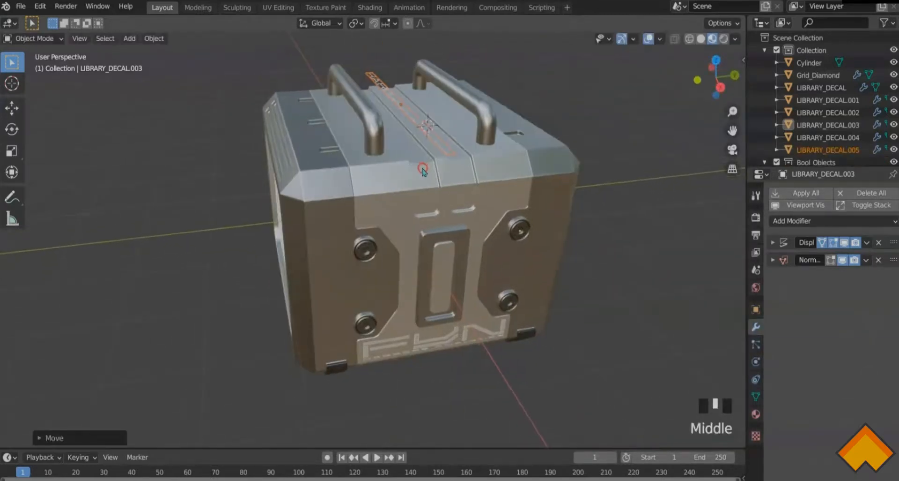
{"action": "key", "text": "r"}
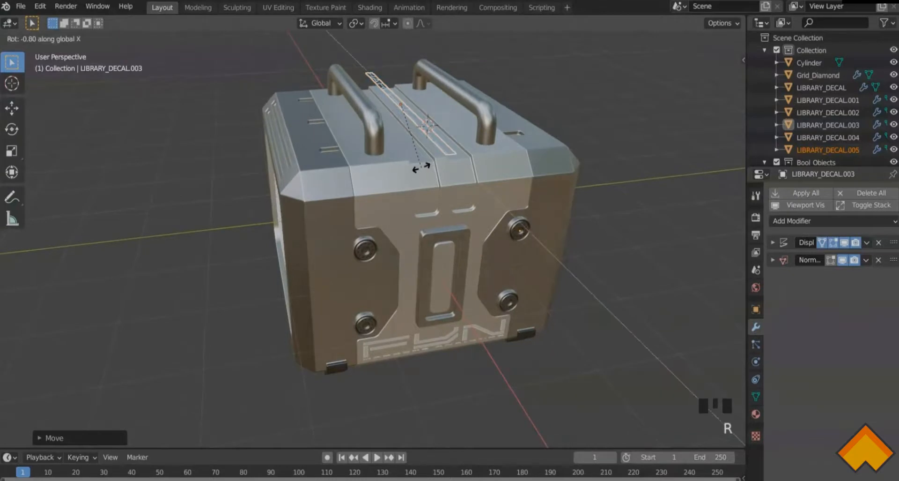
{"action": "key", "text": "Return"}
{"action": "key", "text": "g"}
{"action": "key", "text": "x"}
{"action": "left_click", "coordinate": [583, 248]}
Scale the text decal down and shift it along Y toward the right-hand edge of the front face
{"action": "middle_click_drag", "start_coordinate": [586, 248], "coordinate": [572, 220]}
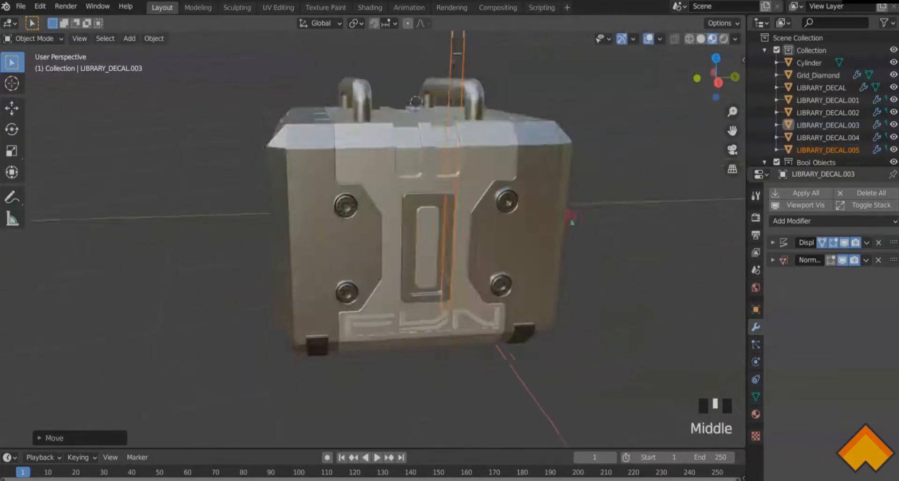
{"action": "scroll", "coordinate": [571, 218], "scroll_direction": "down", "scroll_amount": 2}
{"action": "key", "text": "s"}
{"action": "left_click", "coordinate": [501, 176]}
{"action": "key", "text": "g"}
{"action": "key", "text": "y"}
{"action": "left_click", "coordinate": [582, 191]}
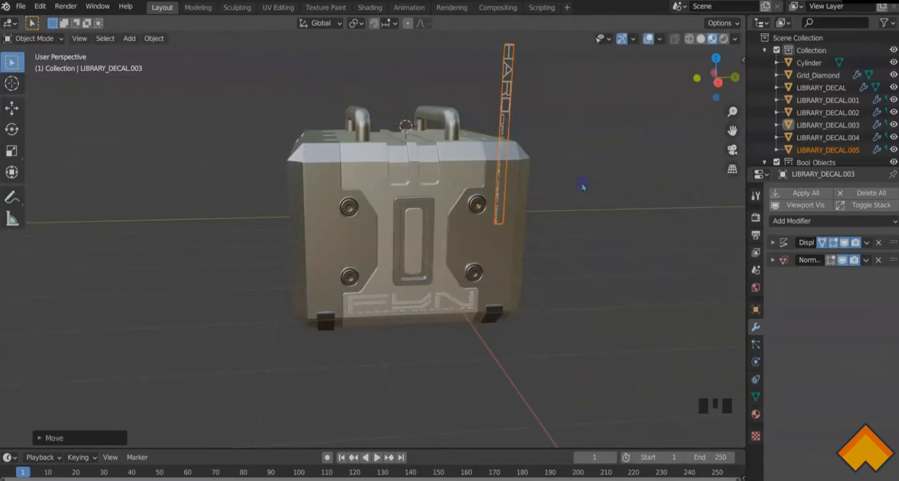
Align the text decal along Y and Z on the right-hand strip of the front face in the right orthographic view
{"action": "key", "text": "KP_3"}
{"action": "scroll", "coordinate": [543, 192], "scroll_direction": "up", "scroll_amount": 4}
{"action": "middle_click_drag", "start_coordinate": [542, 195], "coordinate": [440, 285], "text": "shift"}
{"action": "key", "text": "g"}
{"action": "key", "text": "y"}
{"action": "left_click", "coordinate": [488, 263]}
{"action": "key", "text": "g"}
{"action": "key", "text": "z"}
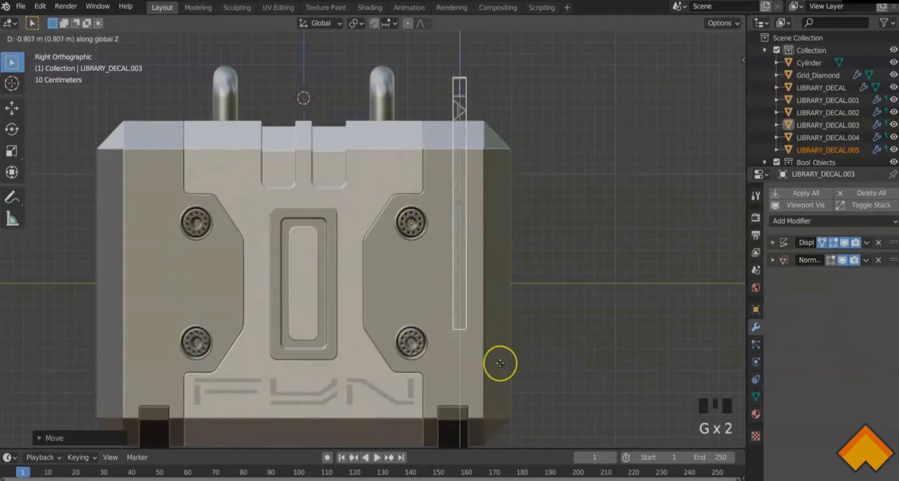
{"action": "left_click", "coordinate": [511, 432]}
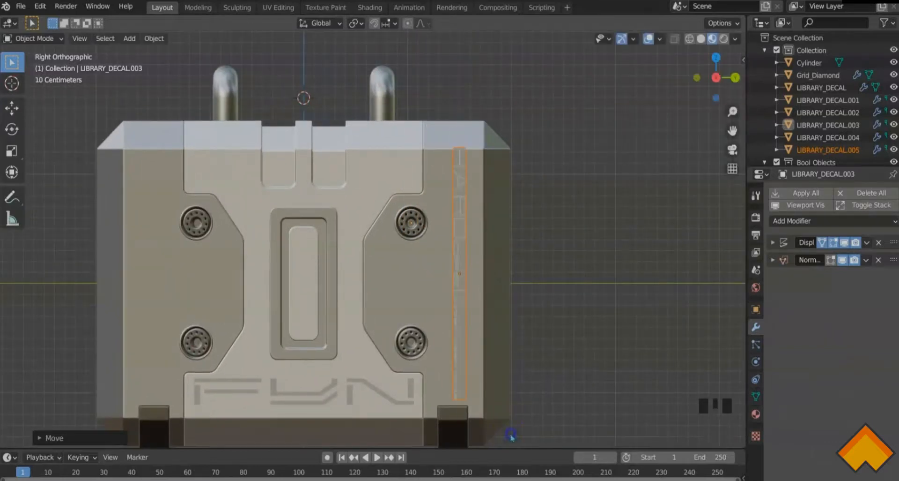
{"action": "key", "text": "g"}
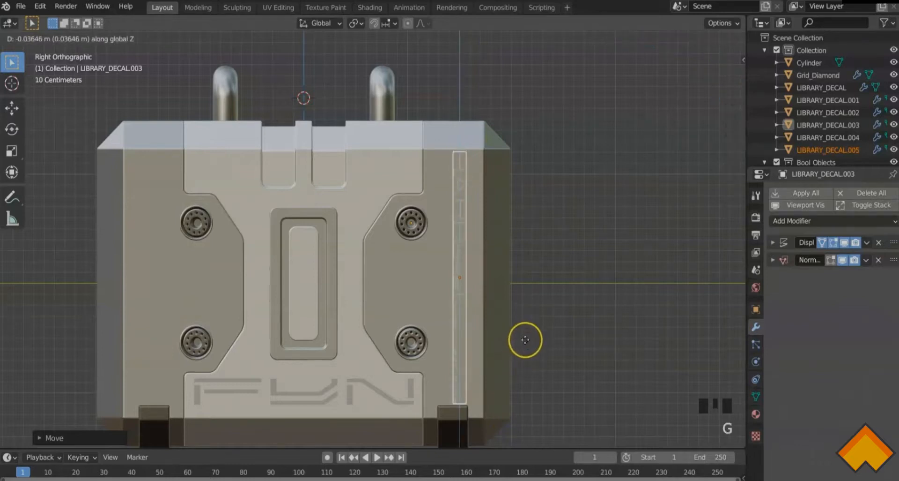
{"action": "left_click", "coordinate": [525, 340]}
Widen the text decal to fill the right-hand strip and move it back along X toward the front face
{"action": "key", "text": "s"}
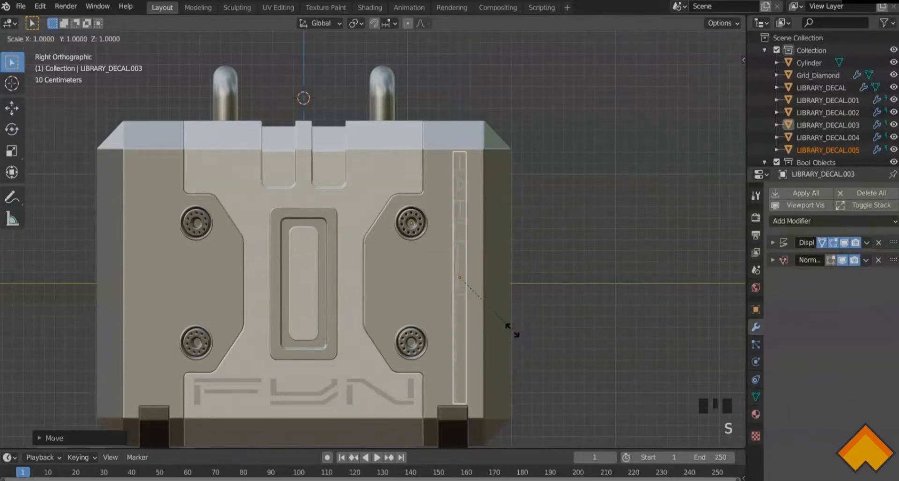
{"action": "left_click", "coordinate": [576, 349]}
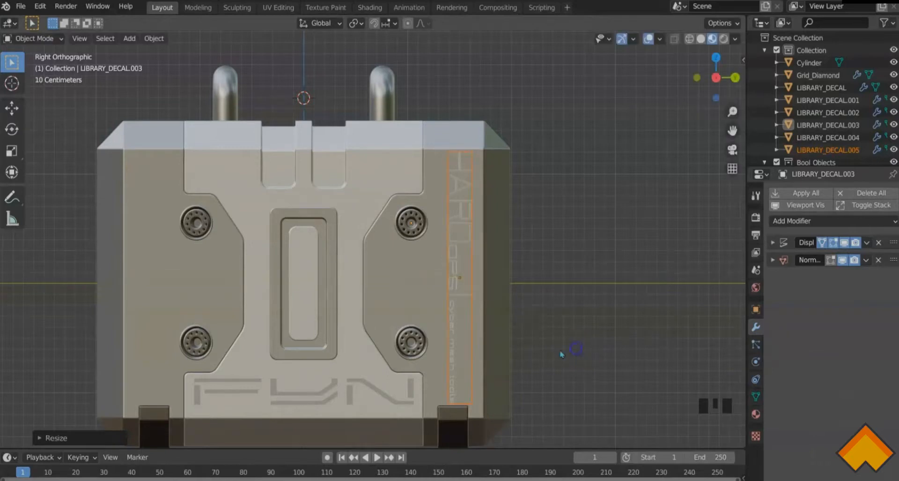
{"action": "scroll", "coordinate": [546, 356], "scroll_direction": "down", "scroll_amount": 2}
{"action": "mouse_move", "coordinate": [558, 338]}
{"action": "middle_mouse_down"}
{"action": "mouse_move", "coordinate": [572, 315]}
{"action": "mouse_move", "coordinate": [562, 332]}
{"action": "middle_mouse_up"}
{"action": "left_click", "coordinate": [487, 274]}
{"action": "key", "text": "g"}
{"action": "key", "text": "x"}
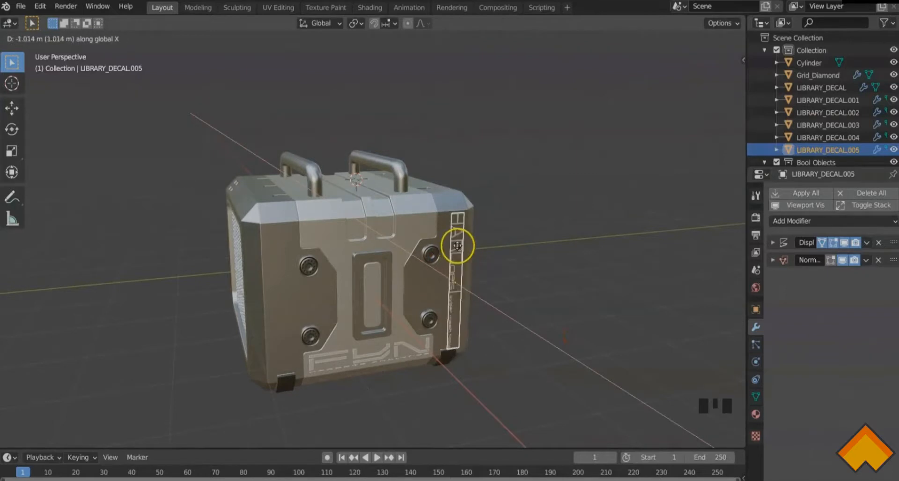
{"action": "left_click", "coordinate": [457, 245]}
Move the text decal along X flush against the front face in the top orthographic view
{"action": "middle_click_drag", "start_coordinate": [458, 245], "coordinate": [255, 231]}
{"action": "scroll", "coordinate": [257, 226], "scroll_direction": "up", "scroll_amount": 4}
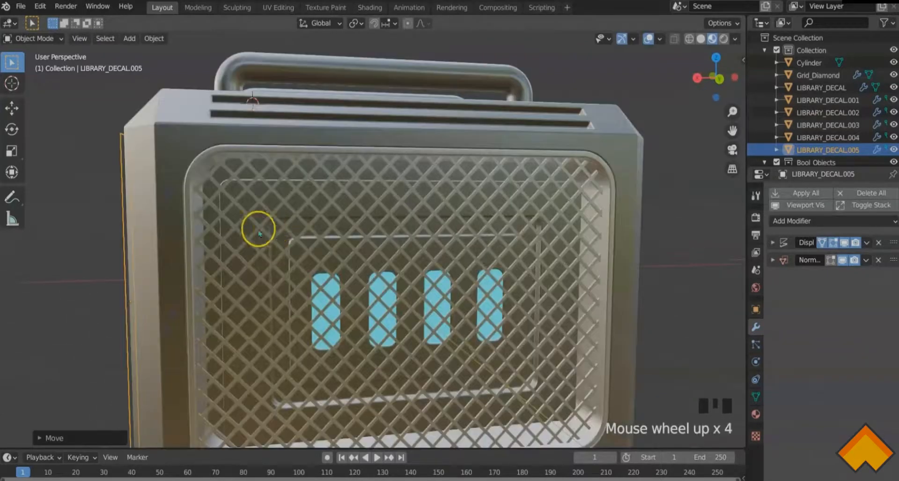
{"action": "scroll", "coordinate": [358, 224], "scroll_direction": "up", "scroll_amount": 2}
{"action": "middle_click_drag", "start_coordinate": [358, 224], "coordinate": [354, 240]}
{"action": "key", "text": "KP_7"}
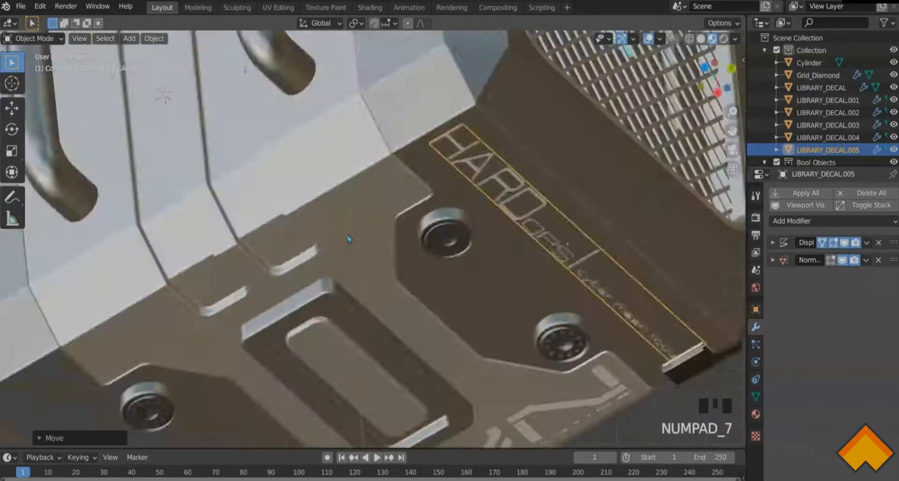
{"action": "middle_click_drag", "start_coordinate": [472, 203], "coordinate": [461, 230], "text": "shift"}
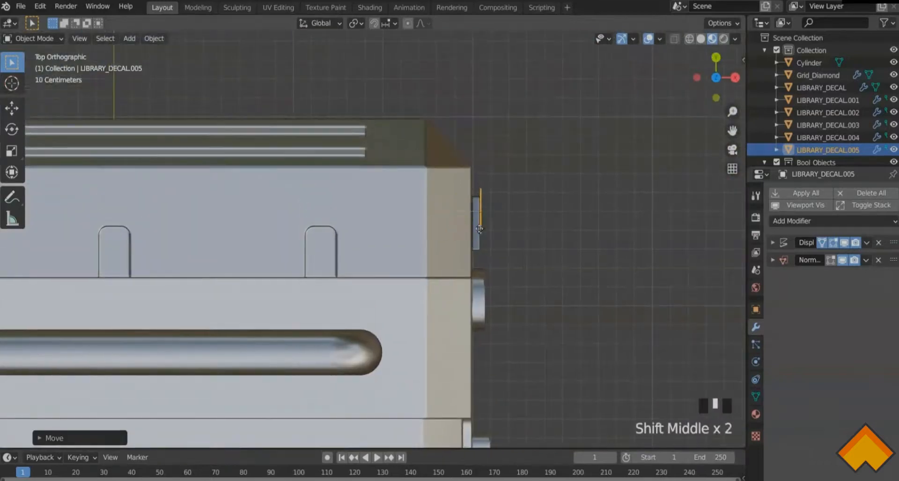
{"action": "key", "text": "g"}
{"action": "key", "text": "x"}
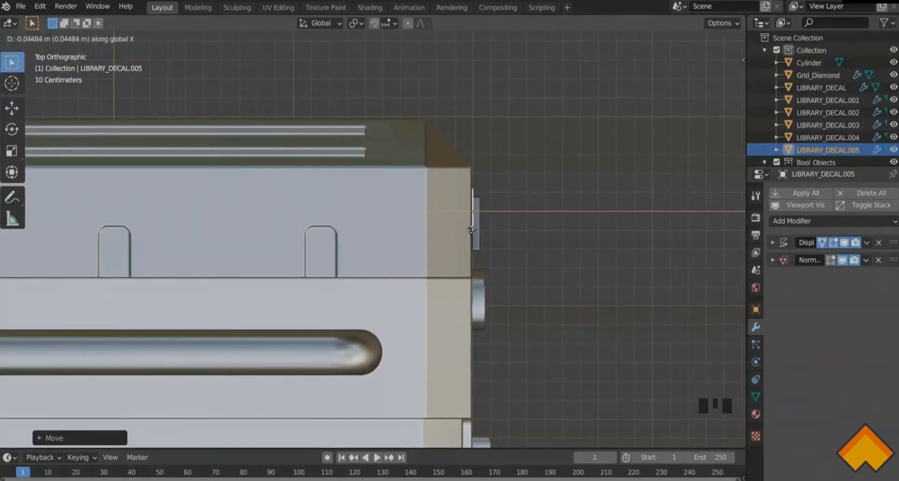
{"action": "left_click", "coordinate": [472, 230]}
{"action": "middle_click_drag", "start_coordinate": [474, 232], "coordinate": [379, 135]}
{"action": "scroll", "coordinate": [394, 141], "scroll_direction": "down", "scroll_amount": 5}
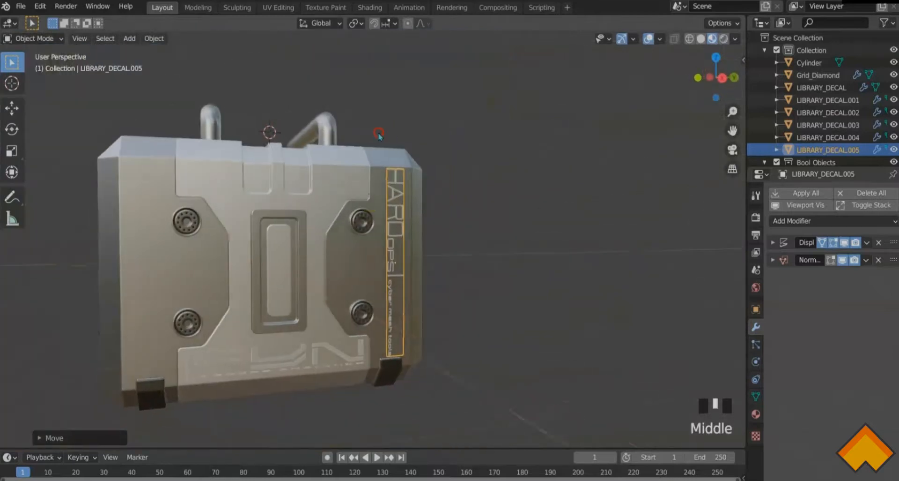
Examine the decorated box and its decals from several sides
{"action": "middle_click_drag", "start_coordinate": [417, 240], "coordinate": [352, 253]}
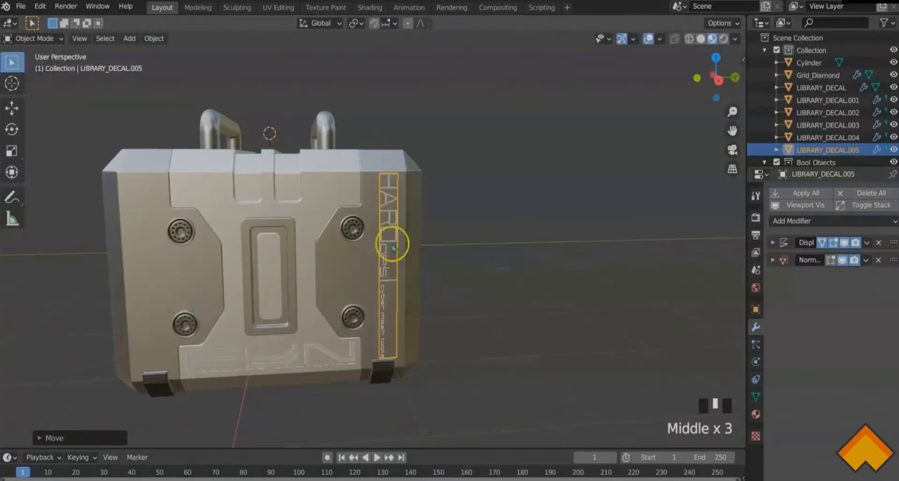
{"action": "scroll", "coordinate": [331, 327], "scroll_direction": "down", "scroll_amount": 2}
{"action": "middle_click_drag", "start_coordinate": [321, 283], "coordinate": [488, 257]}
{"action": "left_click", "coordinate": [468, 290]}
{"action": "middle_click_drag", "start_coordinate": [414, 285], "coordinate": [418, 248]}
{"action": "middle_click_drag", "start_coordinate": [522, 239], "coordinate": [449, 179], "text": "shift"}
{"action": "middle_click_drag", "start_coordinate": [437, 210], "coordinate": [435, 215]}
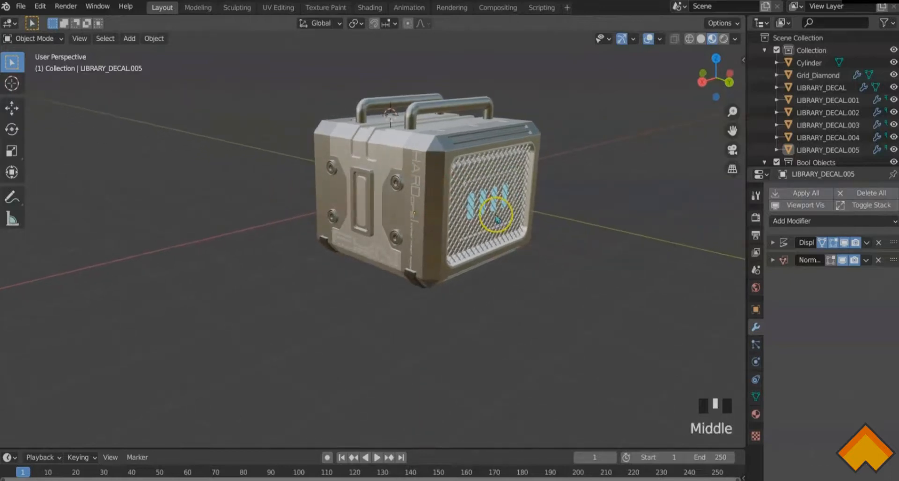
{"action": "middle_click_drag", "start_coordinate": [238, 248], "coordinate": [601, 304], "text": "shift"}
Run Fluent's Auto-Complete on the main body, the centre panel and the side grille
{"action": "key", "text": "f"}
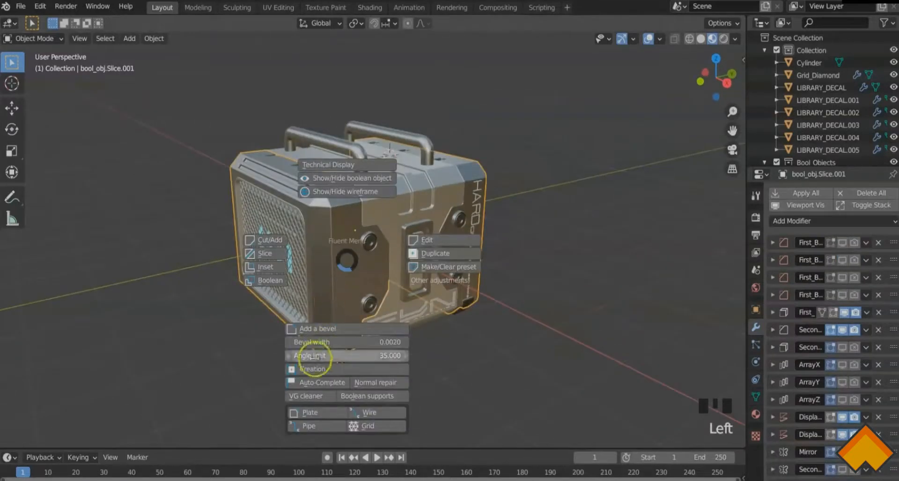
{"action": "left_click", "coordinate": [315, 380]}
{"action": "left_click", "coordinate": [385, 210]}
{"action": "key", "text": "f"}
{"action": "left_click", "coordinate": [358, 331]}
{"action": "left_click", "coordinate": [297, 241]}
{"action": "key", "text": "f"}
{"action": "left_click", "coordinate": [308, 360]}
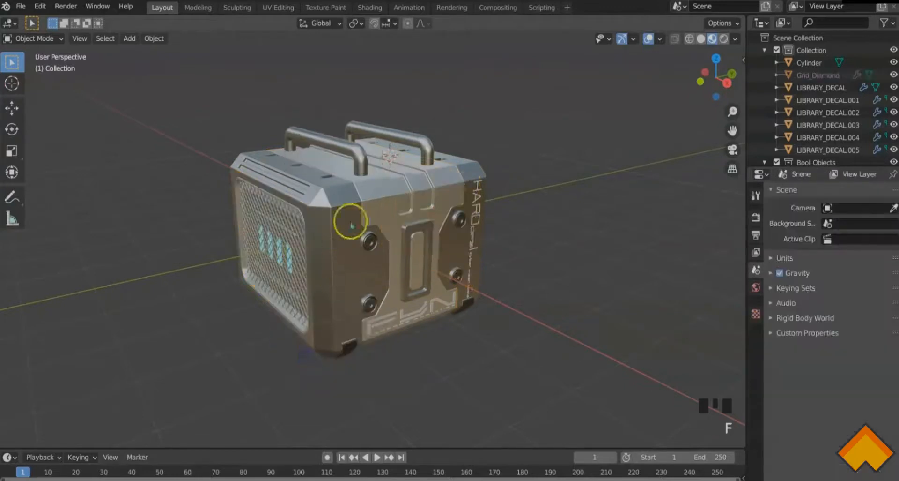
Run Fluent's Auto-Complete on the round front studs and the centre slot piece
{"action": "left_click", "coordinate": [362, 156]}
{"action": "left_click", "coordinate": [365, 300]}
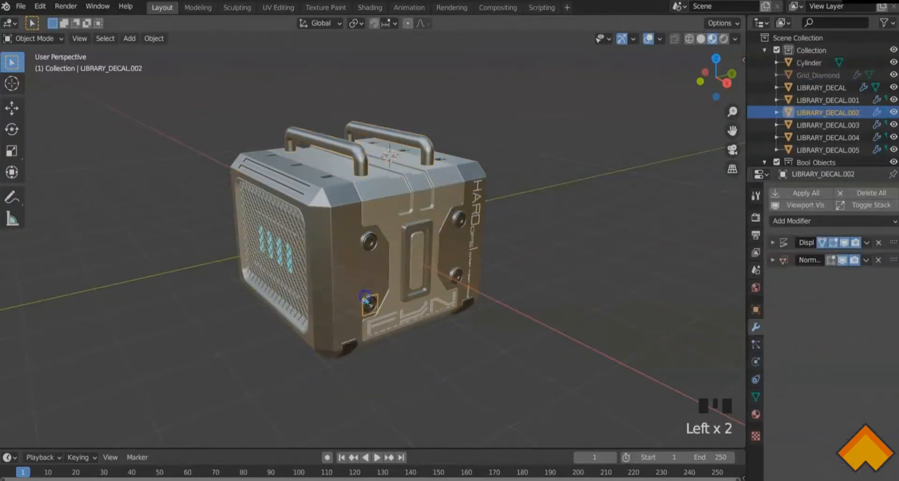
{"action": "left_click", "coordinate": [363, 244]}
{"action": "left_click", "coordinate": [364, 244]}
{"action": "left_click", "coordinate": [363, 245]}
{"action": "key", "text": "f"}
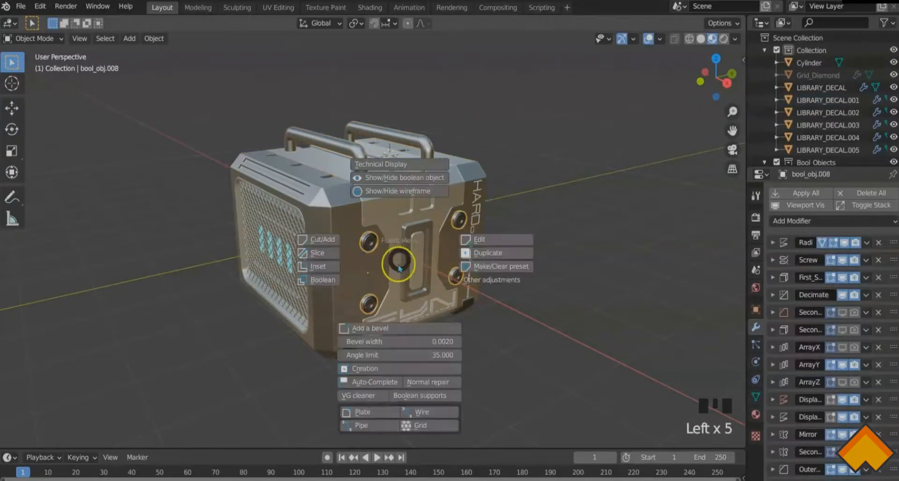
{"action": "left_click", "coordinate": [370, 383]}
{"action": "left_click", "coordinate": [412, 256]}
{"action": "key", "text": "f"}
{"action": "left_click", "coordinate": [380, 377]}
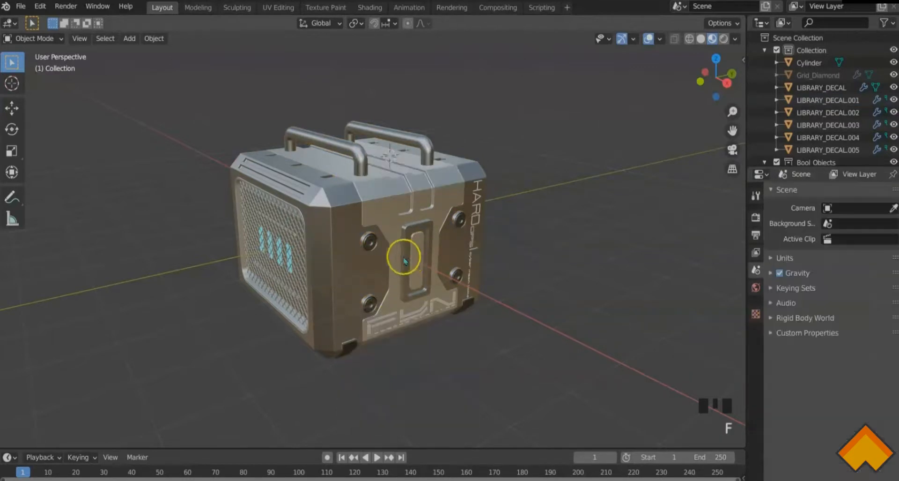
Run Fluent's Auto-Complete on the frame around the centre slot and on the black corner feet
{"action": "left_click", "coordinate": [405, 258]}
{"action": "key", "text": "f"}
{"action": "left_click", "coordinate": [379, 377]}
{"action": "left_click", "coordinate": [348, 346]}
{"action": "key", "text": "f"}
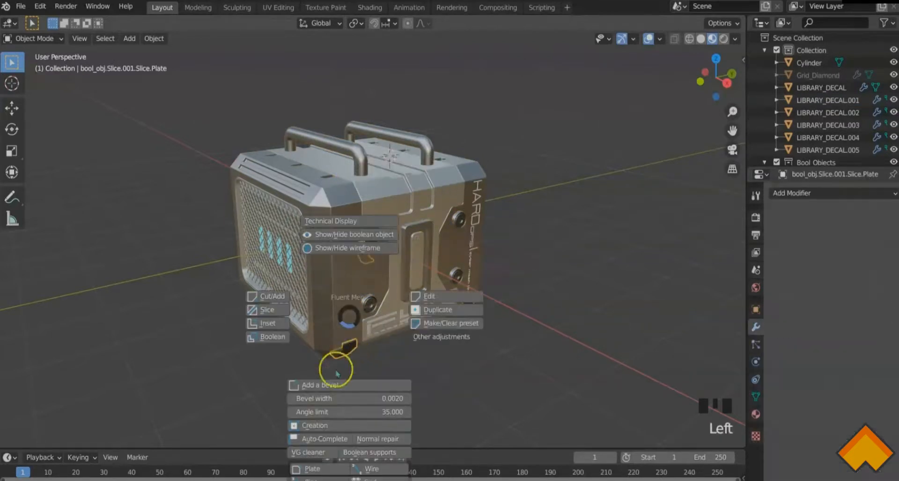
{"action": "left_click", "coordinate": [323, 439]}
Check the remaining front parts and apply all modifiers of the FYN logo decal
{"action": "left_click", "coordinate": [321, 227]}
{"action": "left_click", "coordinate": [342, 231]}
{"action": "left_click", "coordinate": [379, 206]}
{"action": "left_click", "coordinate": [378, 206]}
{"action": "left_click", "coordinate": [412, 256]}
{"action": "left_click", "coordinate": [381, 322]}
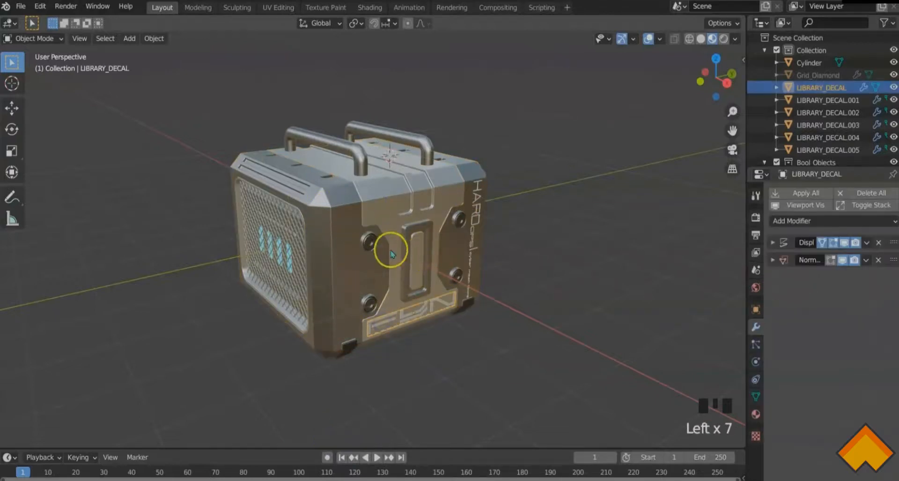
{"action": "left_click", "coordinate": [805, 195]}
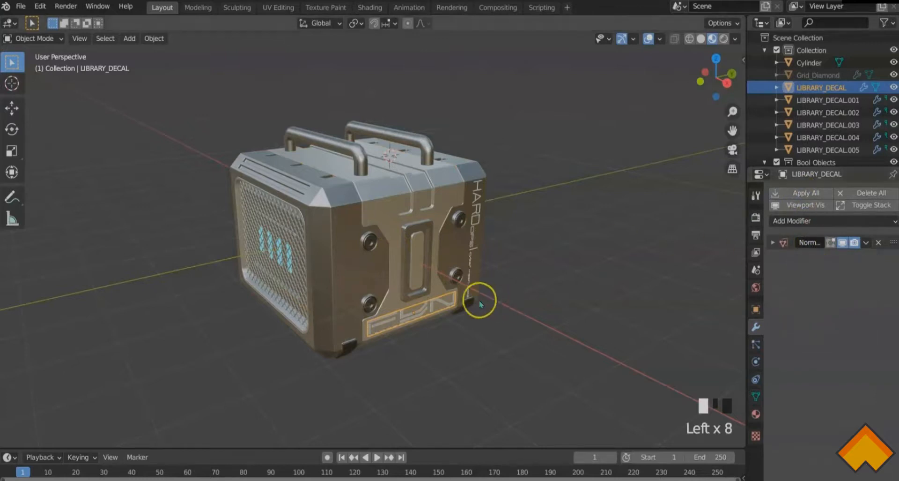
{"action": "left_click", "coordinate": [539, 274]}
Inspect the finished meshes of the centre panel, the body and the grille in Edit Mode
{"action": "middle_click_drag", "start_coordinate": [517, 305], "coordinate": [518, 298]}
{"action": "middle_click_drag", "start_coordinate": [452, 249], "coordinate": [470, 229]}
{"action": "middle_click_drag", "start_coordinate": [548, 283], "coordinate": [551, 276]}
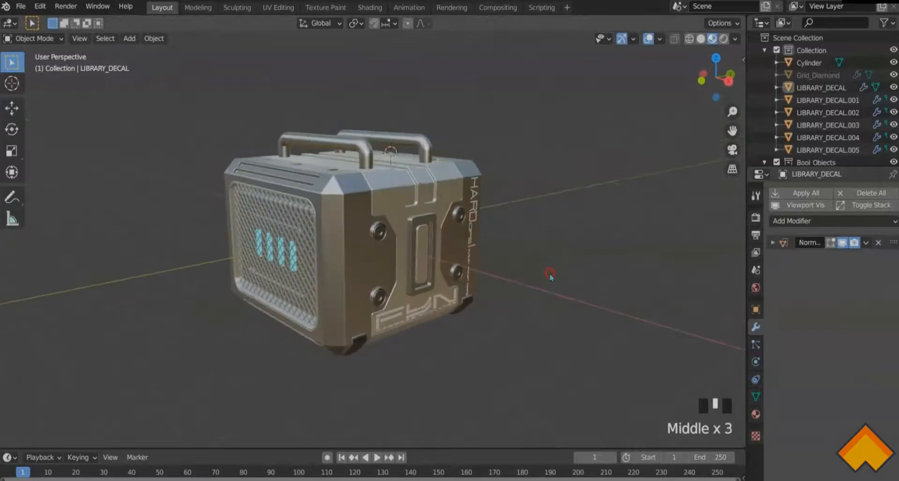
{"action": "left_click", "coordinate": [391, 199]}
{"action": "key", "text": "Tab"}
{"action": "mouse_move", "coordinate": [402, 207]}
{"action": "middle_mouse_down"}
{"action": "mouse_move", "coordinate": [445, 206]}
{"action": "mouse_move", "coordinate": [417, 211]}
{"action": "middle_mouse_up"}
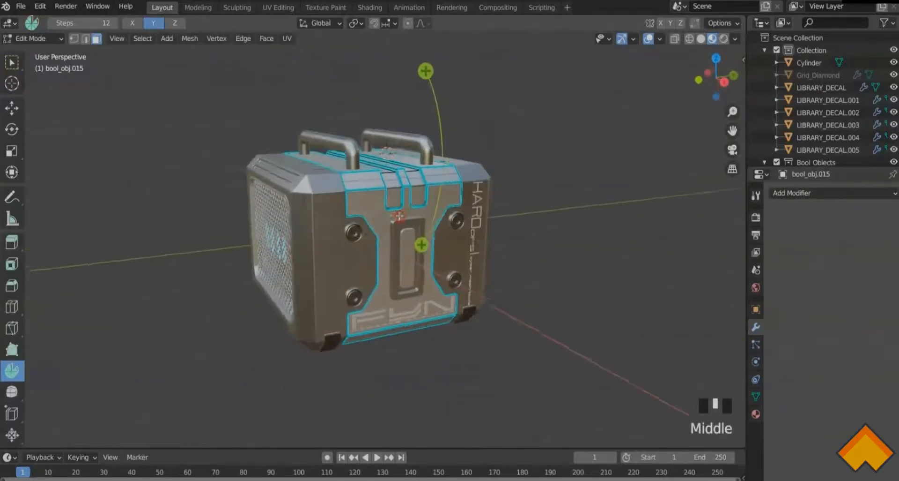
{"action": "key", "text": "Tab"}
{"action": "left_click", "coordinate": [331, 217]}
{"action": "key", "text": "Tab"}
{"action": "middle_click_drag", "start_coordinate": [331, 217], "coordinate": [195, 227]}
{"action": "scroll", "coordinate": [439, 275], "scroll_direction": "up", "scroll_amount": 2}
{"action": "scroll", "coordinate": [171, 249], "scroll_direction": "down", "scroll_amount": 2}
{"action": "key", "text": "Tab"}
{"action": "left_click", "coordinate": [428, 286]}
{"action": "key", "text": "Tab"}
{"action": "key", "text": "Tab"}
{"action": "middle_click_drag", "start_coordinate": [428, 292], "coordinate": [449, 296]}
{"action": "scroll", "coordinate": [536, 269], "scroll_direction": "down", "scroll_amount": 2}
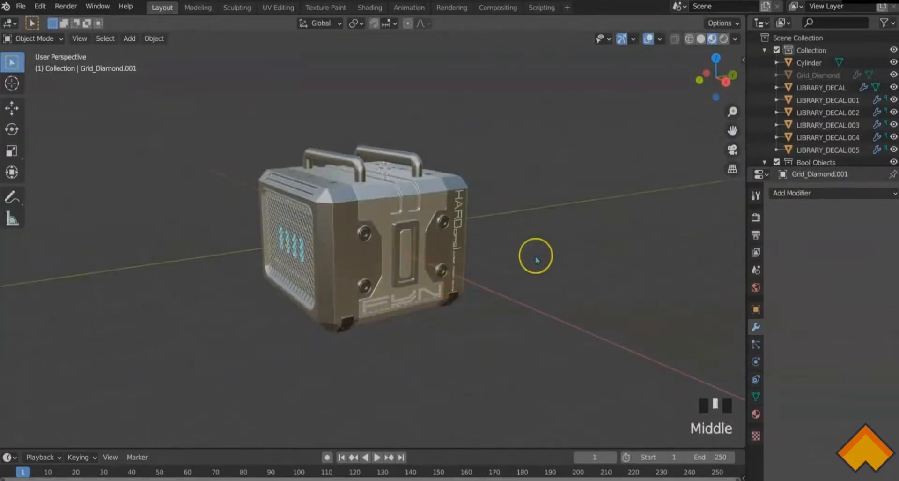
Try moving the centre panel out of the box as a separate part
{"action": "middle_click_drag", "start_coordinate": [537, 259], "coordinate": [540, 259]}
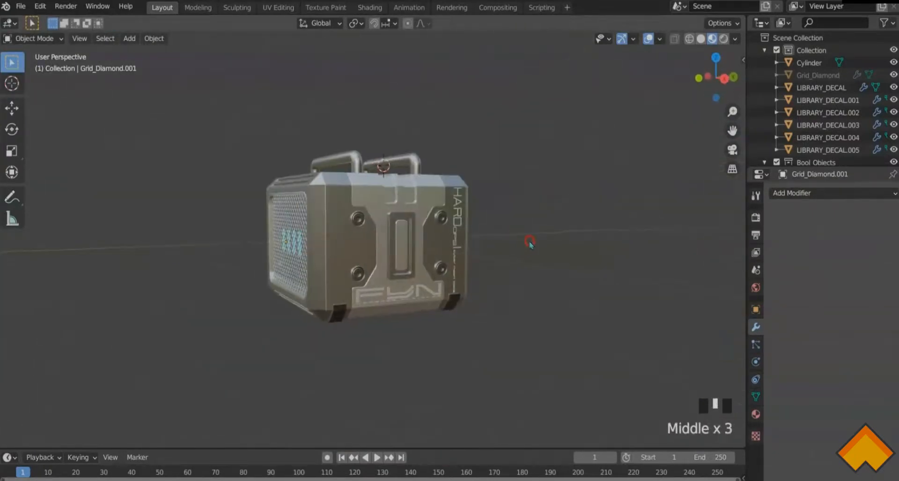
{"action": "key", "text": "g"}
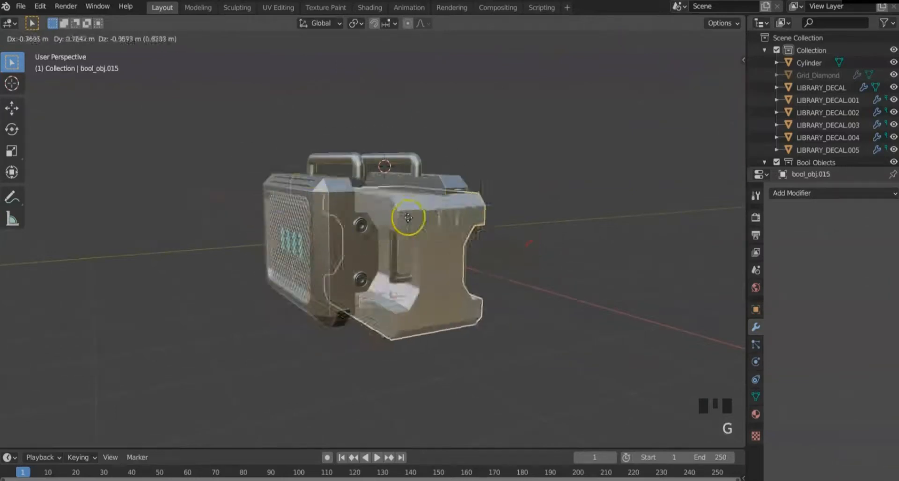
{"action": "right_click", "coordinate": [411, 218]}
{"action": "middle_click_drag", "start_coordinate": [468, 238], "coordinate": [463, 248]}
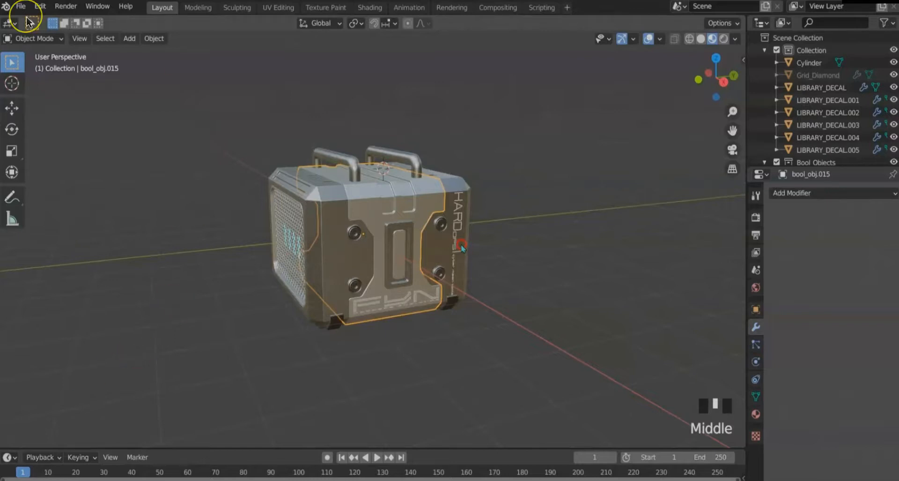
{"action": "middle_click_drag", "start_coordinate": [462, 248], "coordinate": [542, 291]}
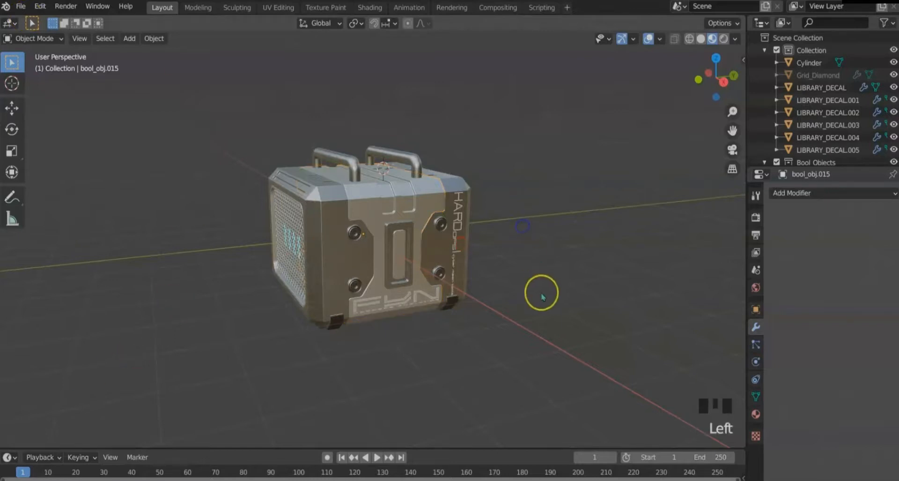